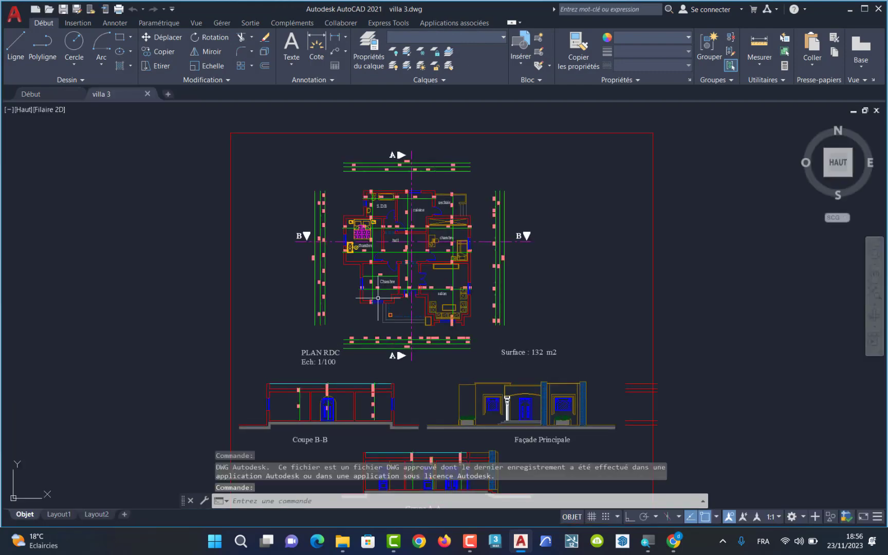
Split the villa 3 drawing area into two side-by-side viewports using the Deux: Vertical configuration
scroll(407, 254, up, 2)
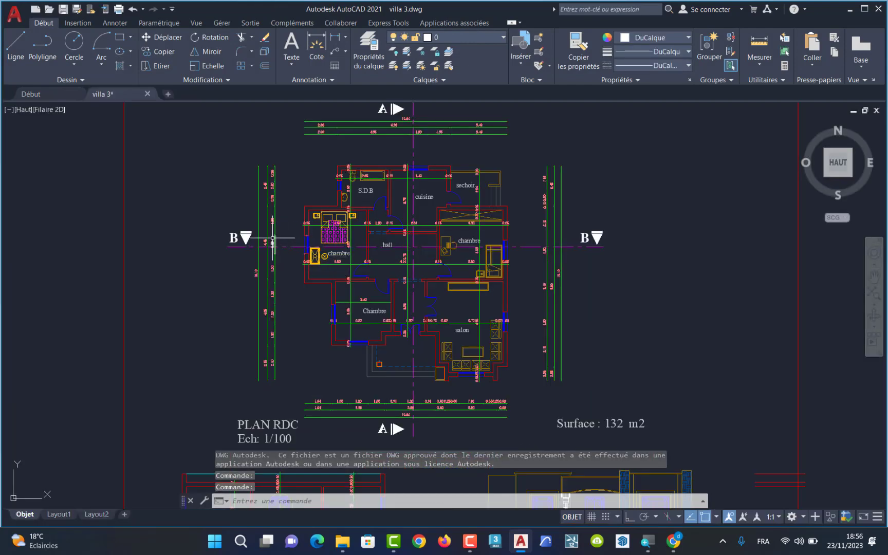
scroll(270, 237, up, 5)
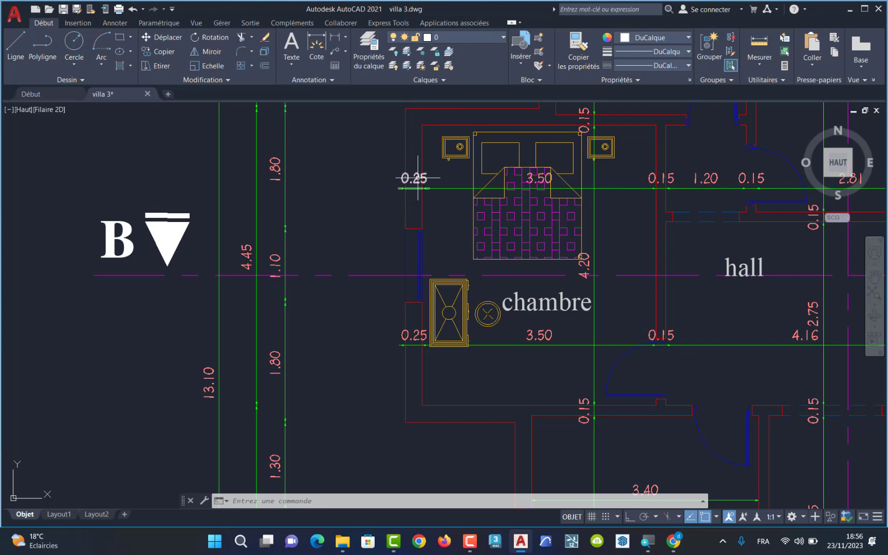
mouse_move(425, 178)
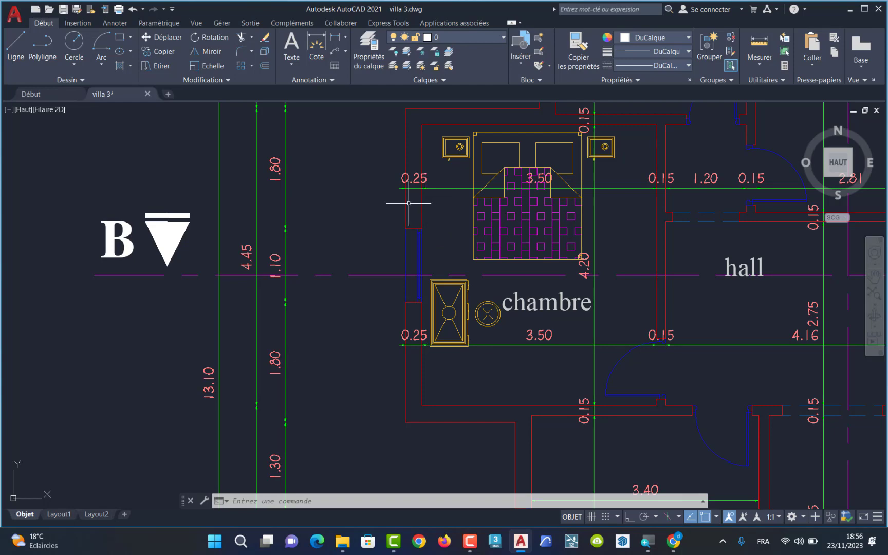
scroll(329, 231, down, 6)
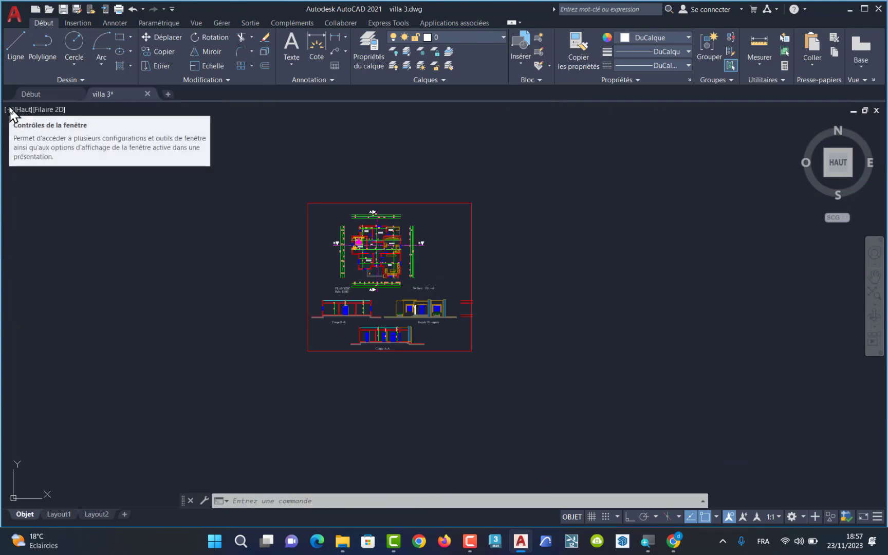
click(9, 109)
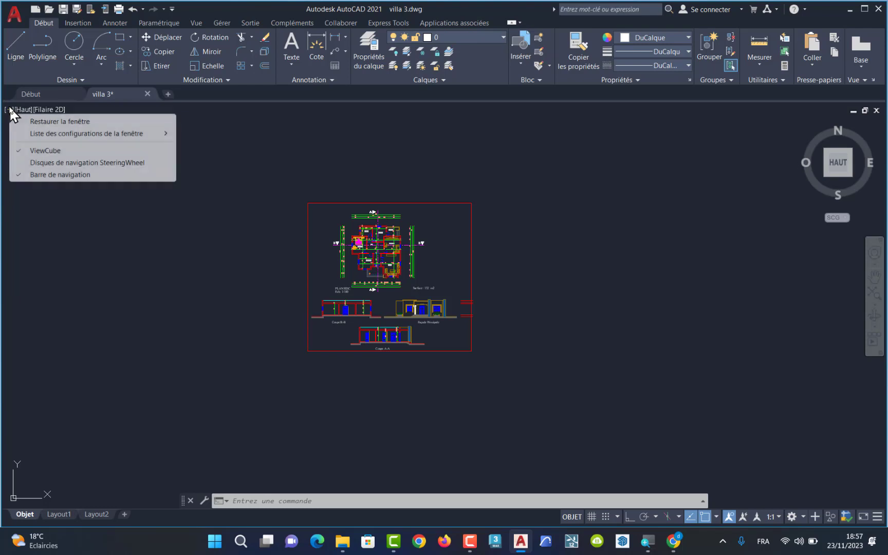
mouse_move(63, 134)
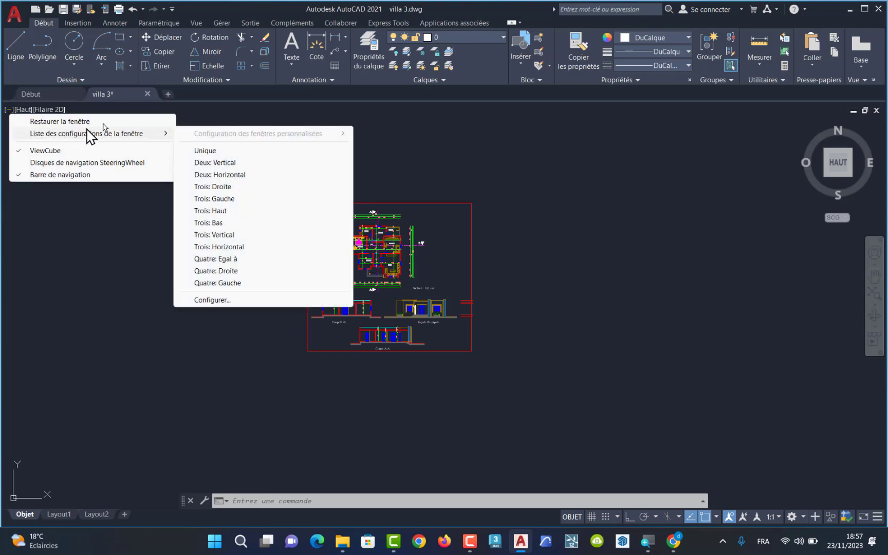
click(213, 163)
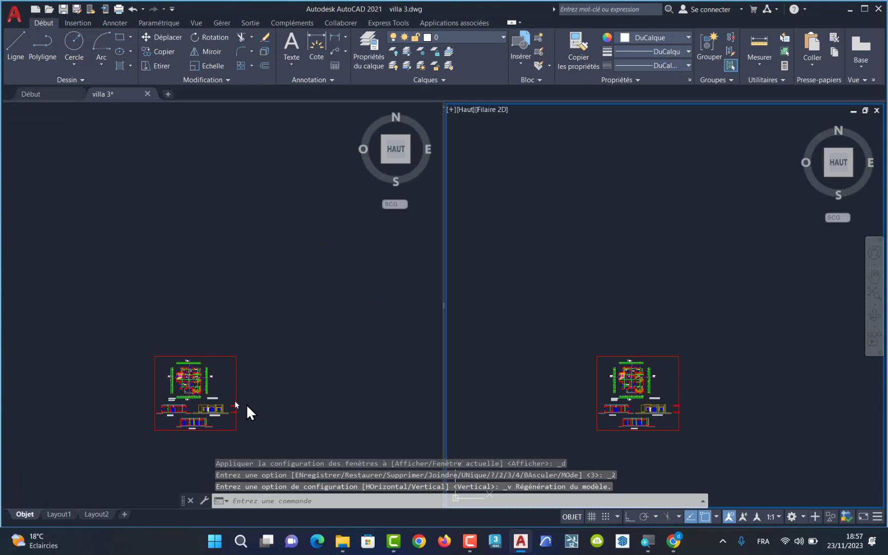
Frame the upper part of the ground-floor plan in one viewport and an empty drawing area in the other
click(217, 401)
scroll(173, 383, up, 6)
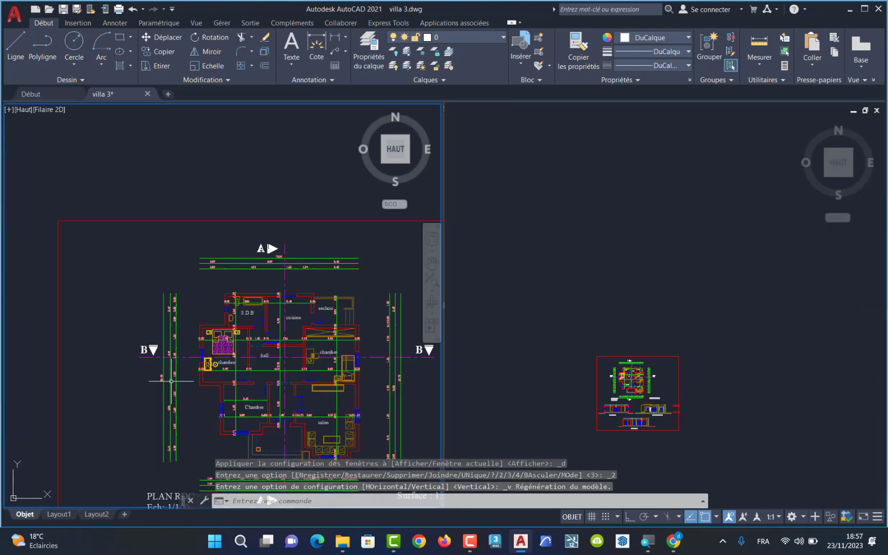
scroll(284, 352, up, 2)
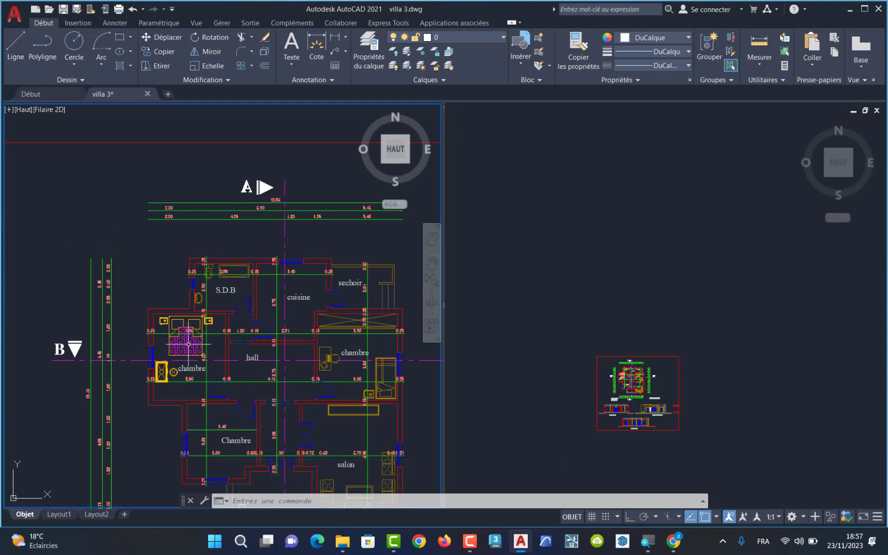
click(729, 349)
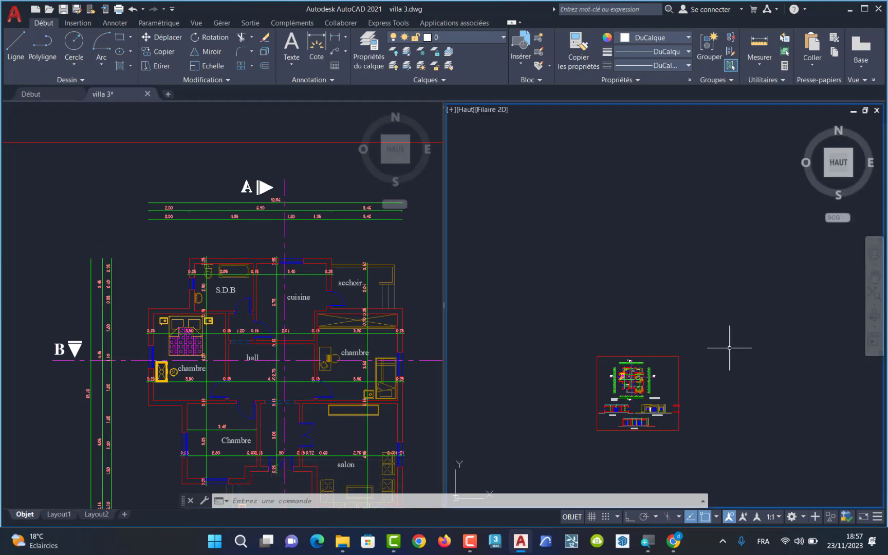
scroll(727, 350, down, 3)
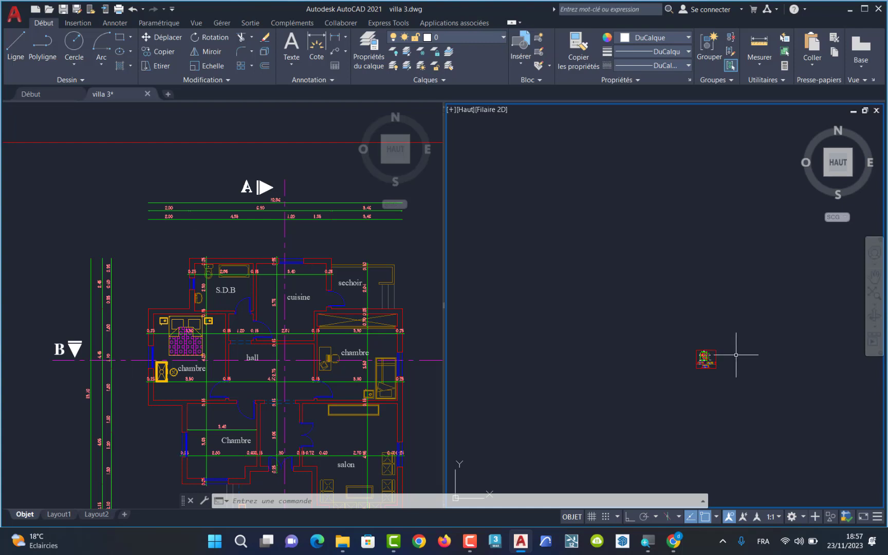
scroll(803, 290, up, 5)
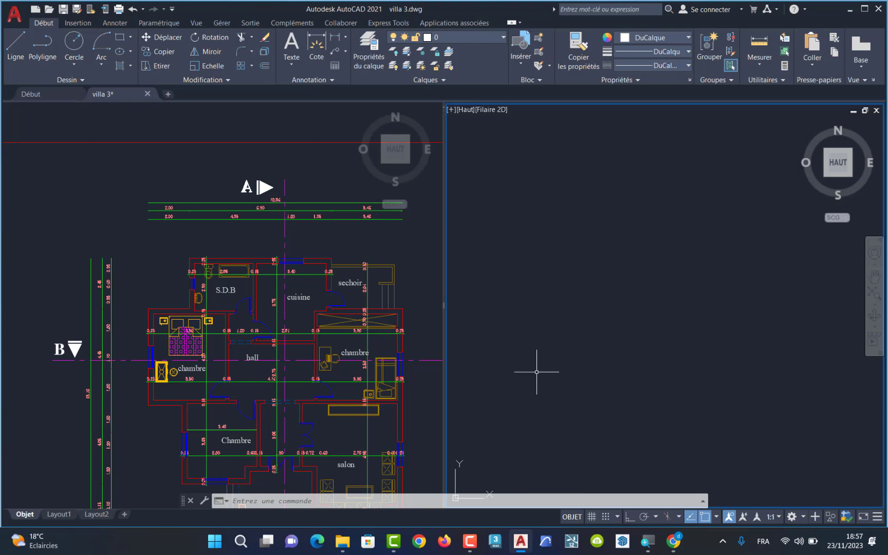
click(155, 279)
scroll(157, 288, up, 2)
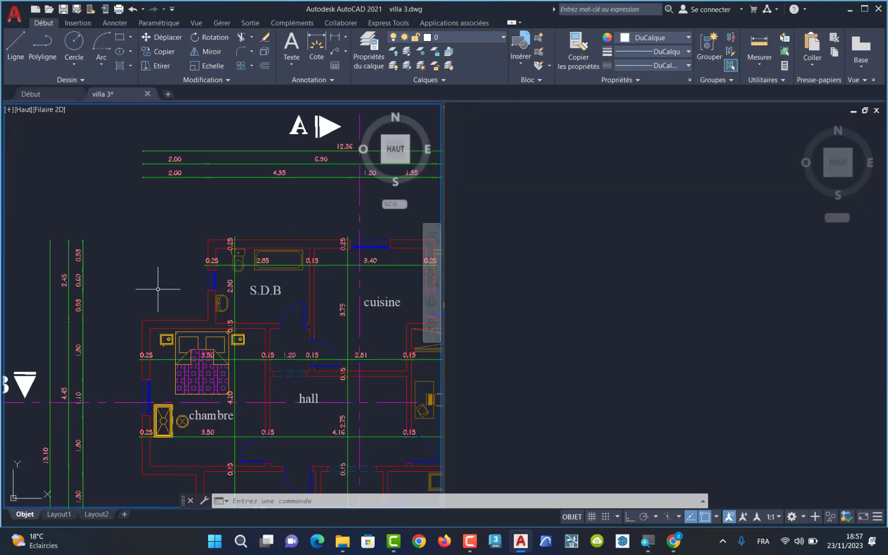
Create a new layer named wall in the layer properties manager
click(13, 47)
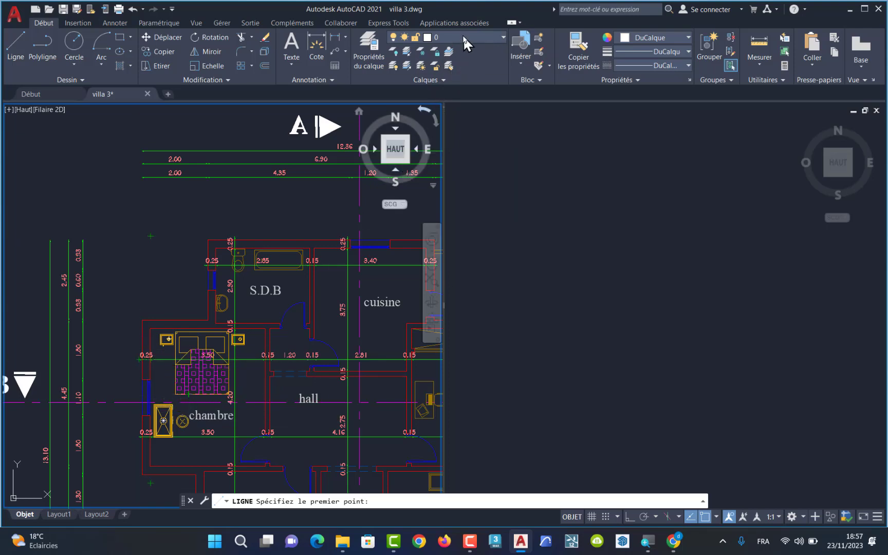
click(516, 157)
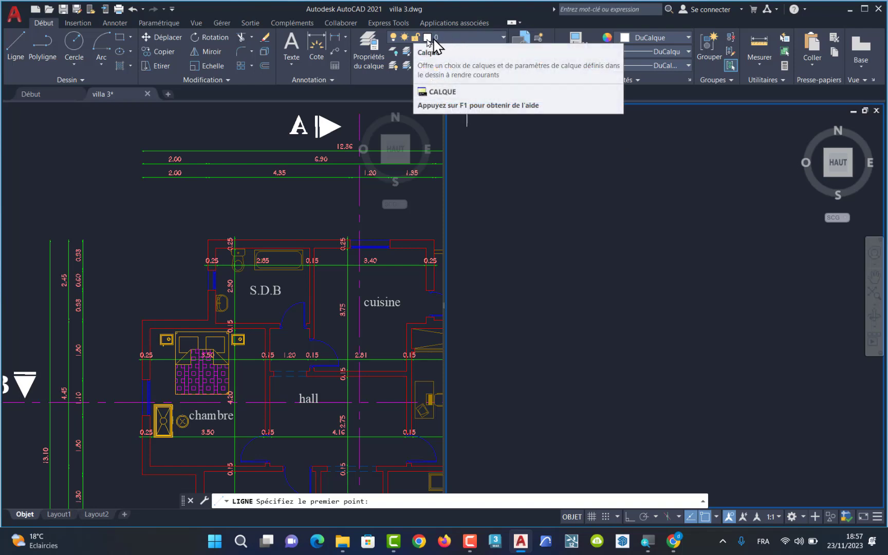
click(367, 53)
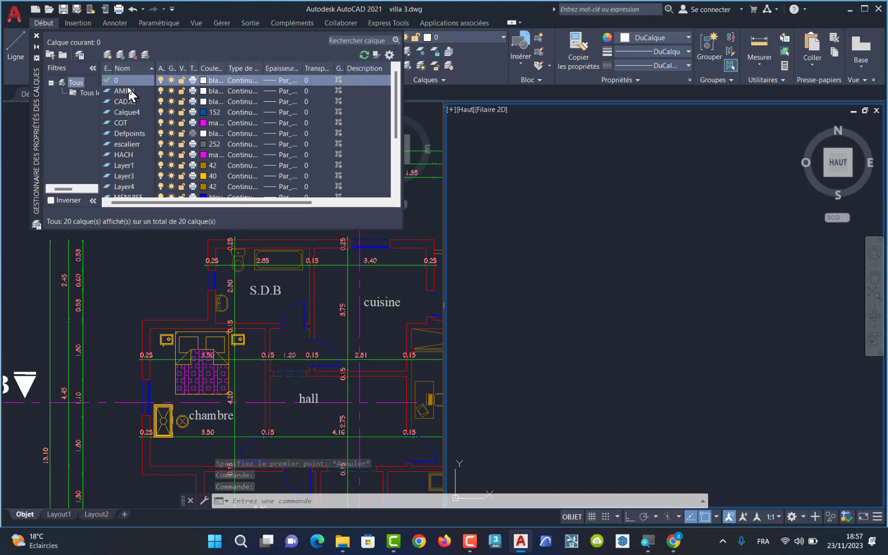
click(108, 55)
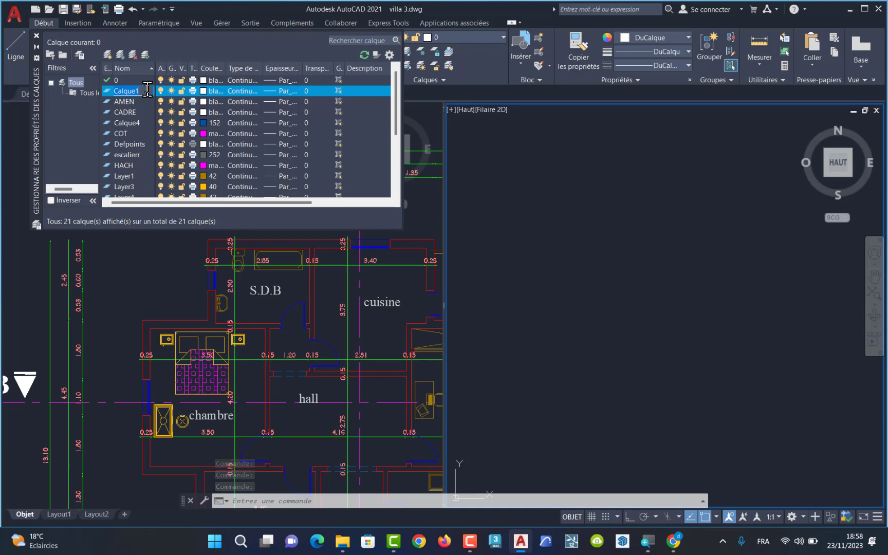
text(wall)
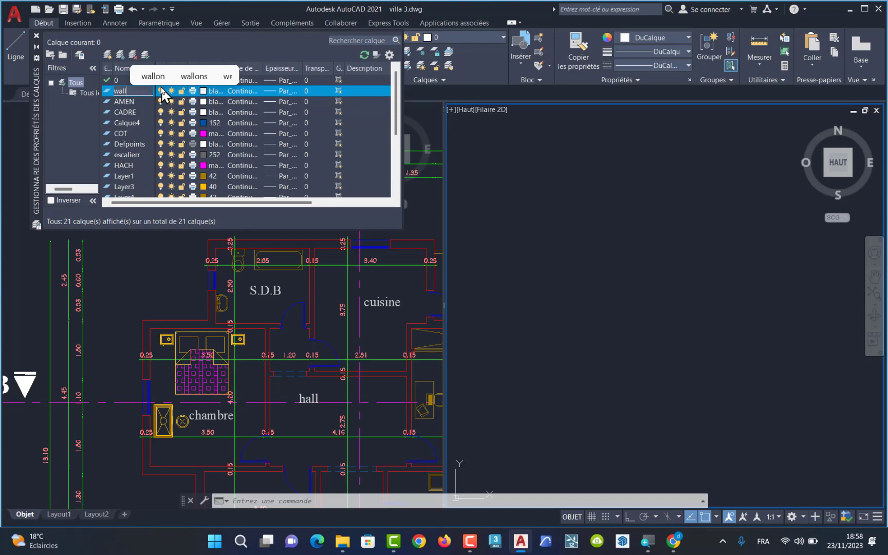
click(138, 111)
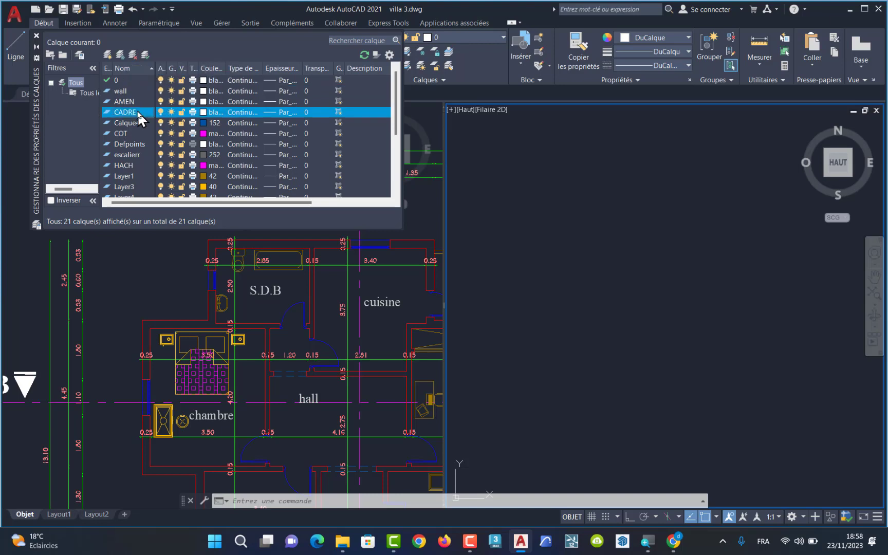
Set the wall layer's colour to index 210 (magenta) and make it the current layer
click(121, 92)
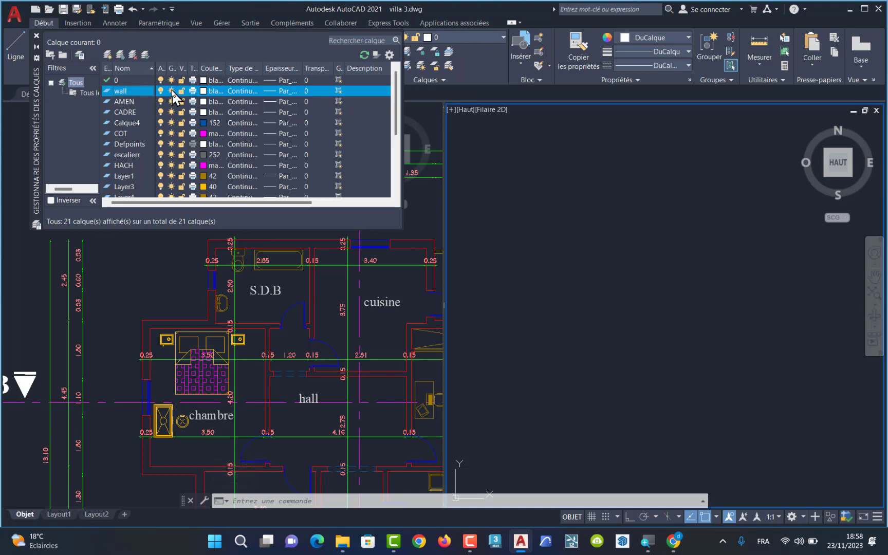
click(204, 93)
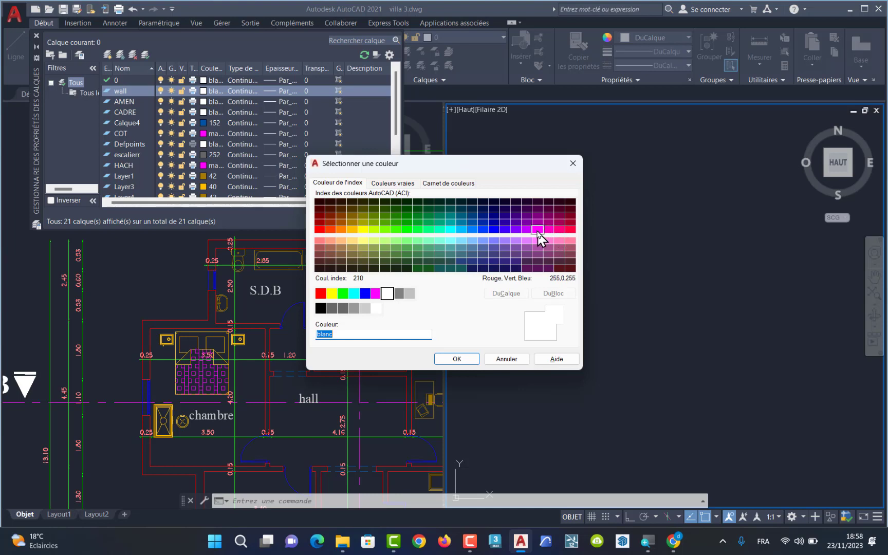
click(538, 231)
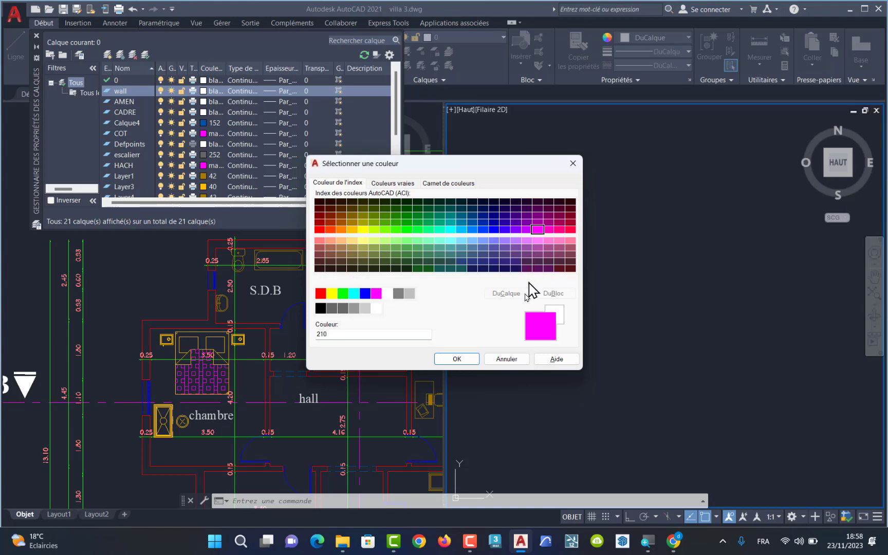
click(457, 358)
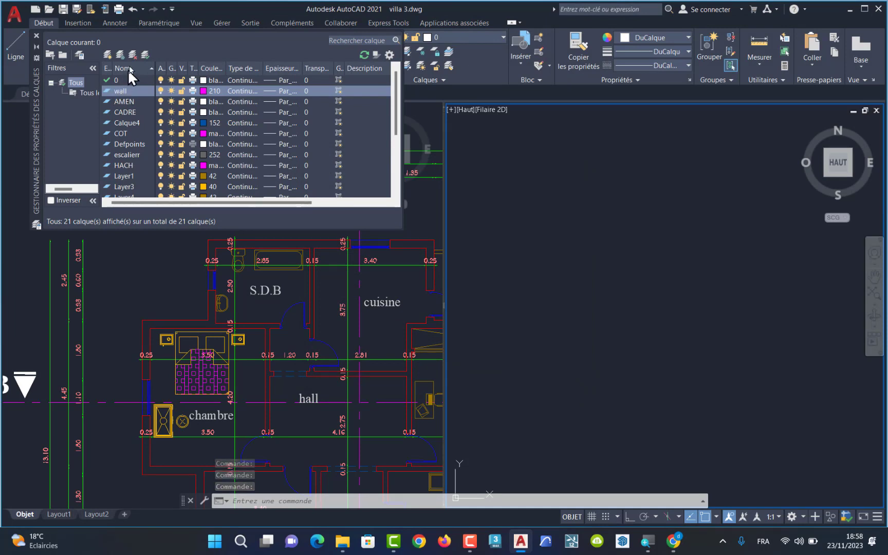
click(146, 55)
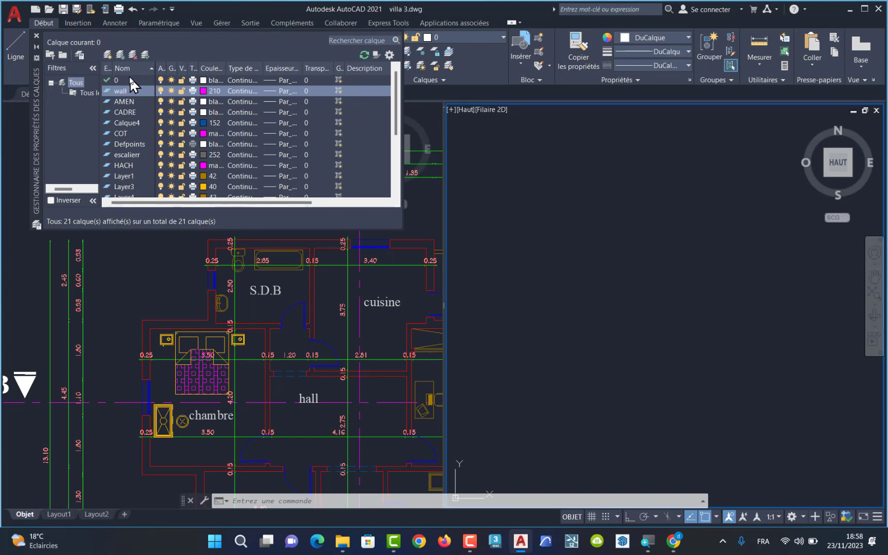
click(146, 55)
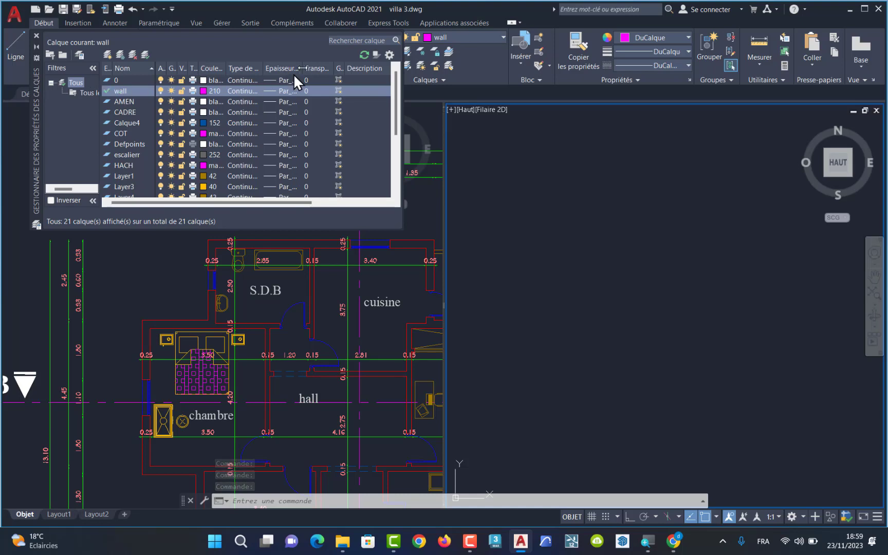
click(37, 35)
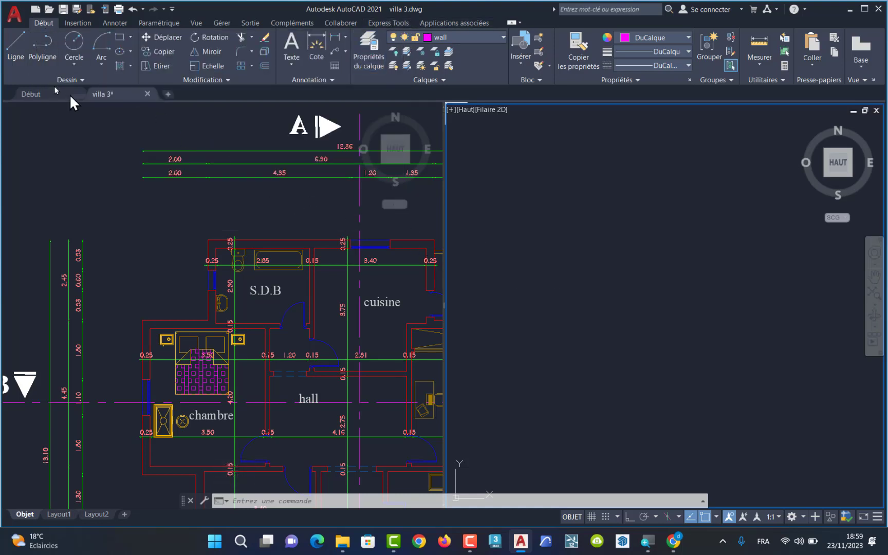
With Ortho mode on, draw a horizontal line 435 units long at 0° in the empty viewport, clear of the existing drawing
click(16, 48)
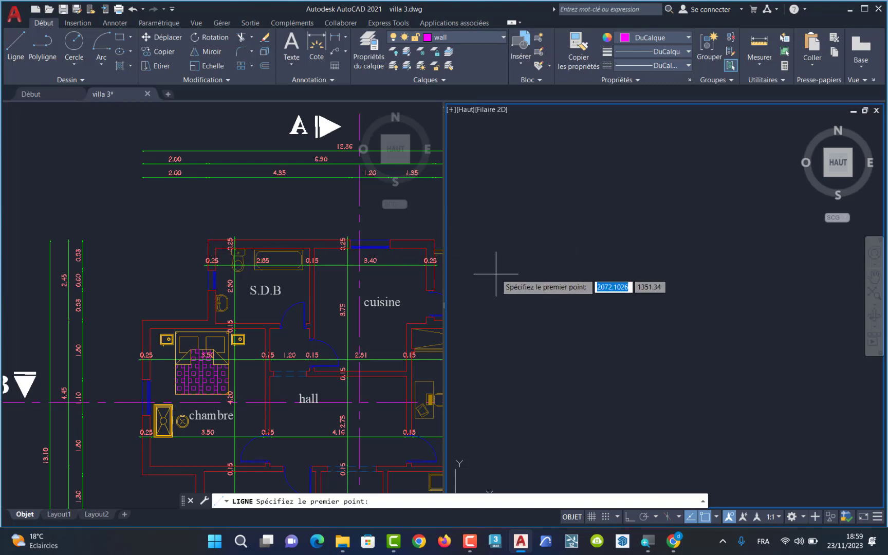
click(500, 245)
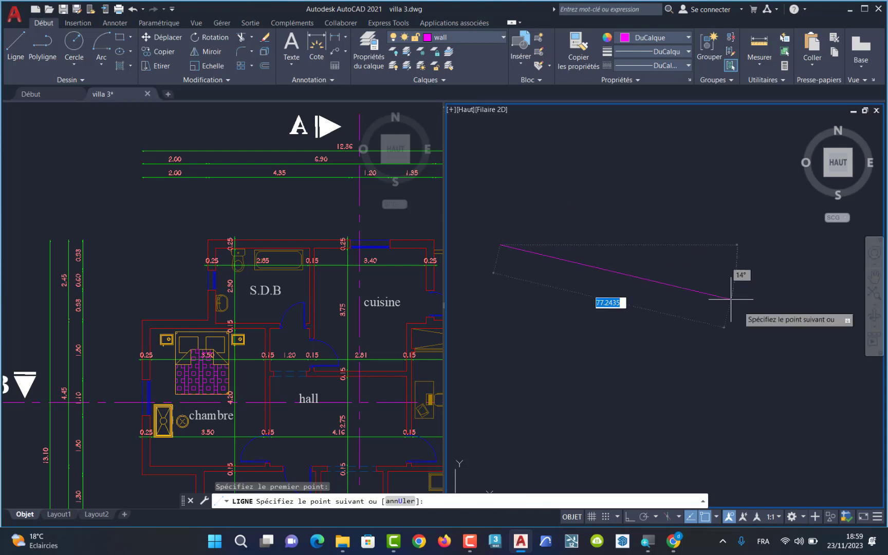
click(629, 516)
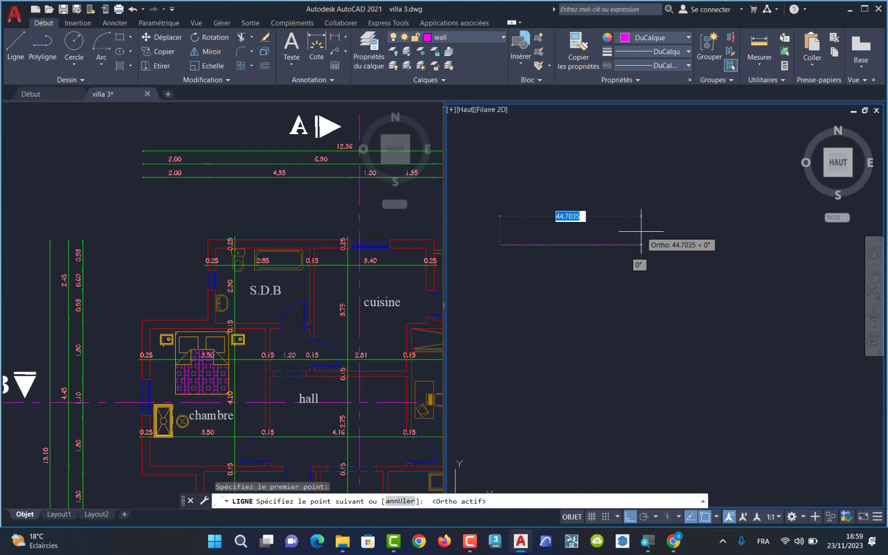
scroll(641, 232, down, 2)
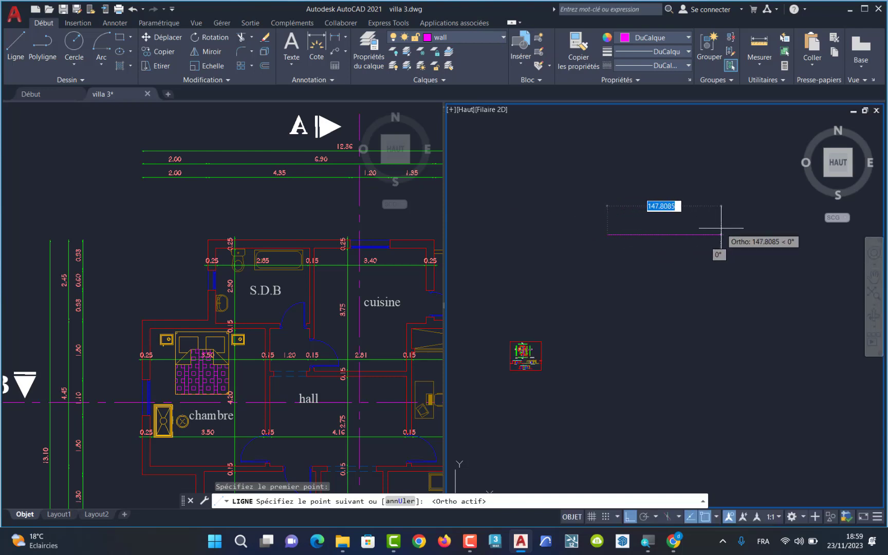
text(435)
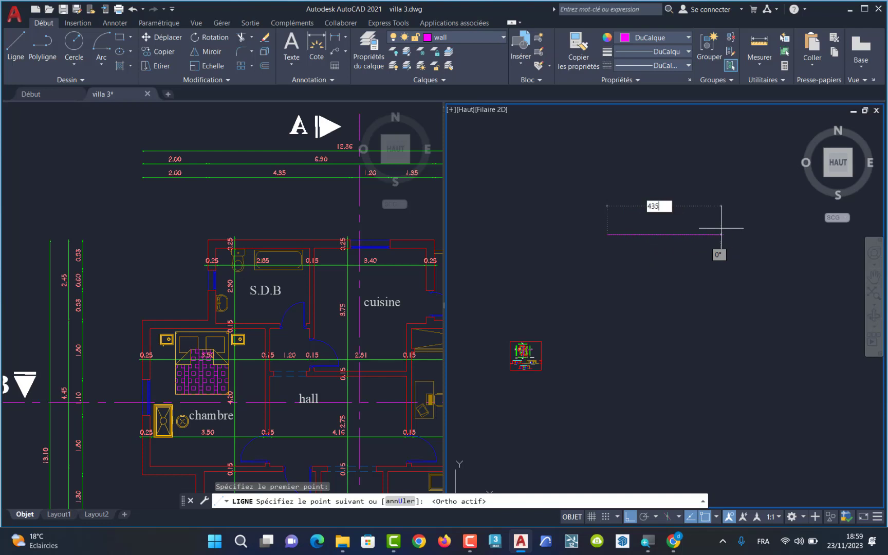
key(Return)
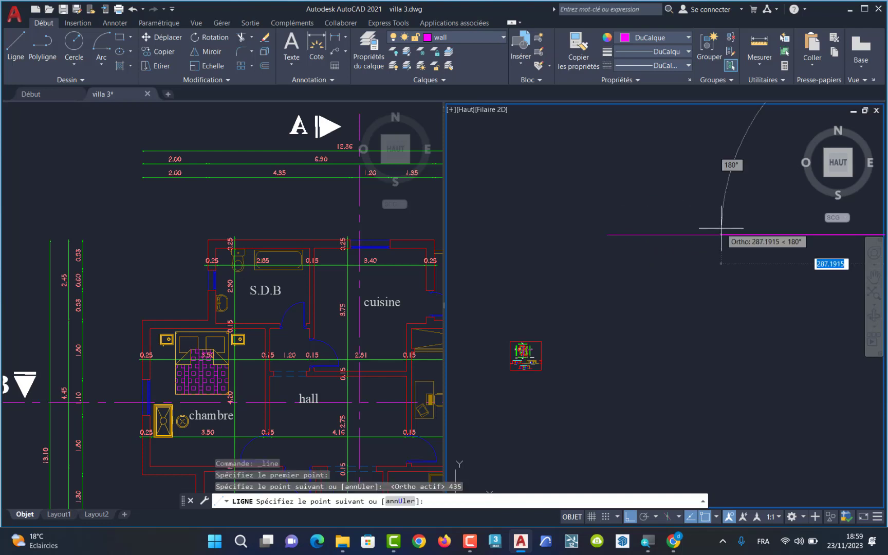
key(Return)
scroll(722, 228, down, 4)
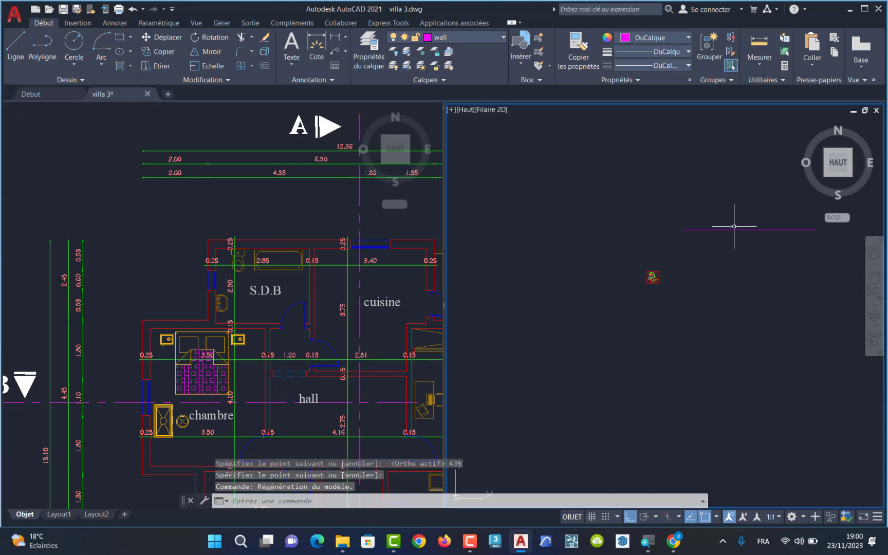
scroll(777, 232, up, 2)
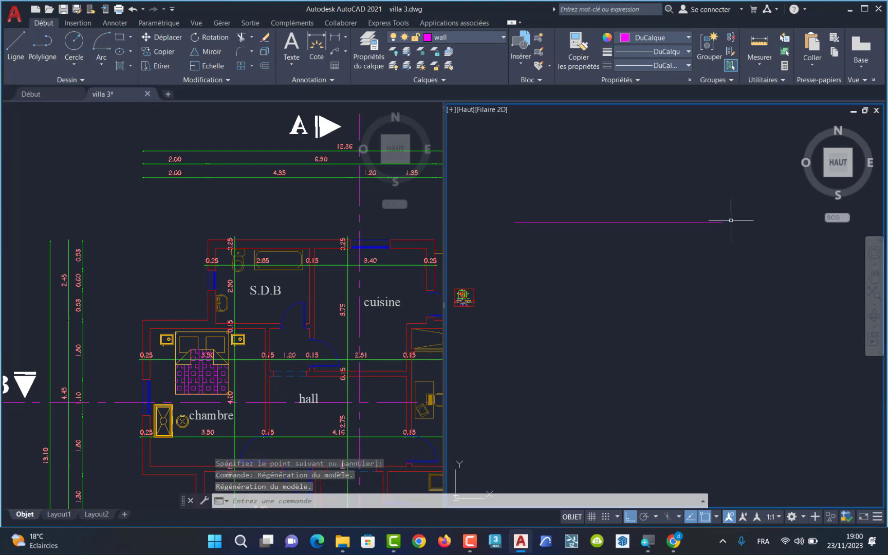
click(311, 220)
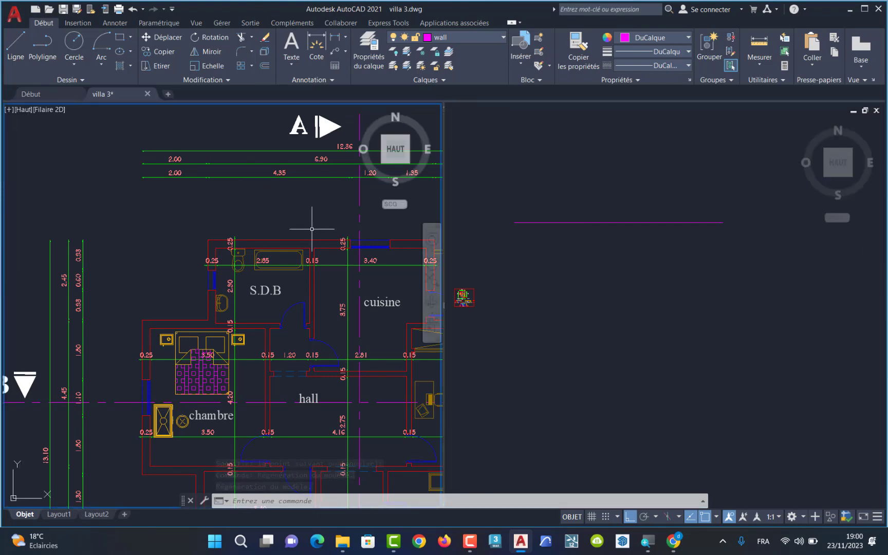
Examine the outer wall dimensions left of the S.D.B in the reference plan and zoom in on the new line's left end
scroll(298, 195, up, 2)
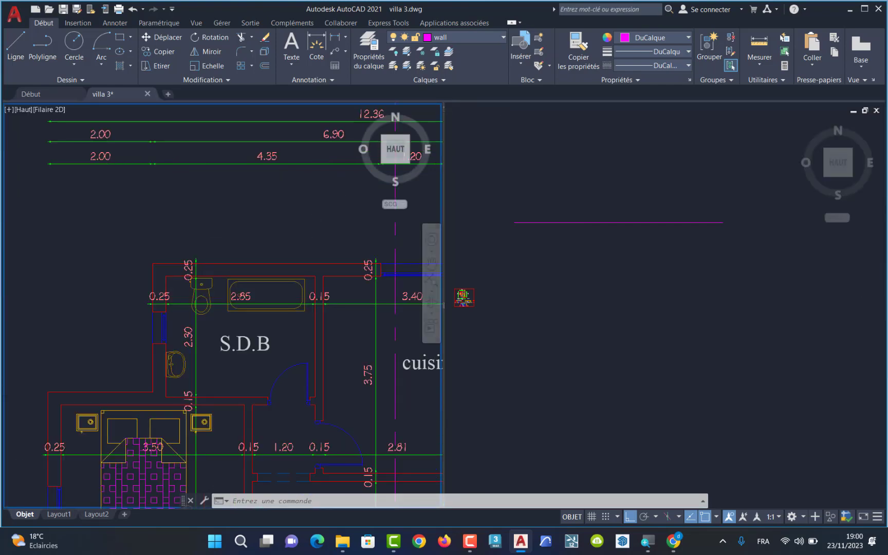
scroll(343, 217, down, 6)
scroll(360, 219, up, 4)
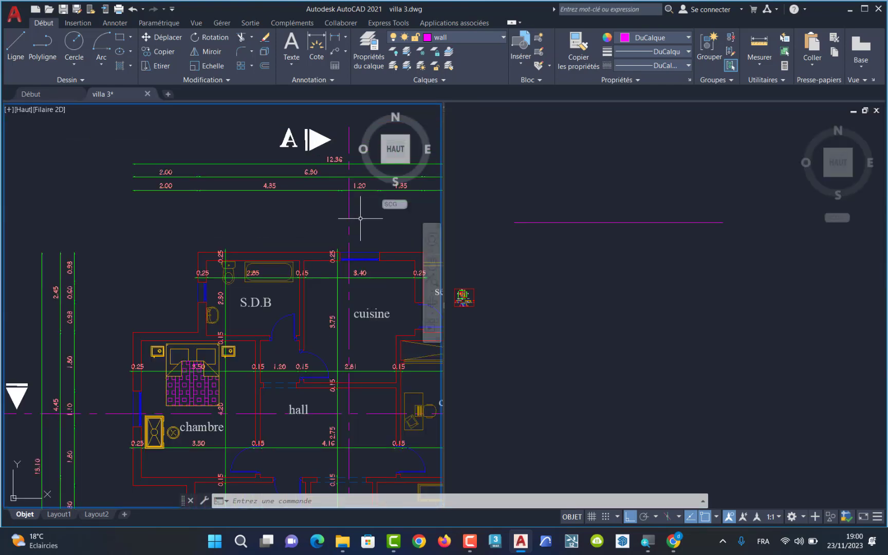
scroll(361, 218, up, 2)
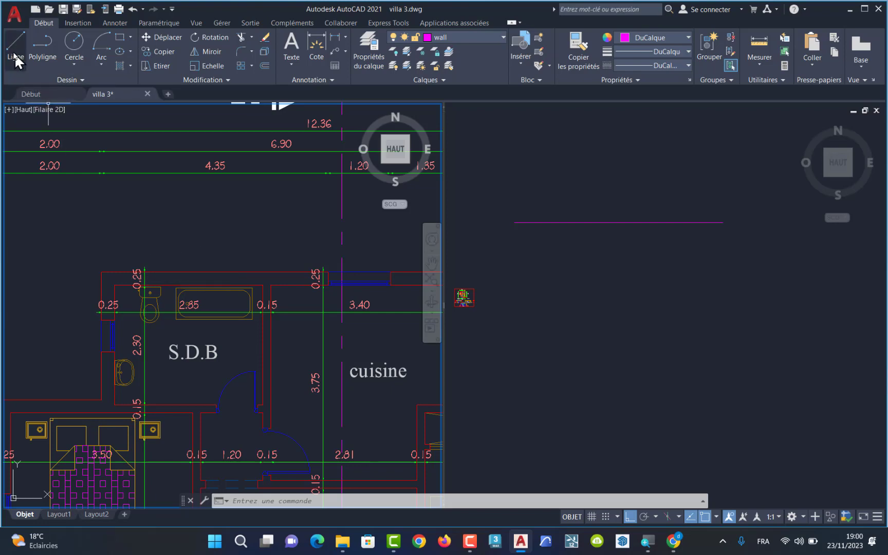
scroll(120, 305, down, 4)
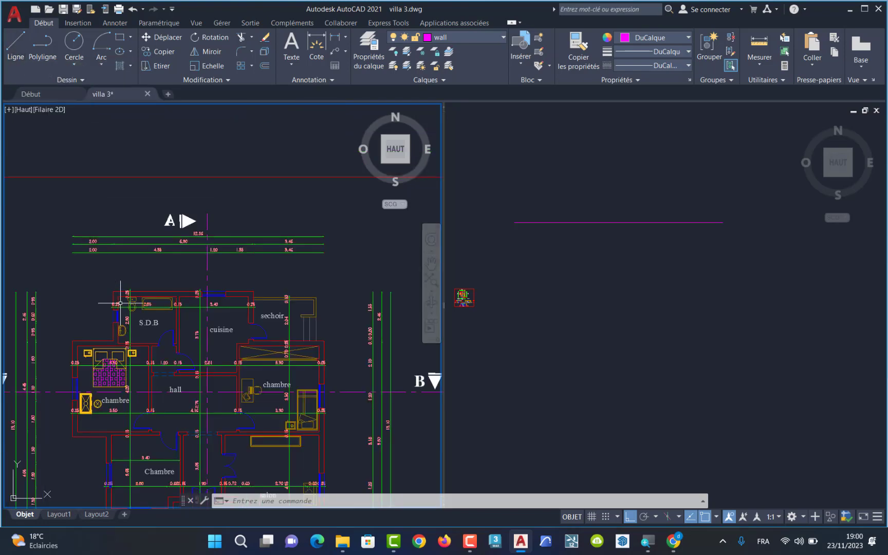
scroll(9, 311, up, 4)
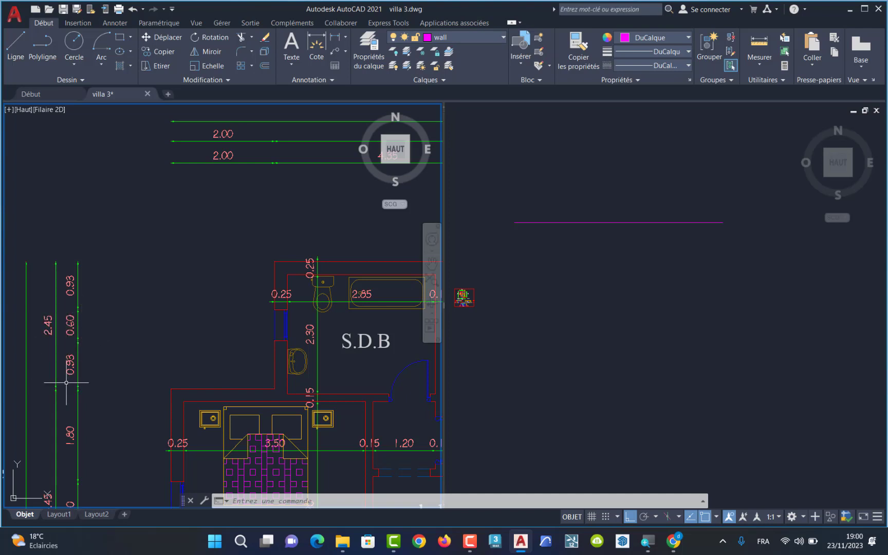
click(529, 234)
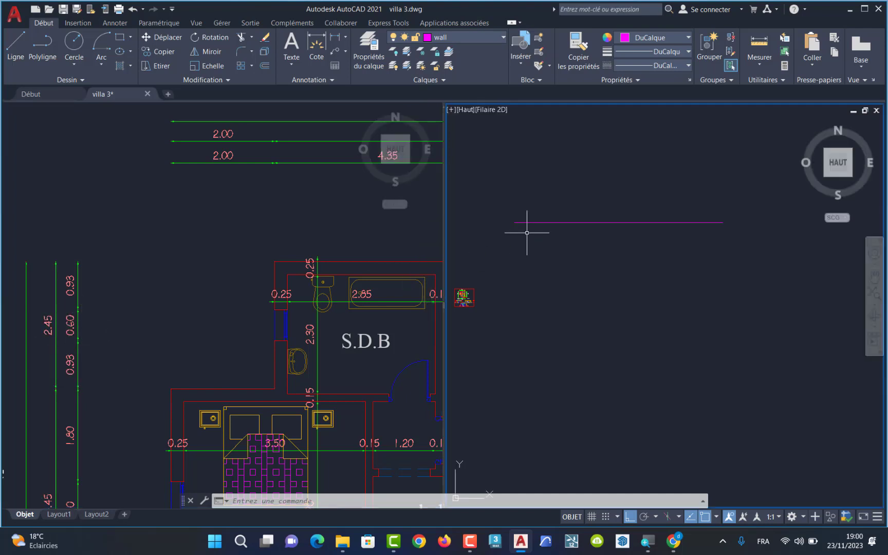
scroll(516, 230, up, 4)
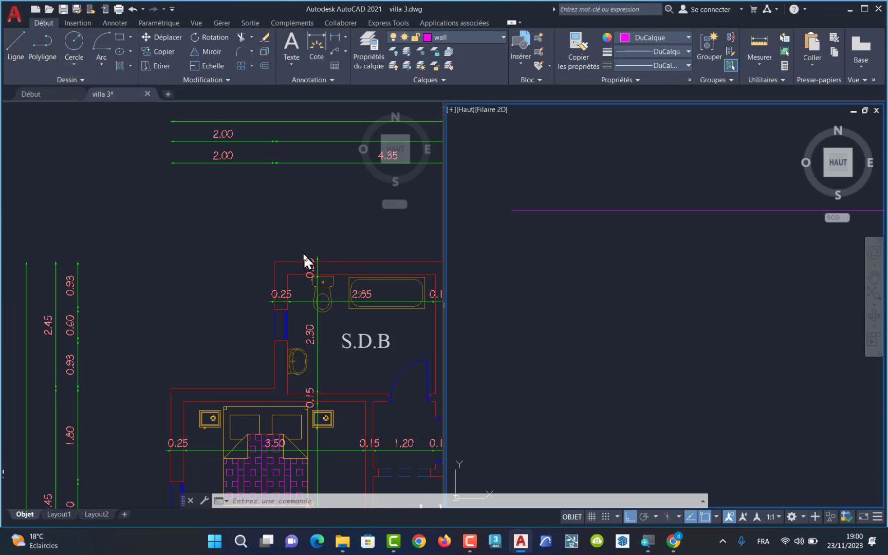
click(12, 52)
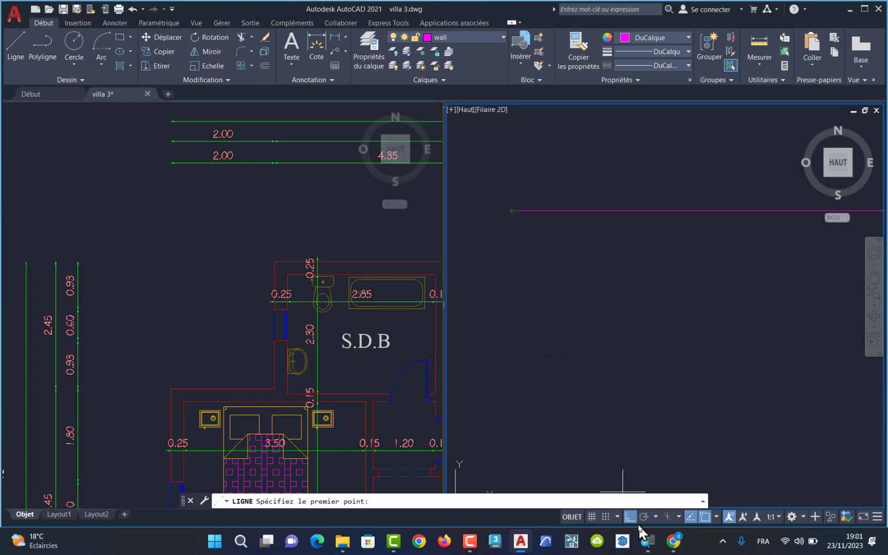
click(717, 516)
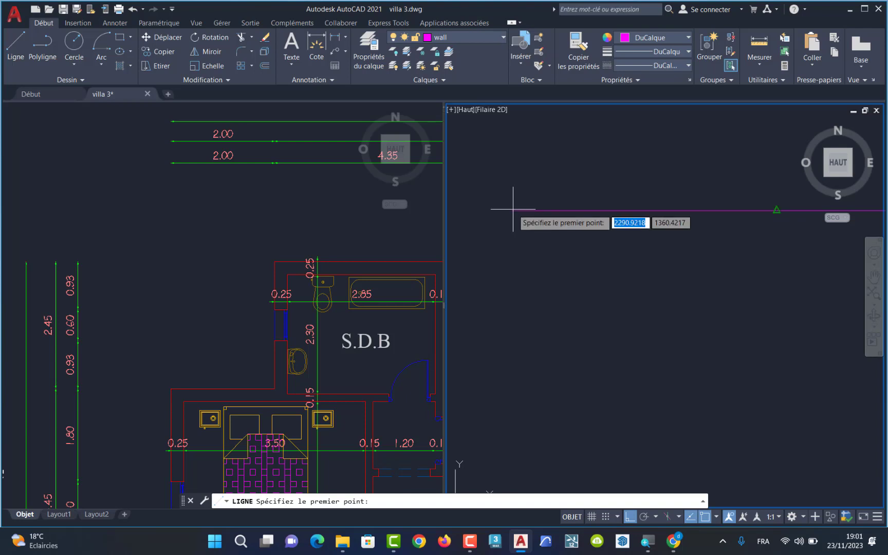
click(777, 210)
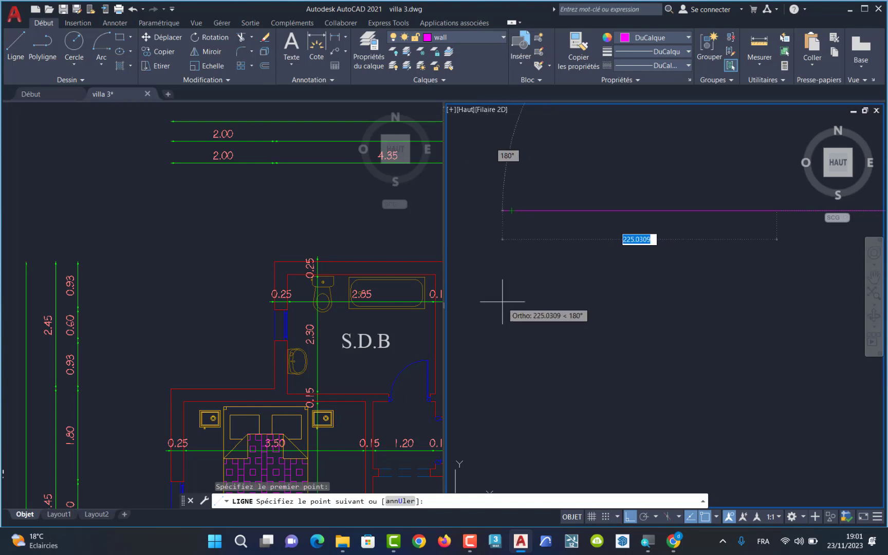
key(Escape)
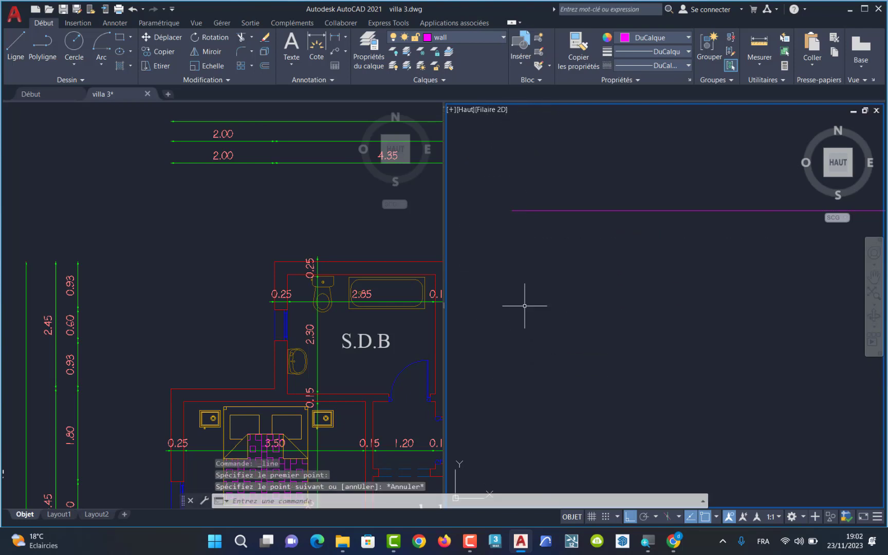
With the Endpoint object snap on, draw three consecutive vertical segments of 93, 60 and 93 downward from the horizontal line's left end
click(714, 517)
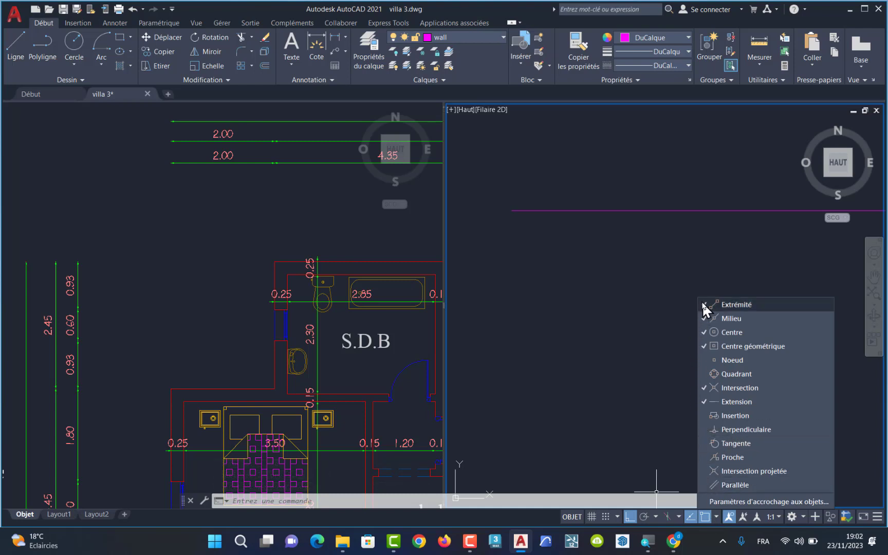
click(523, 257)
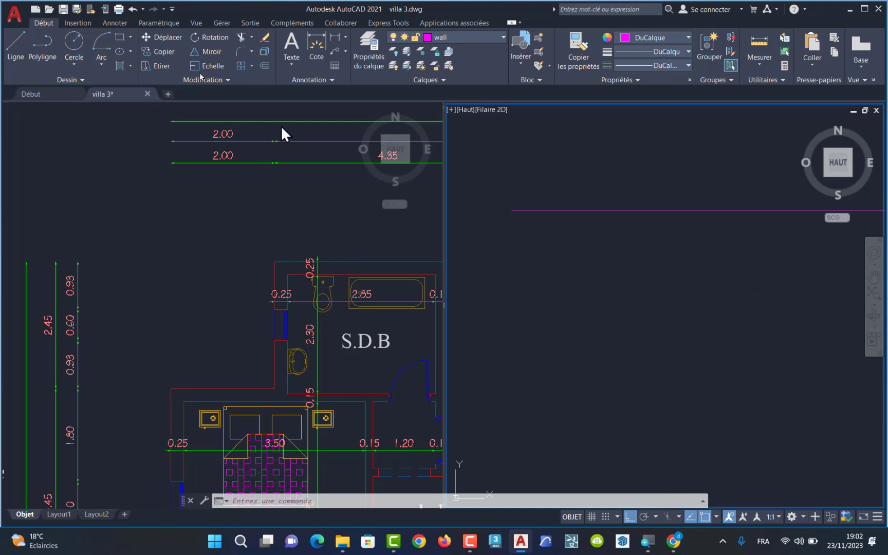
click(14, 56)
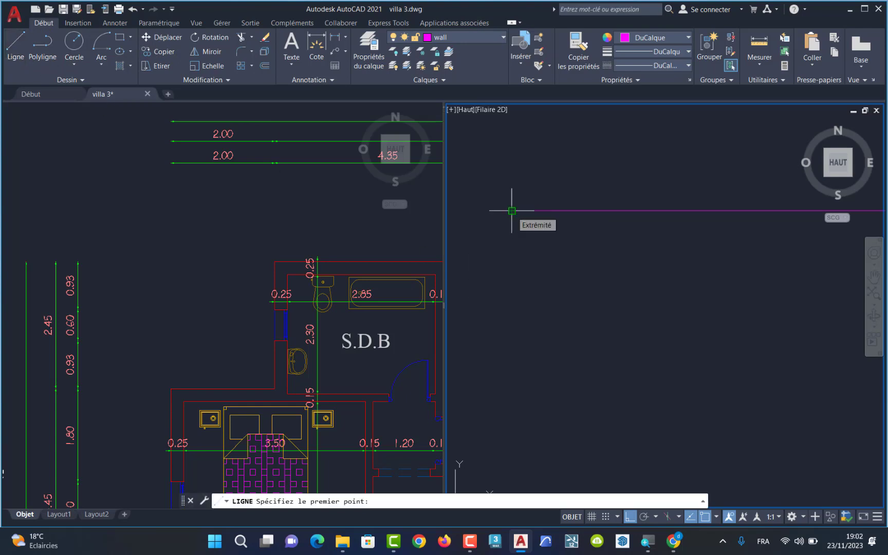
click(511, 210)
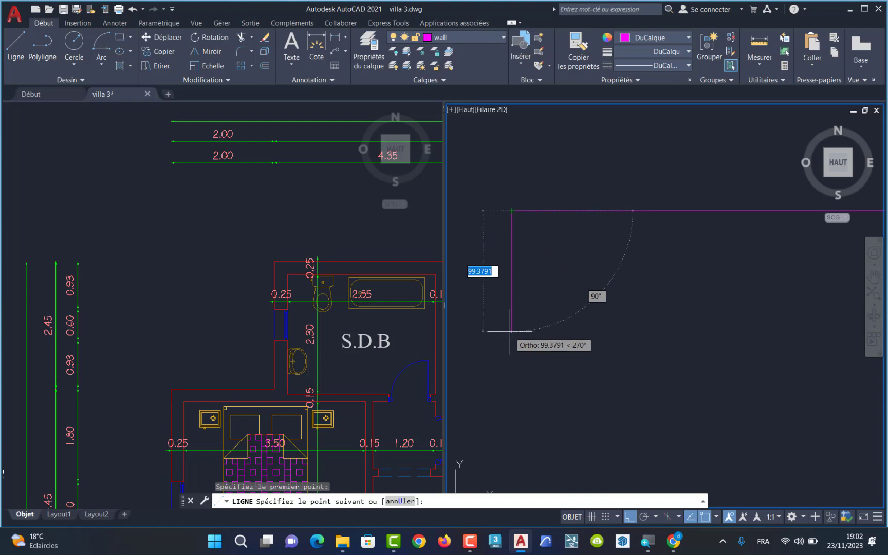
text(93)
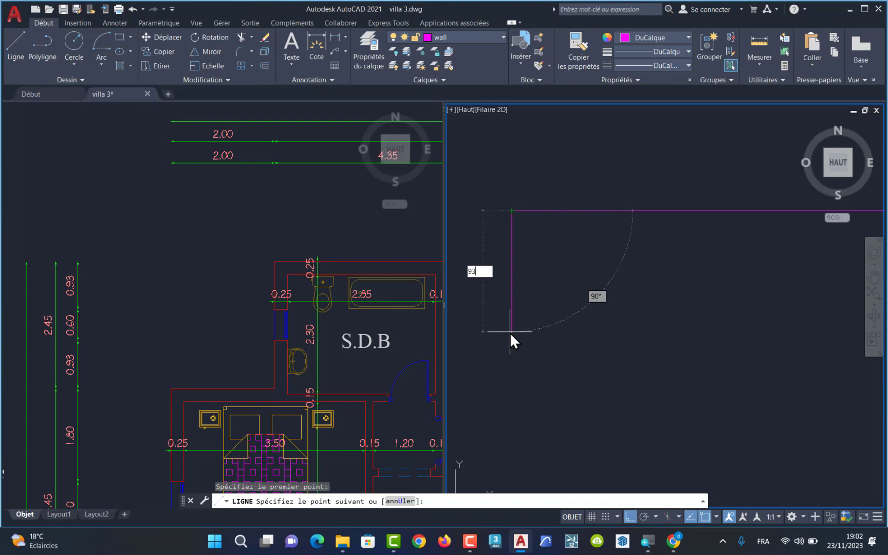
key(Return)
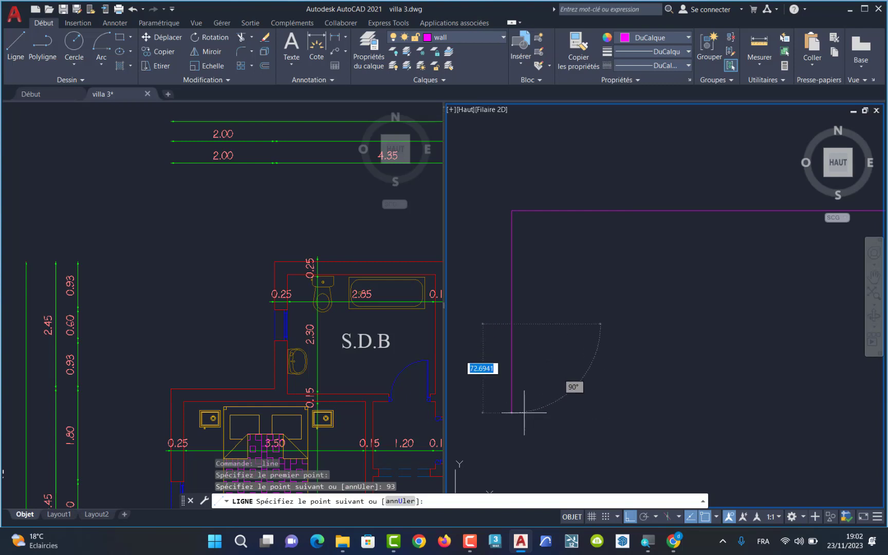
text(60)
key(Return)
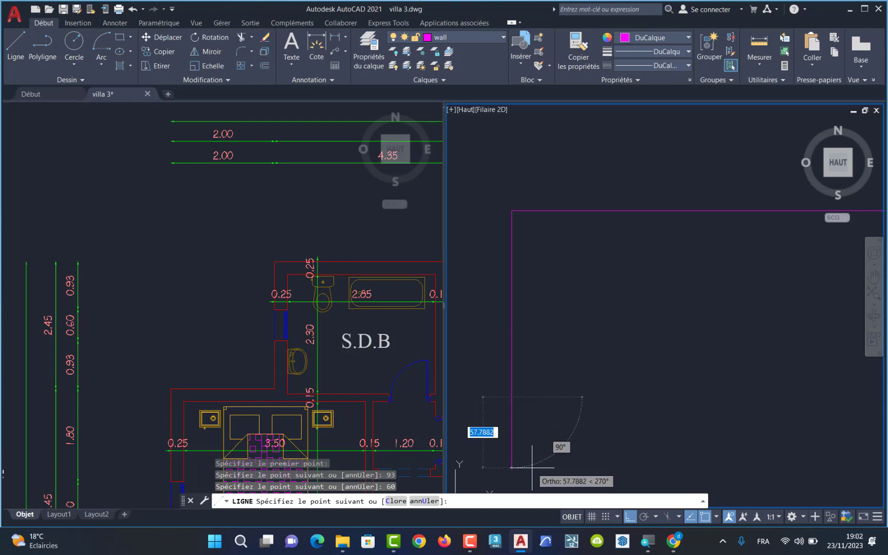
text(93)
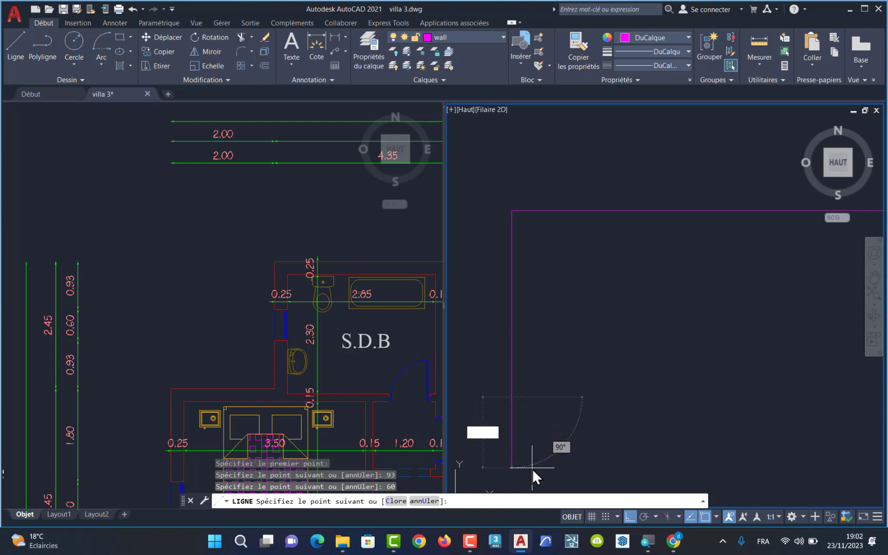
key(Return)
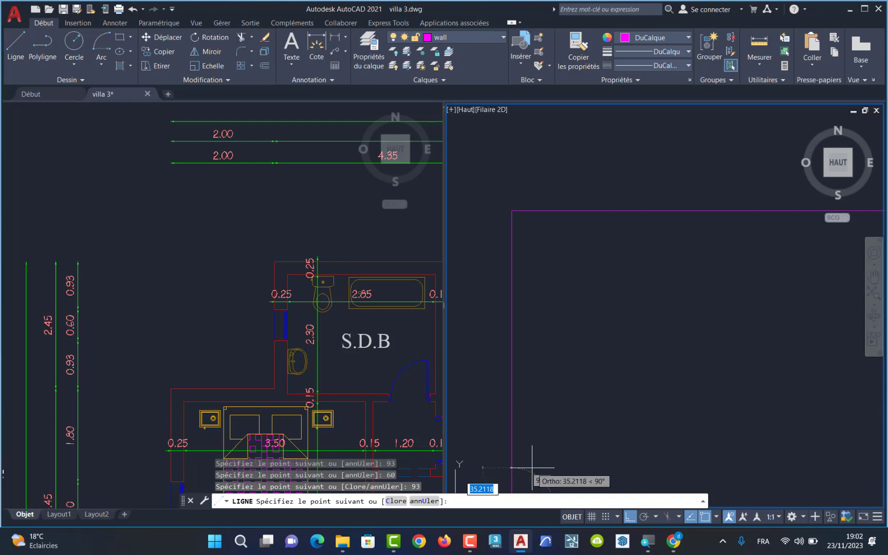
key(Return)
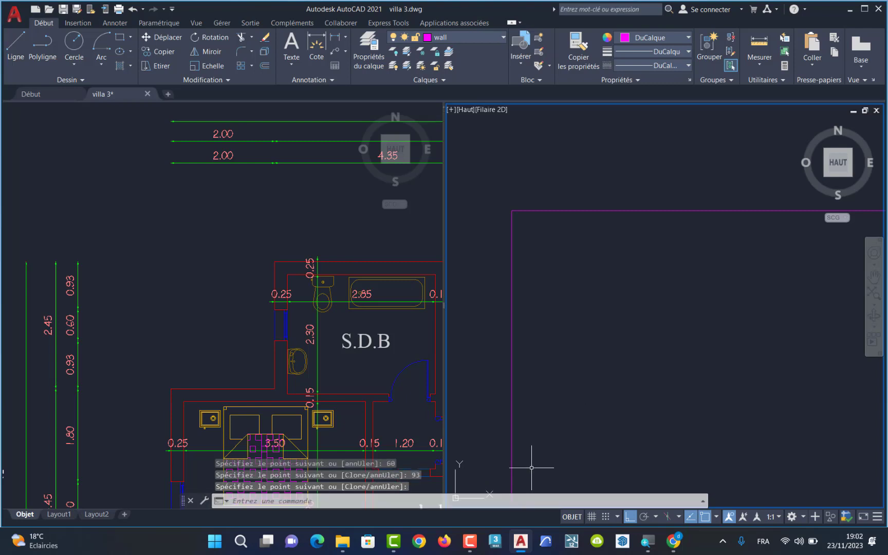
Offset the horizontal wall line 25 units downward to form the upper wall's inner face
scroll(539, 429, down, 3)
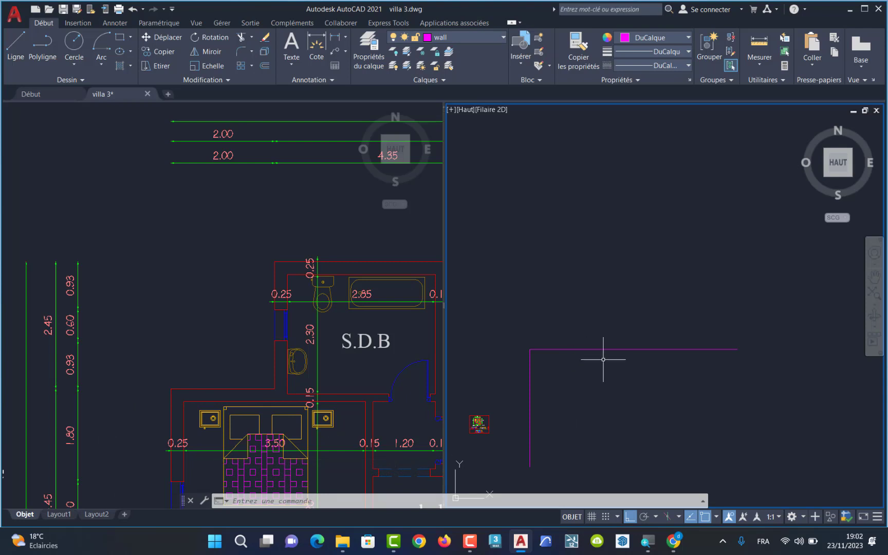
click(264, 66)
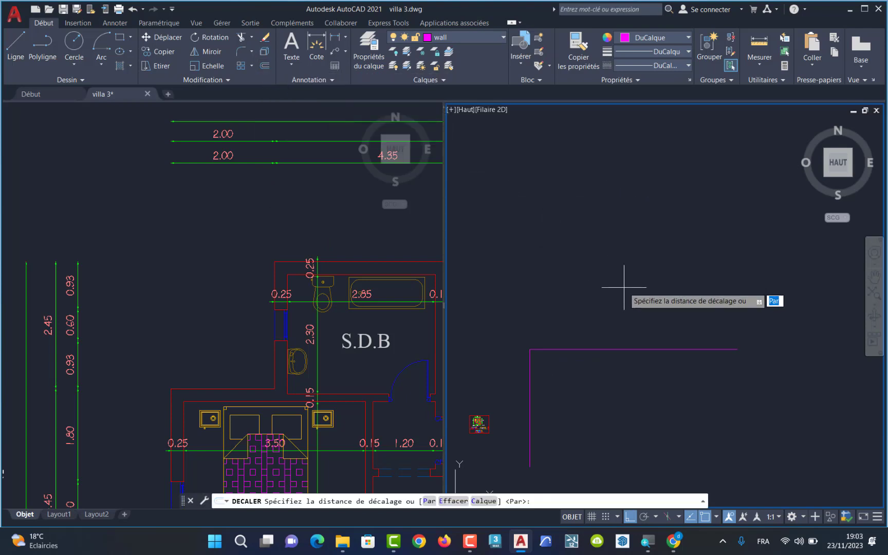
text(25)
key(Return)
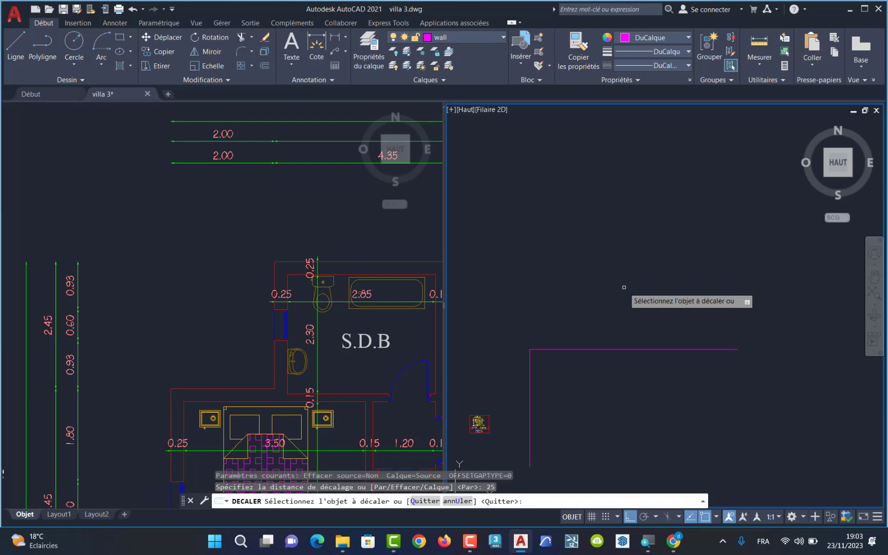
click(586, 349)
click(591, 371)
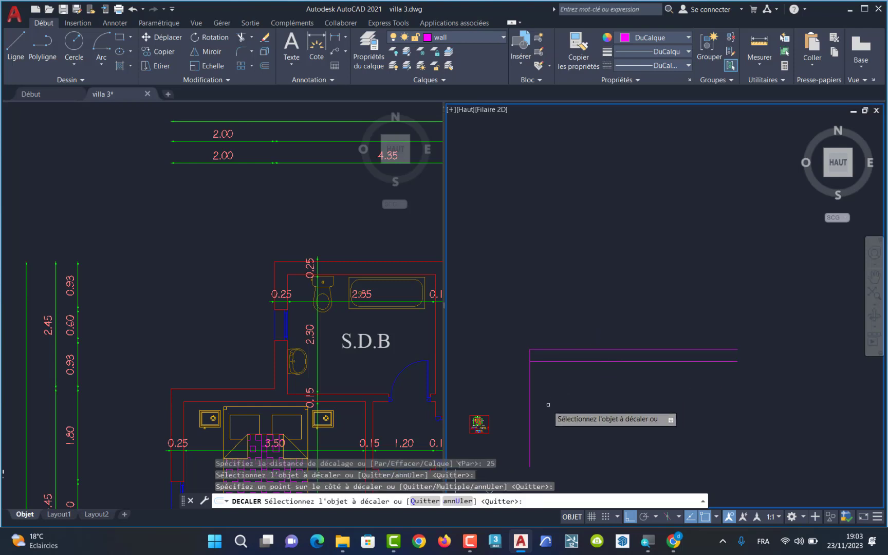
Offset the three vertical wall segments inward to the right at the same 25-unit distance
click(530, 425)
click(539, 423)
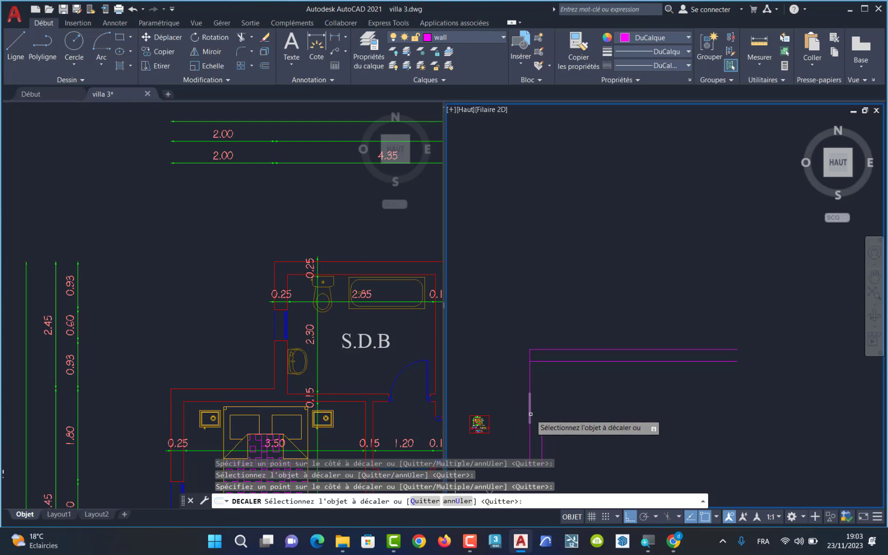
click(530, 407)
click(538, 412)
click(530, 389)
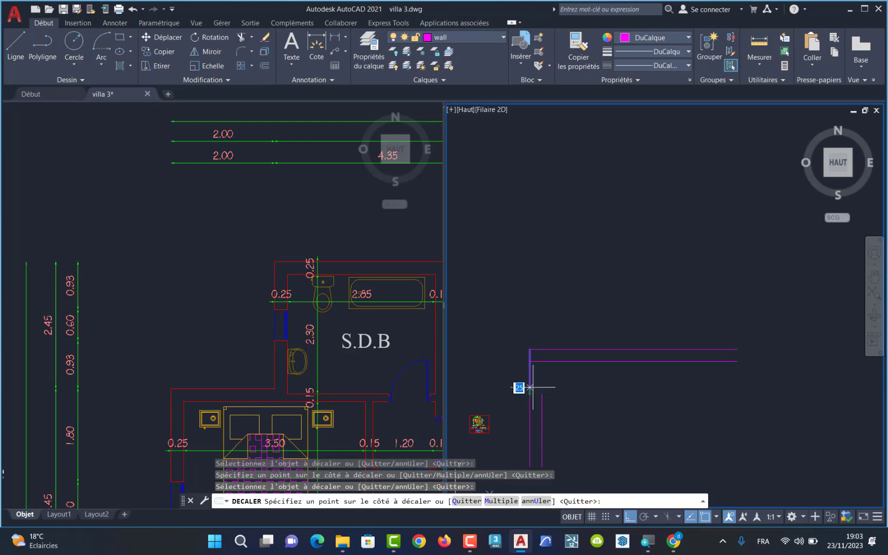
click(552, 362)
scroll(553, 361, up, 5)
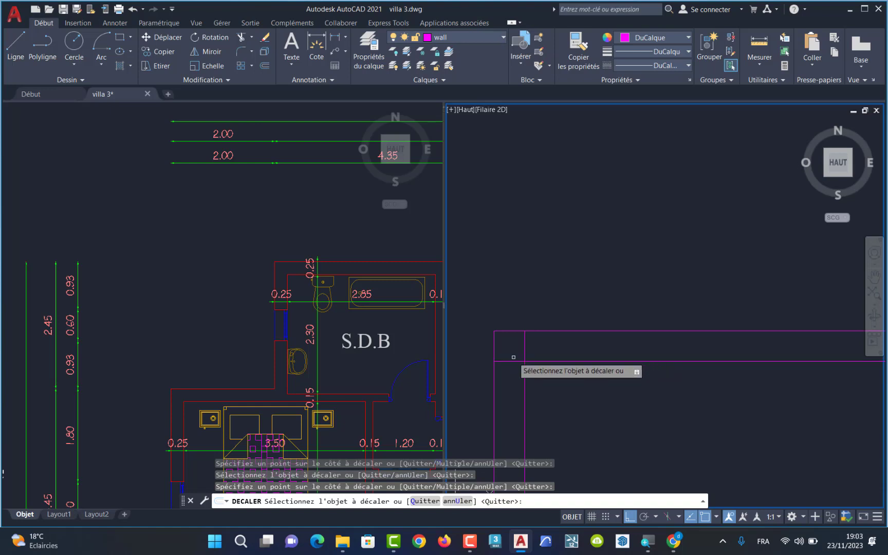
key(Escape)
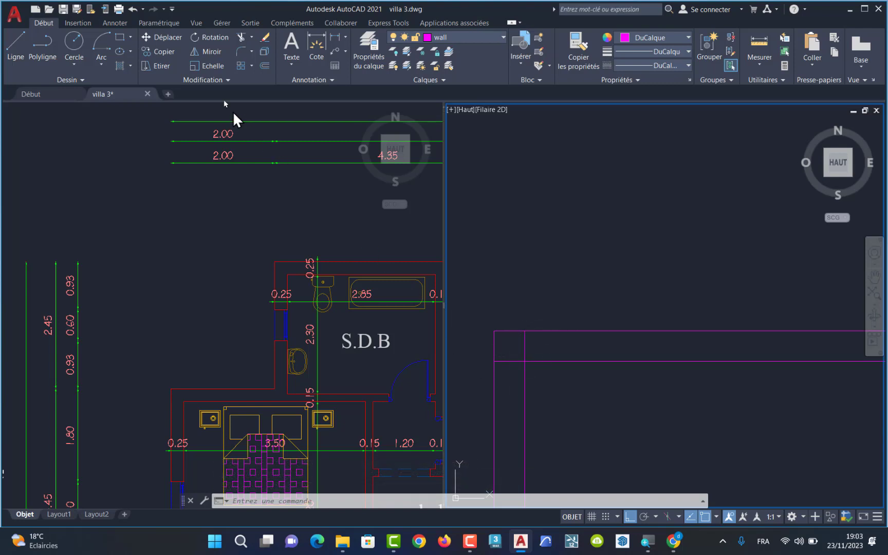
Fillet the inner horizontal and vertical wall lines into a clean corner without overlapping ends
click(252, 51)
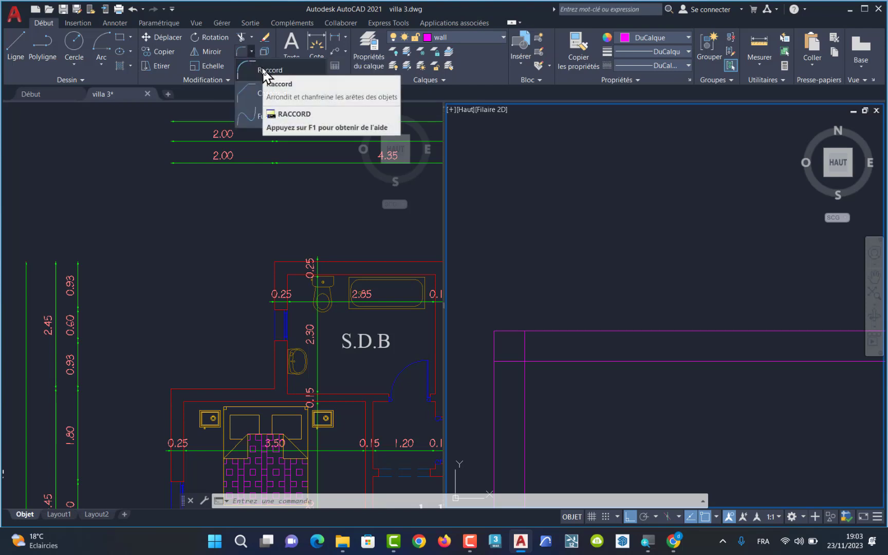
click(262, 70)
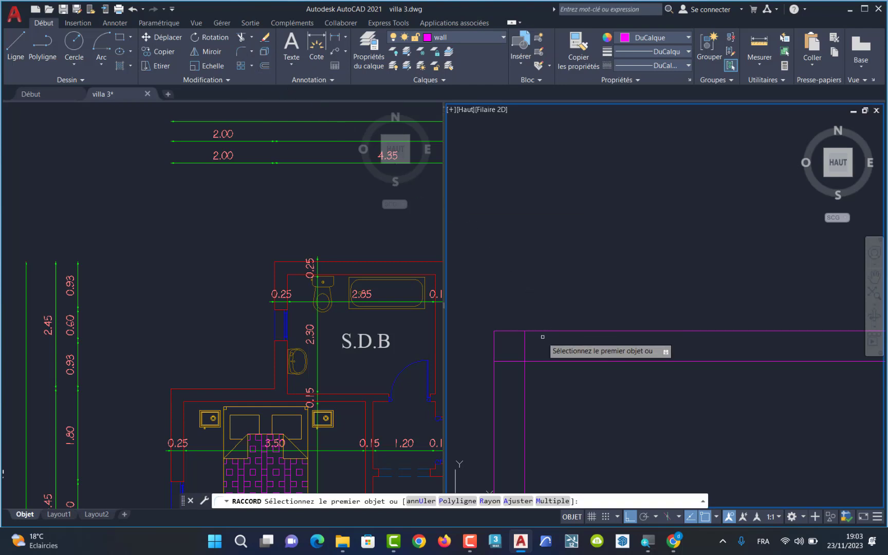
click(532, 360)
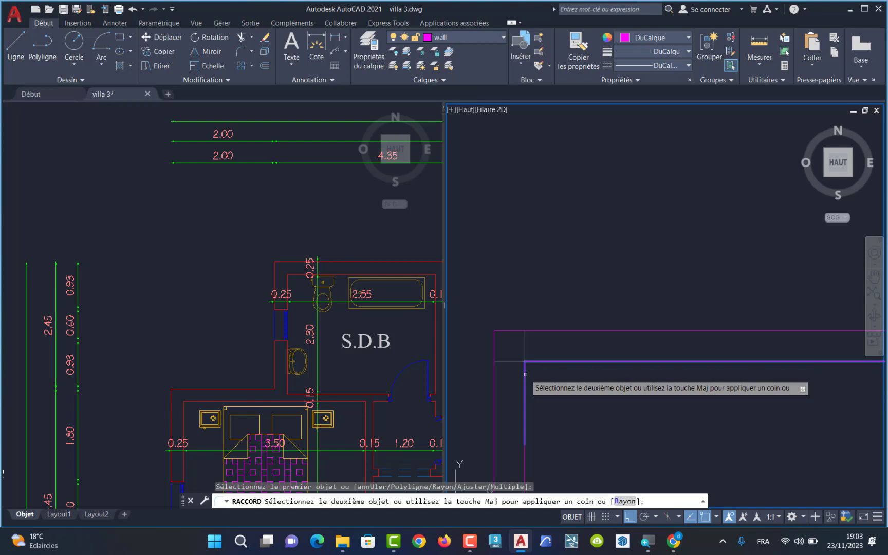
click(524, 374)
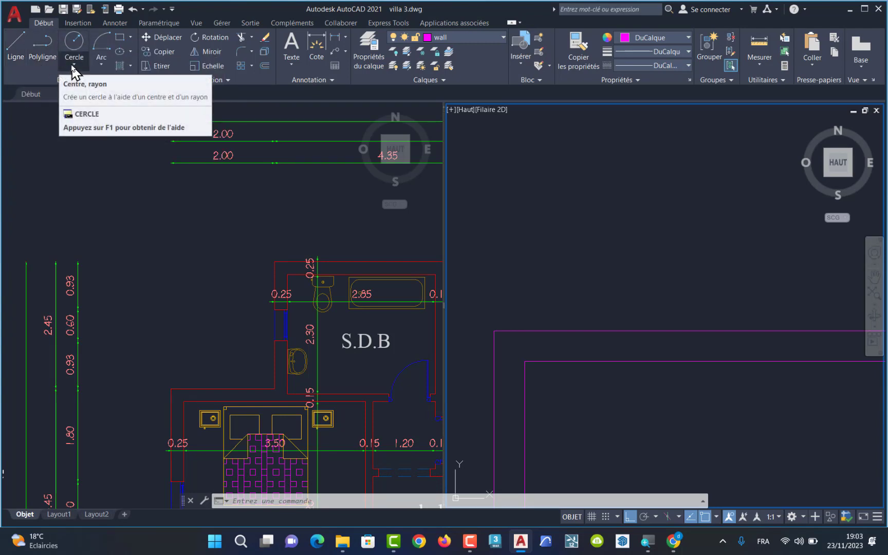
Draw a practice circle by centre and radius in the empty area above the new walls
click(72, 63)
click(97, 82)
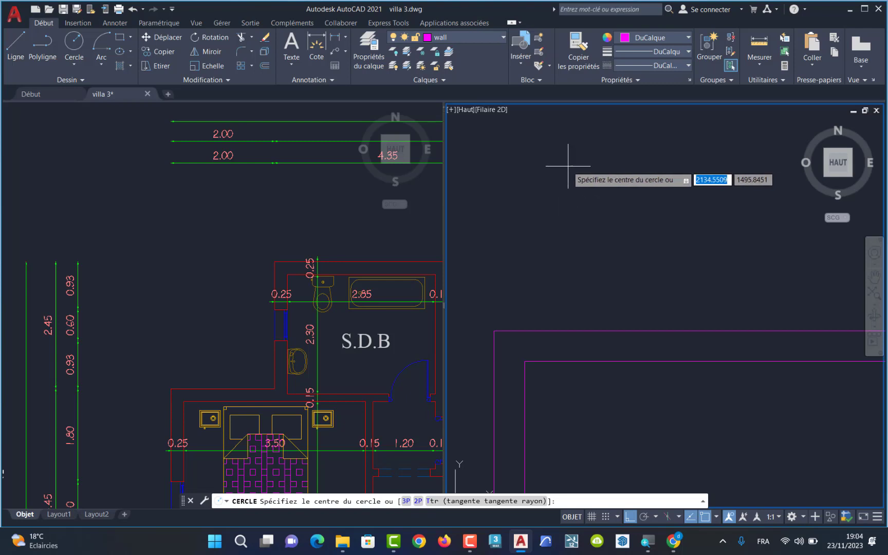
click(550, 167)
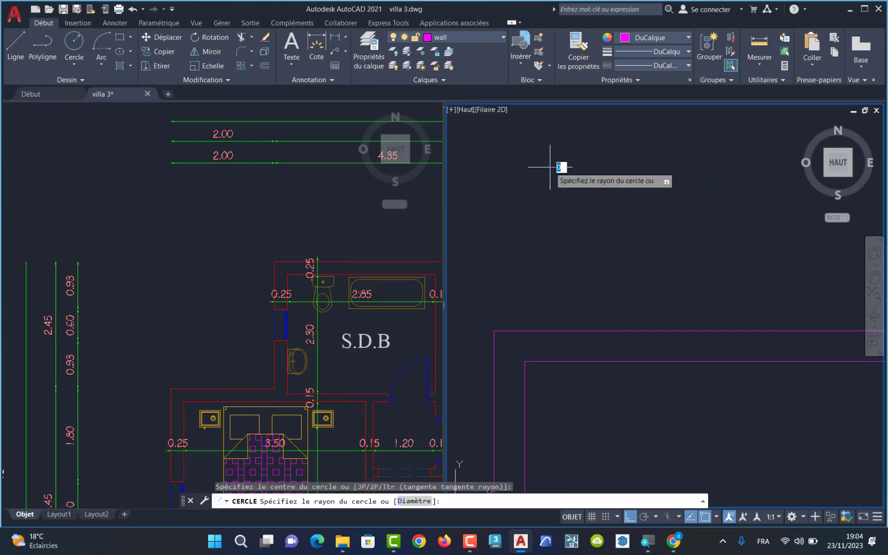
click(575, 193)
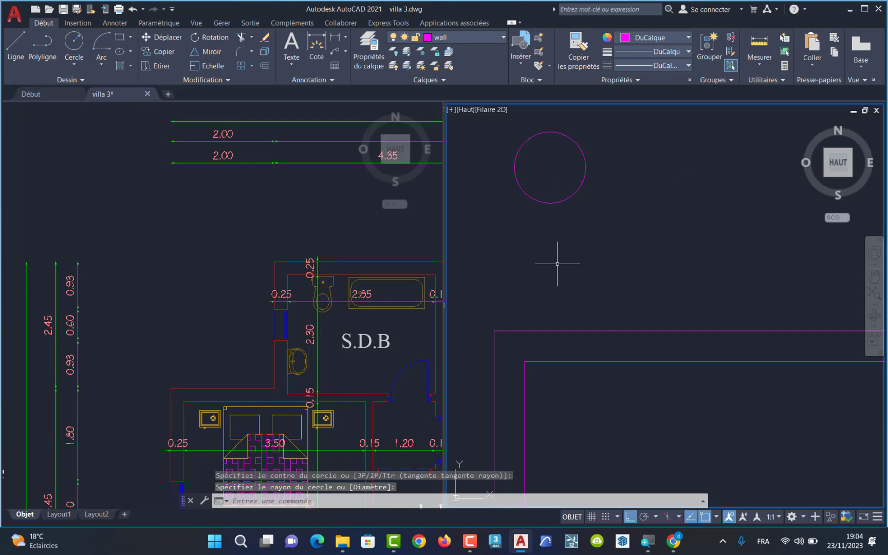
Turn Ortho off and draw a diagonal line crossing the lower-right part of the circle
click(15, 57)
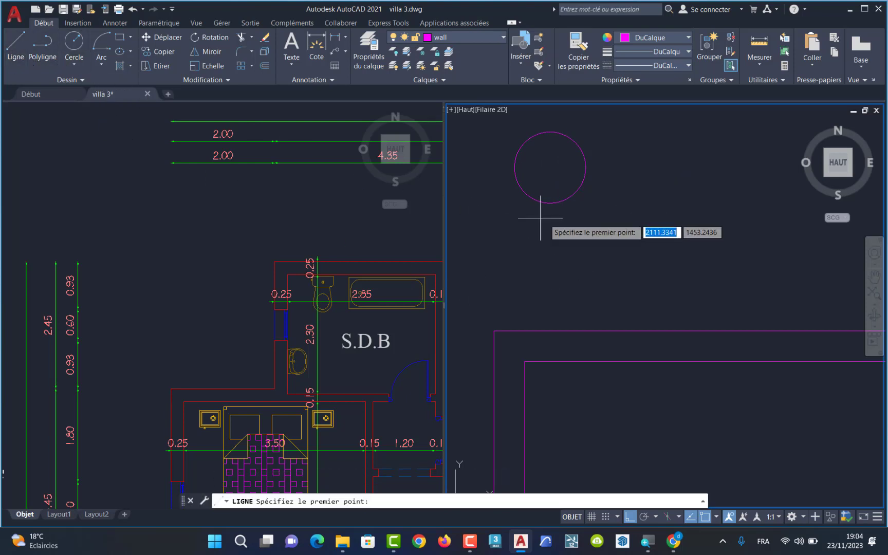
click(519, 219)
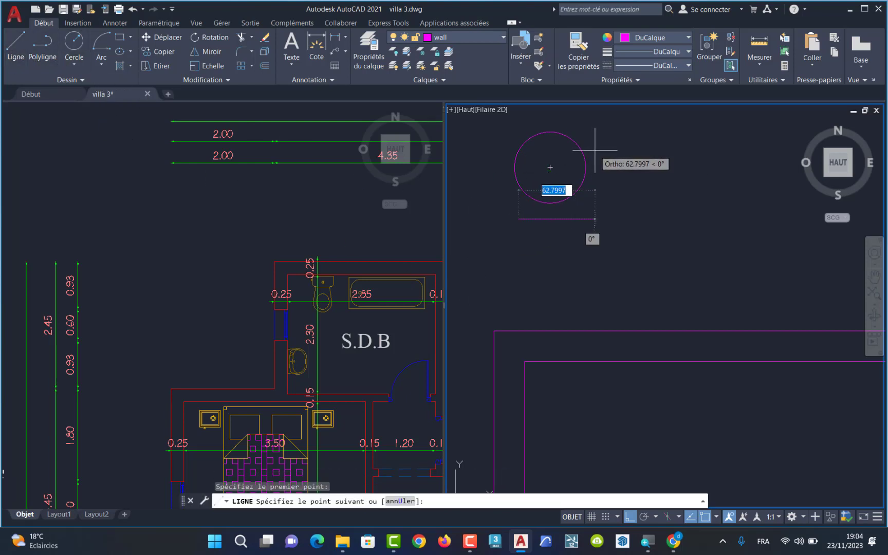
click(630, 517)
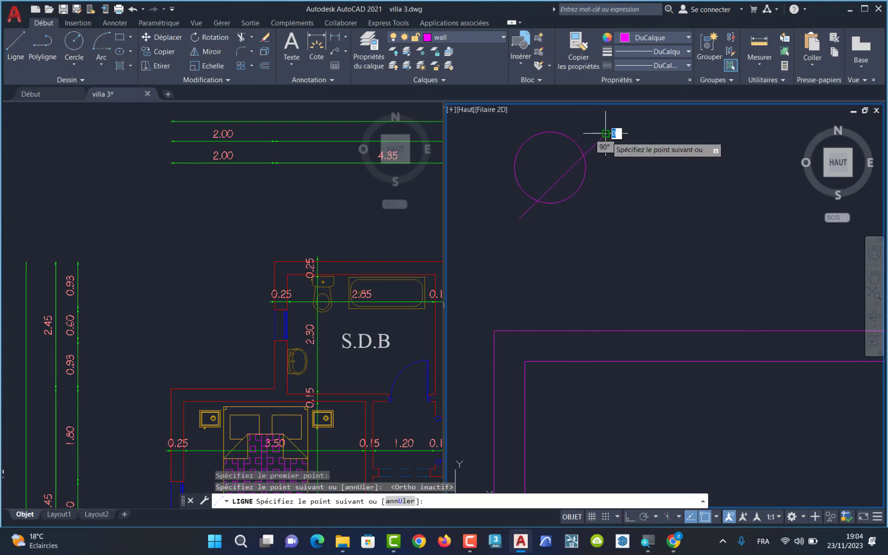
key(Return)
Draw a second diagonal line across the circle, roughly parallel to and above the first one
key(Return)
click(573, 129)
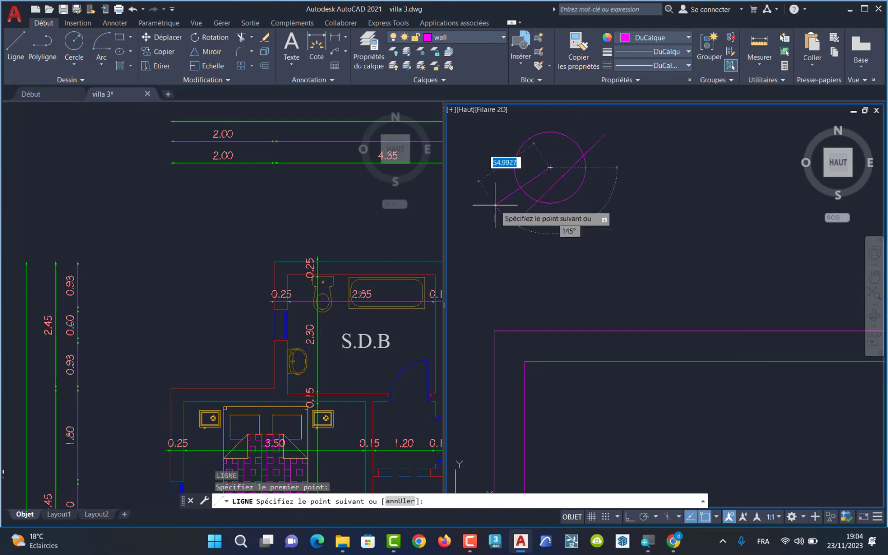
key(Escape)
key(Return)
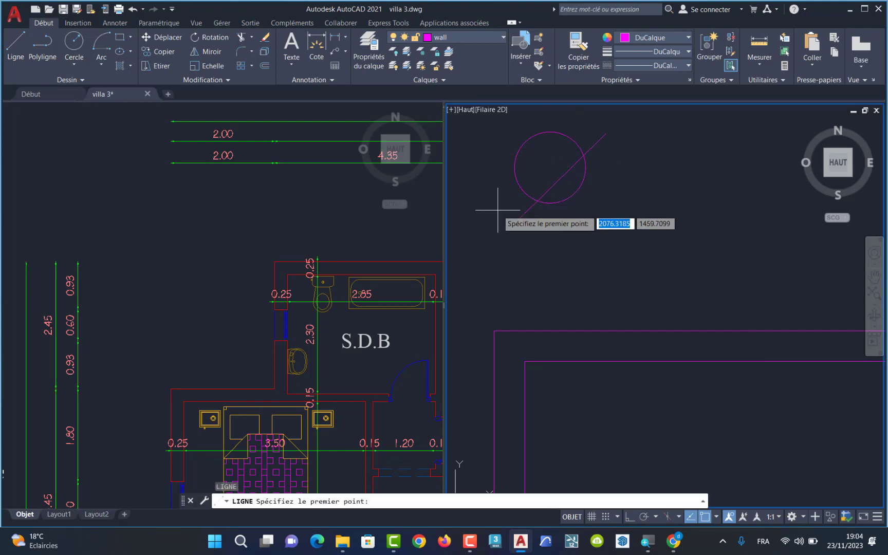
click(497, 210)
click(587, 125)
key(Return)
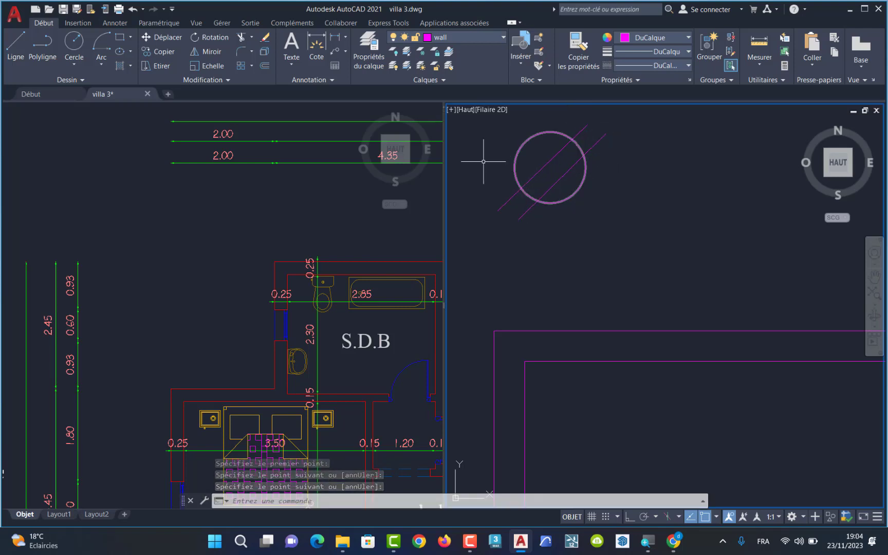
click(251, 46)
click(270, 66)
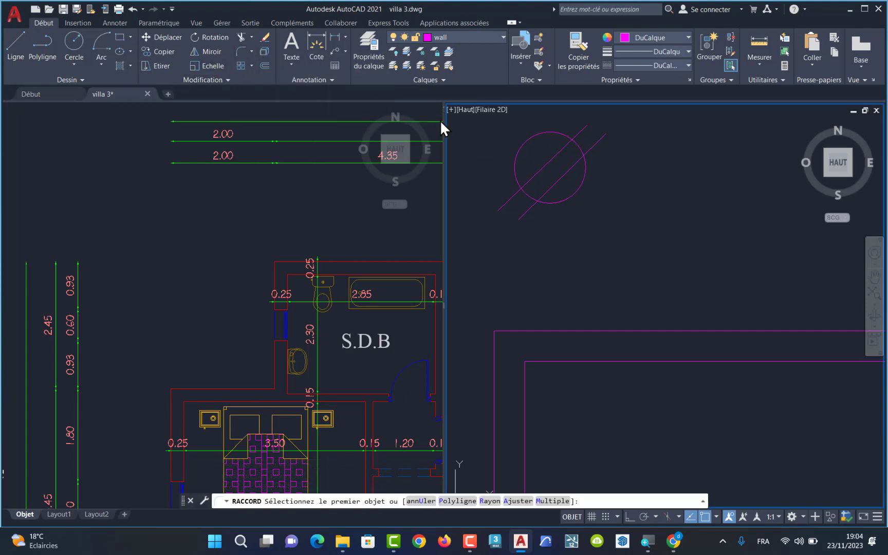
click(586, 164)
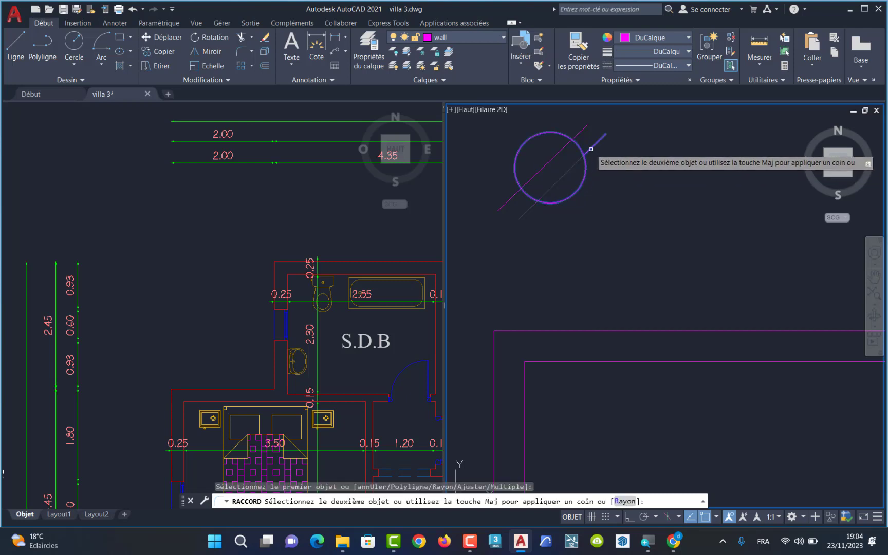
click(591, 149)
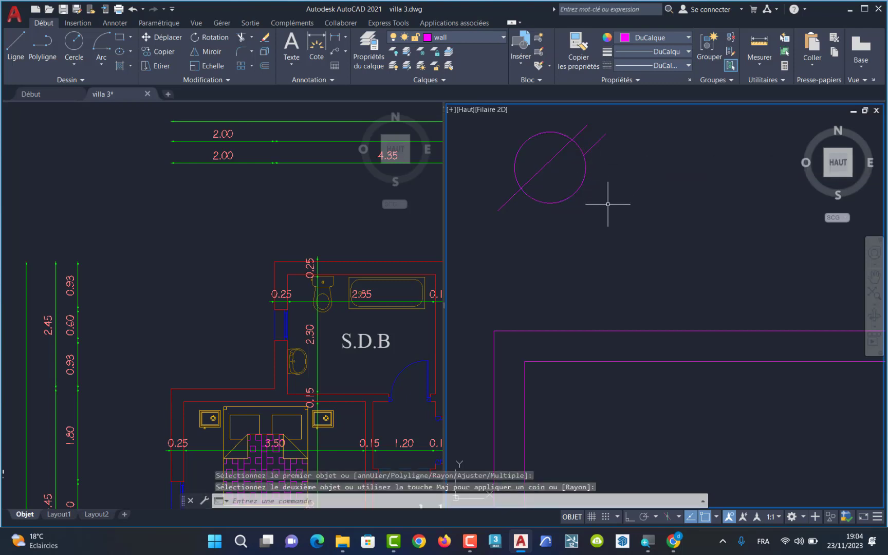
key(ctrl+z)
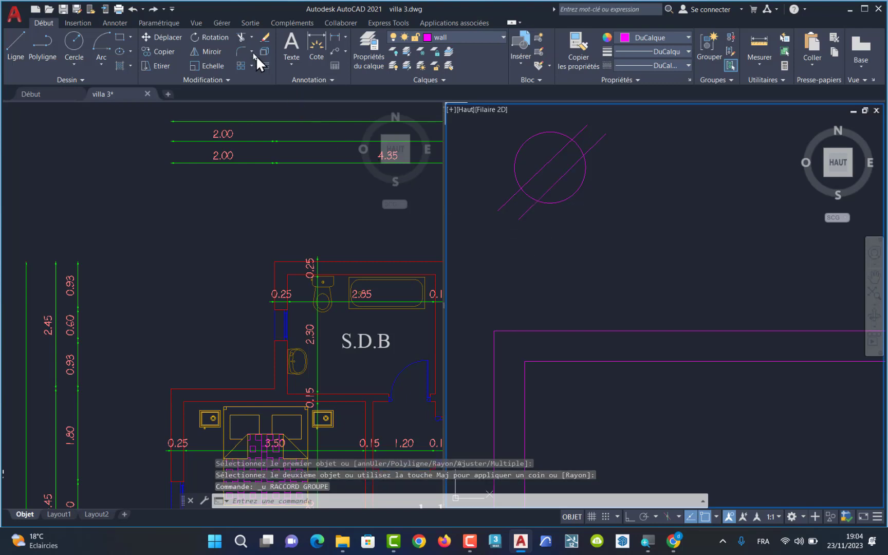
Trim away the circle's arcs between the two diagonal lines and the line ends outside the circle
click(252, 38)
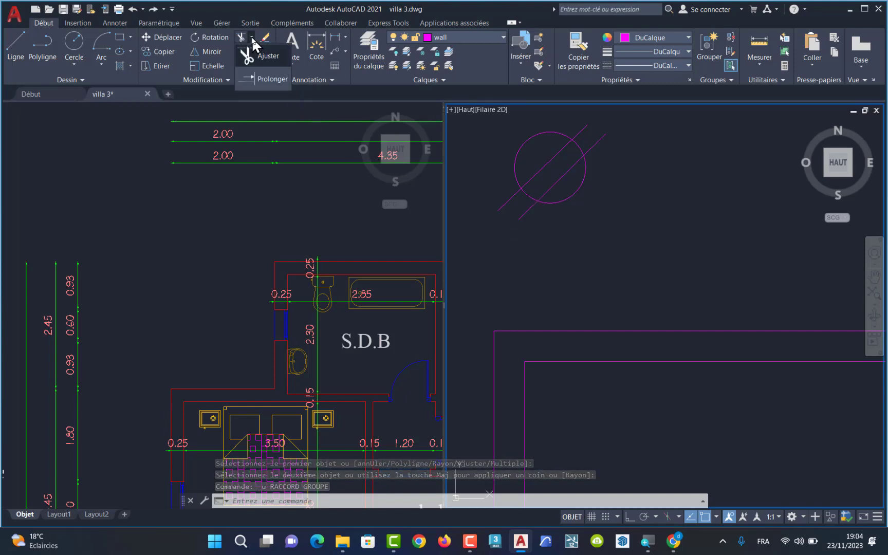
click(261, 55)
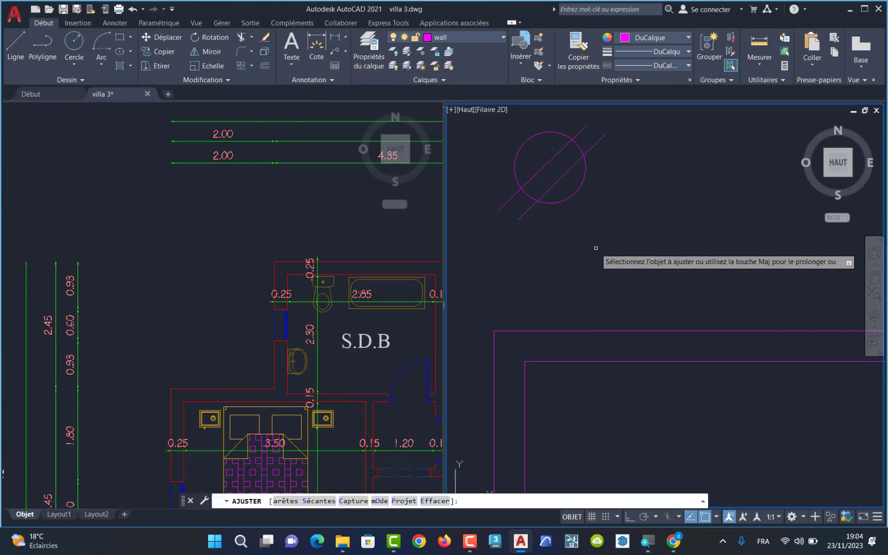
click(595, 201)
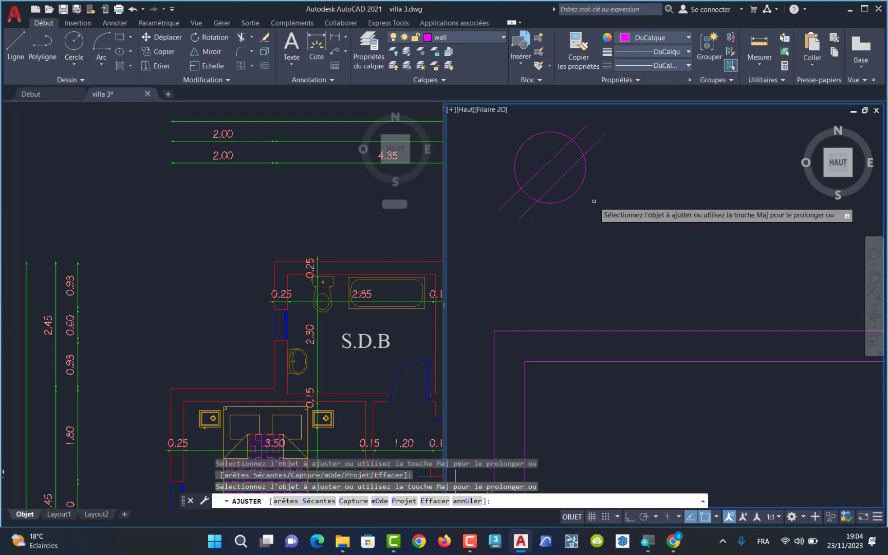
click(578, 145)
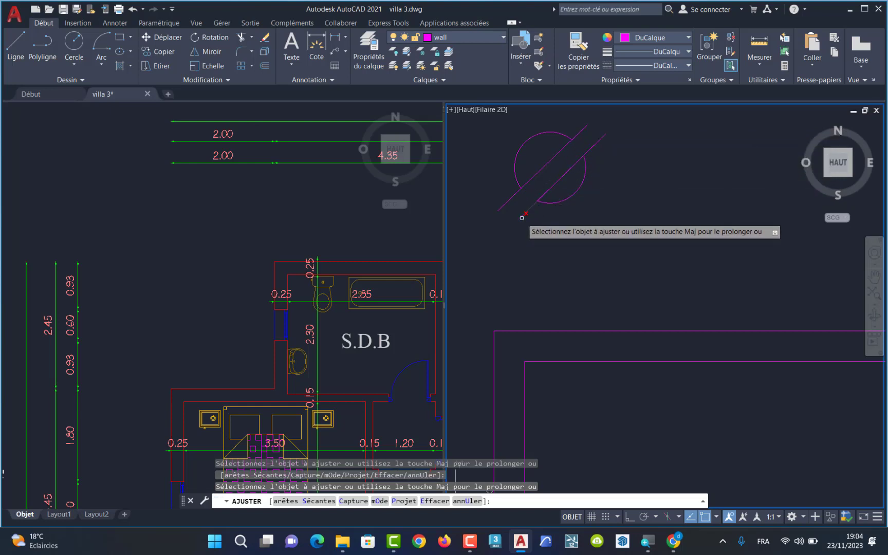
click(511, 198)
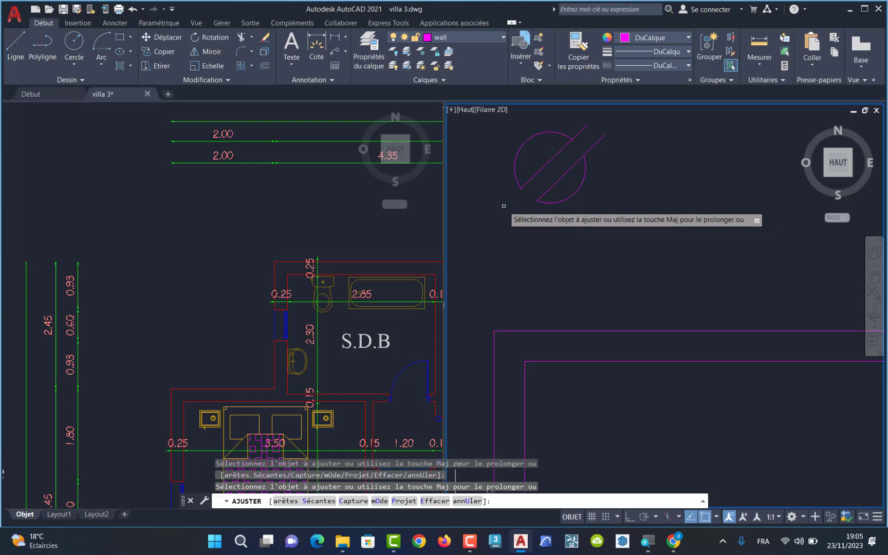
click(582, 131)
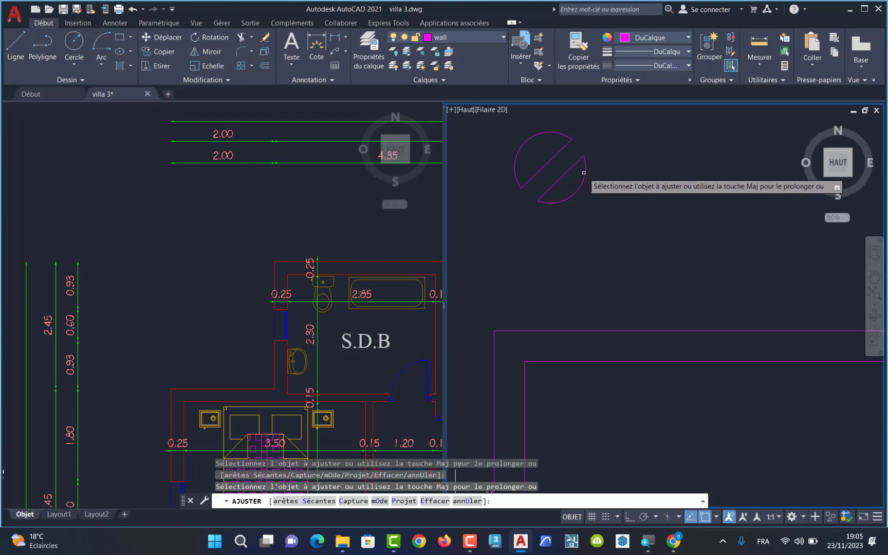
key(Escape)
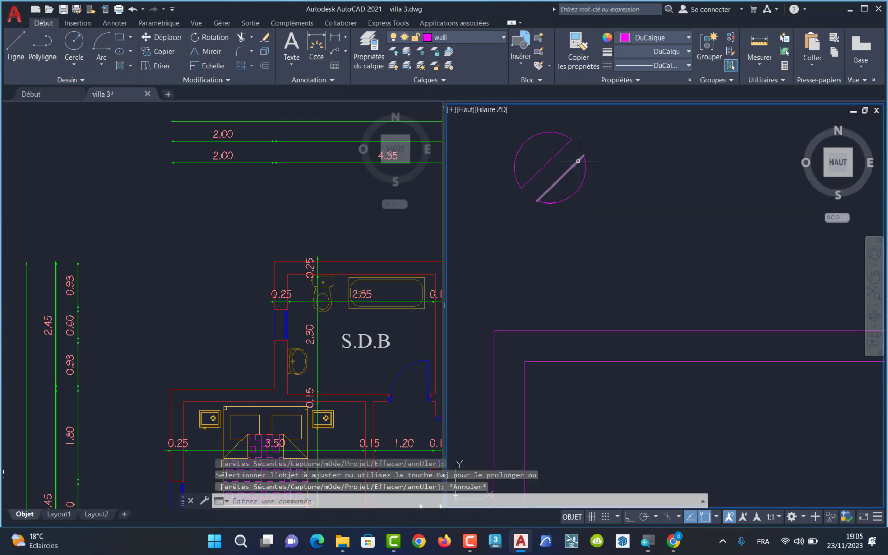
click(641, 119)
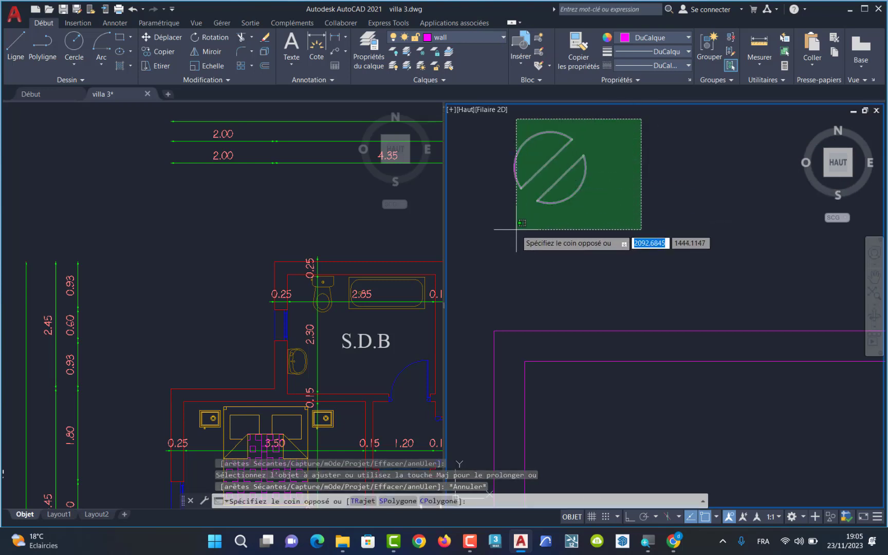
key(Escape)
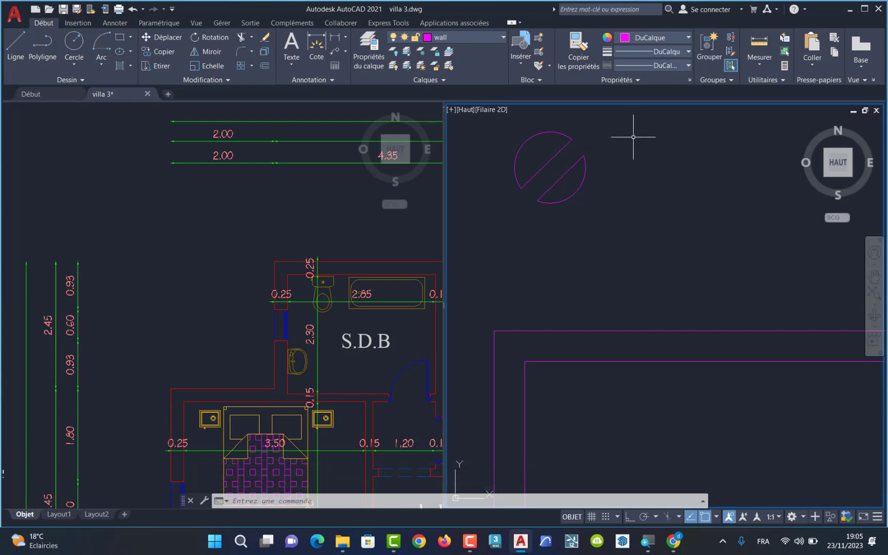
key(Escape)
key(Escape)
Select the lower-right arc and its chord with a crossing window, erase them, and undo the deletion
click(618, 115)
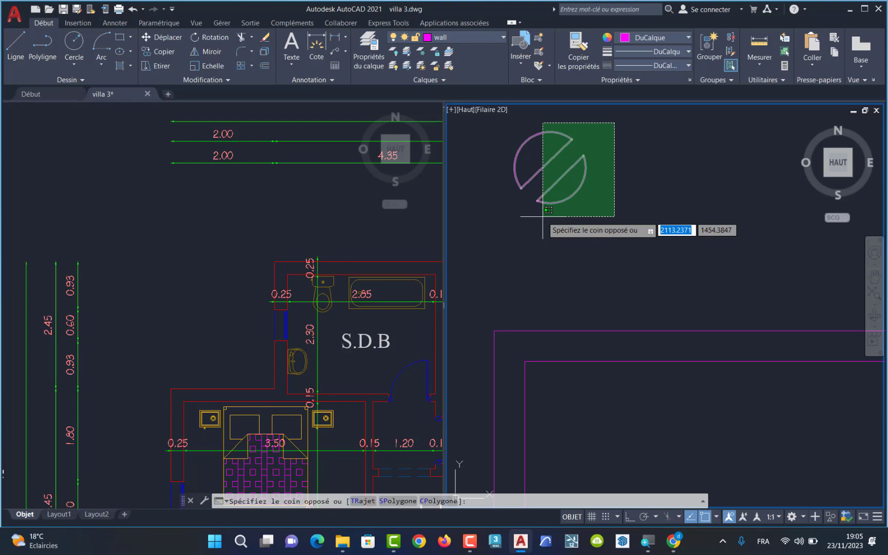
click(574, 186)
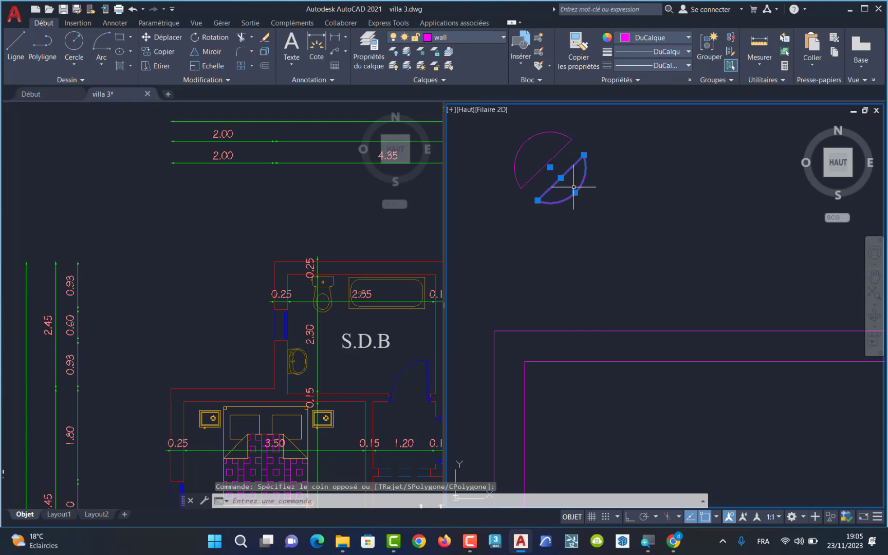
key(Delete)
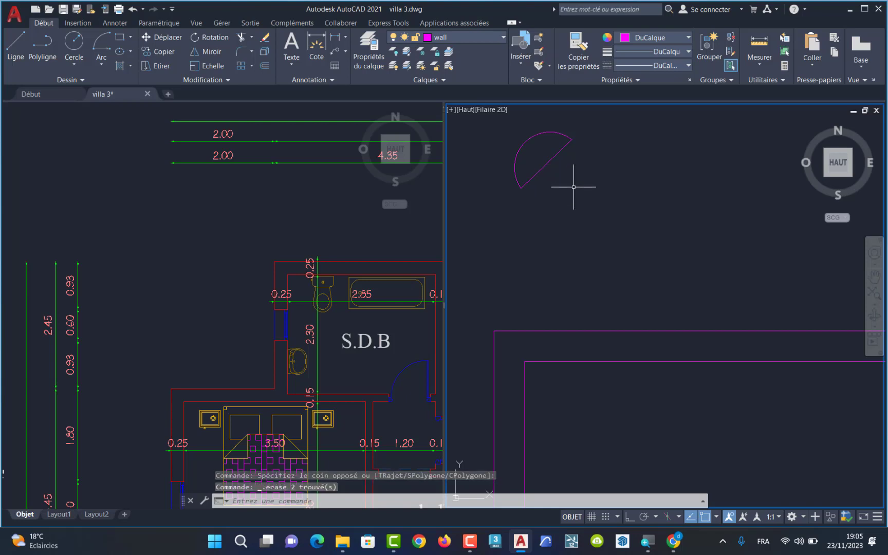
key(ctrl+z)
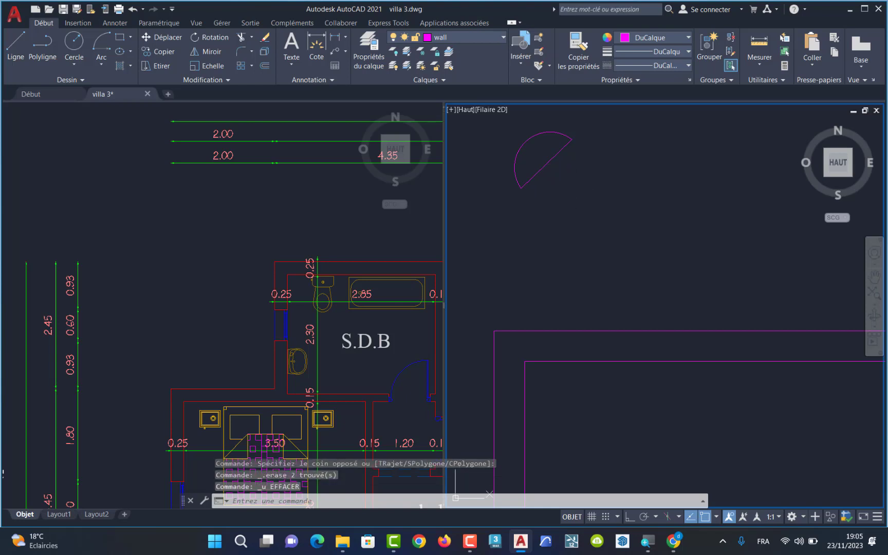
Enclose both arcs and their chords in a window selection, erase them, and undo the deletion
click(475, 138)
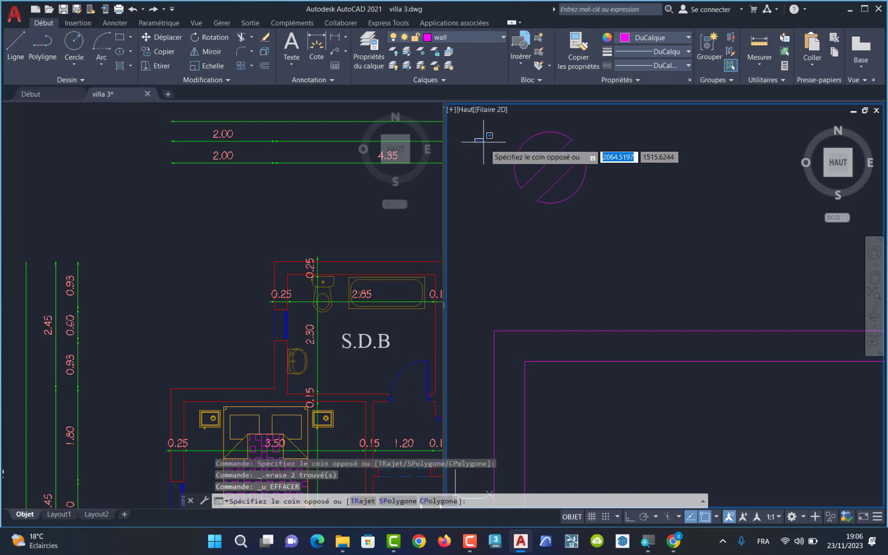
click(532, 206)
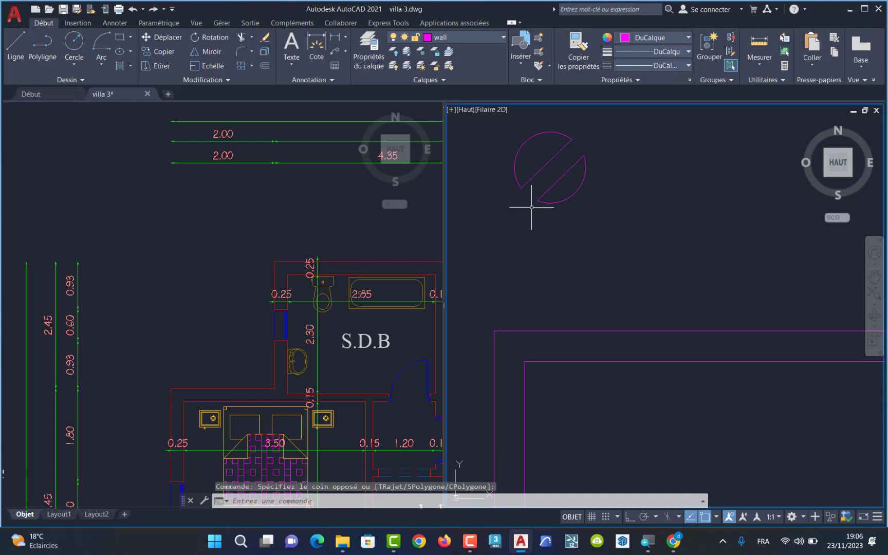
click(473, 124)
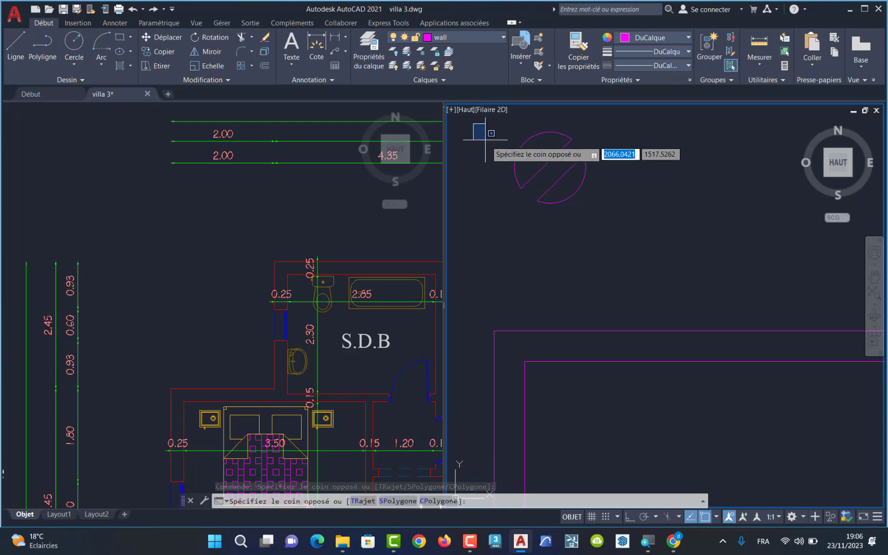
click(592, 214)
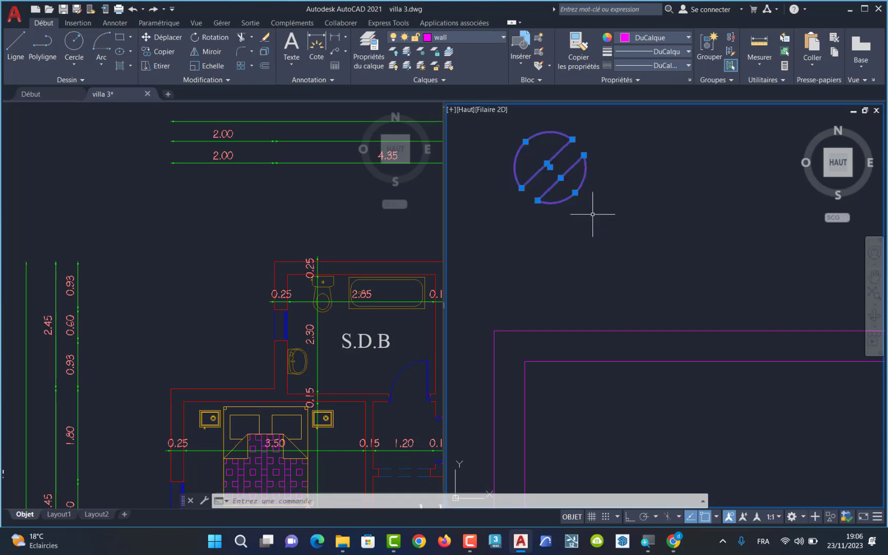
key(Delete)
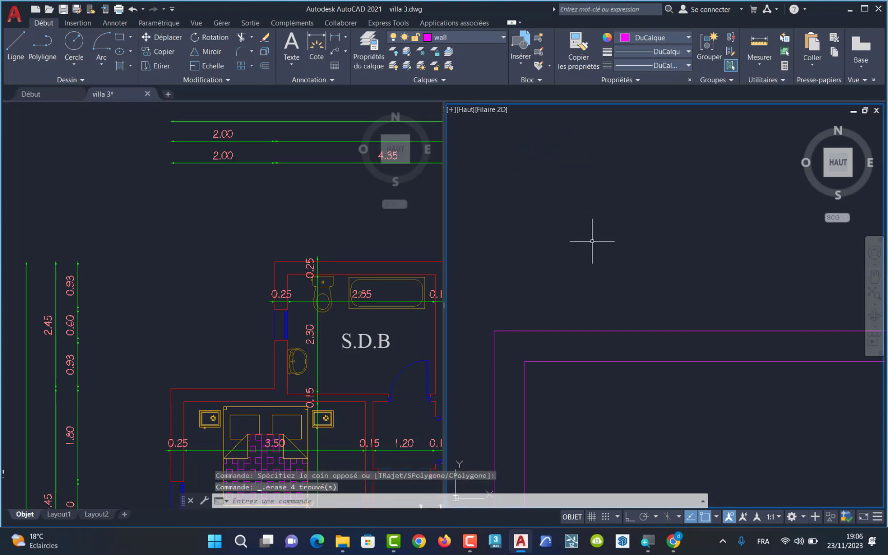
key(ctrl+z)
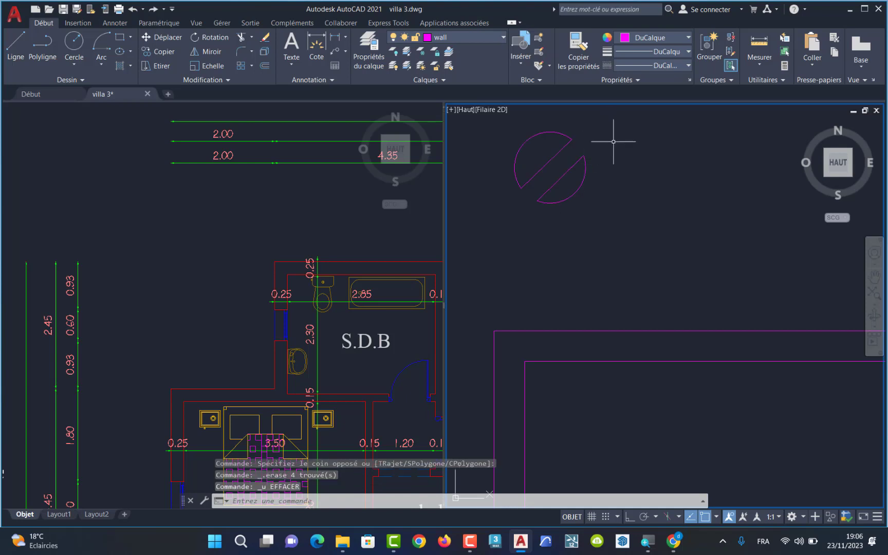
Erase both practice arcs and their chords above the new walls using a crossing selection
click(627, 118)
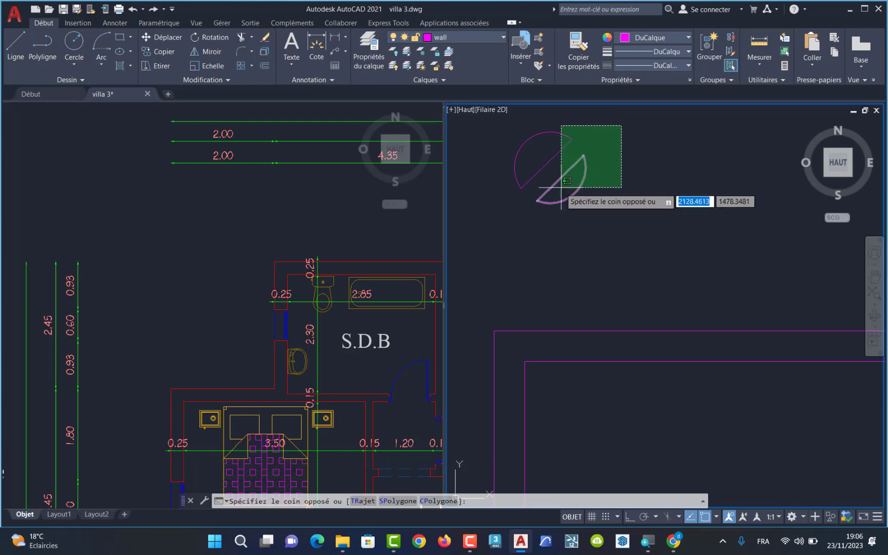
click(552, 180)
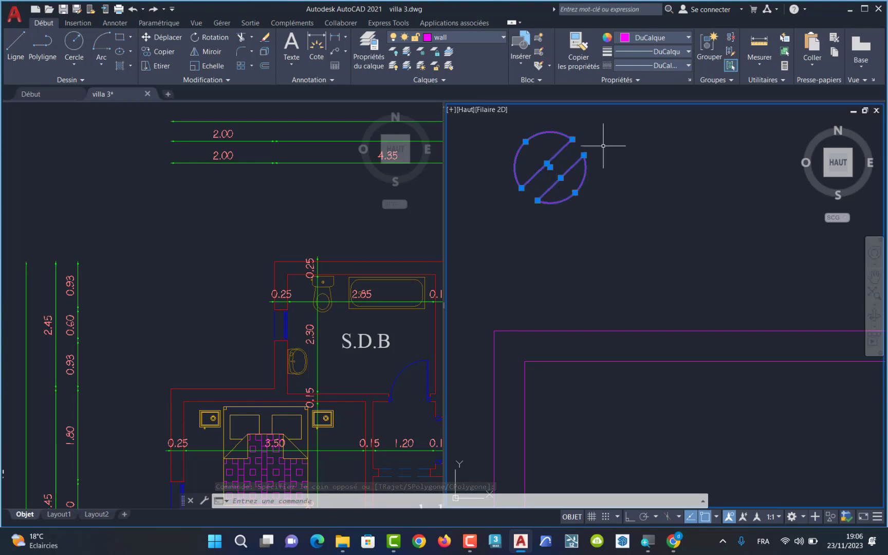
key(Delete)
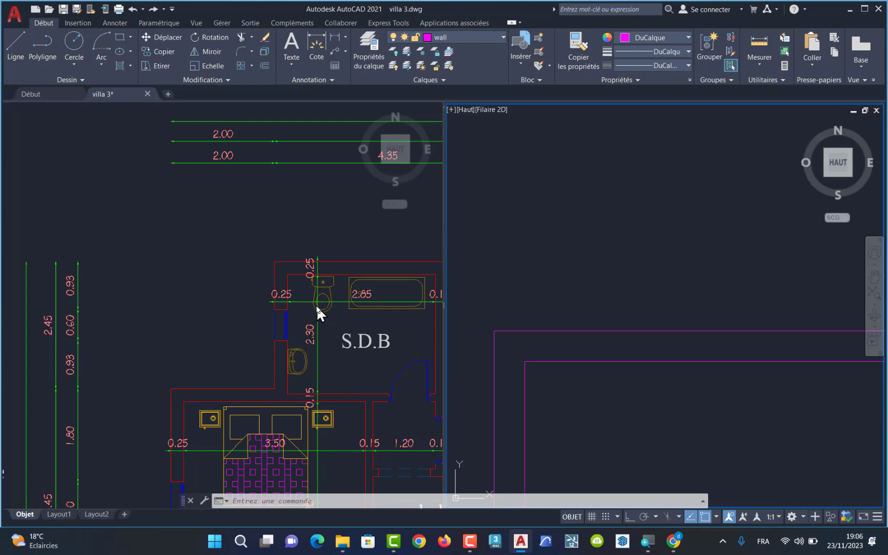
click(319, 360)
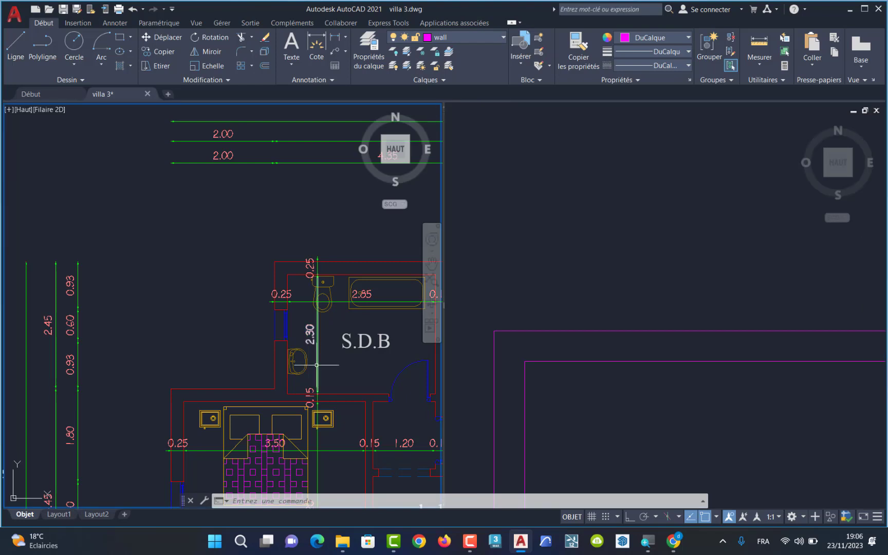
click(317, 365)
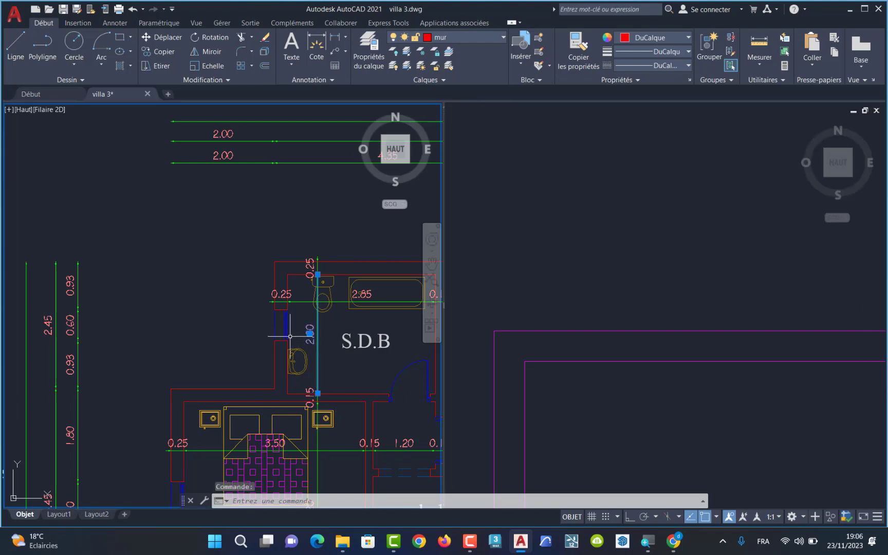
key(Escape)
key(Escape)
scroll(312, 341, up, 5)
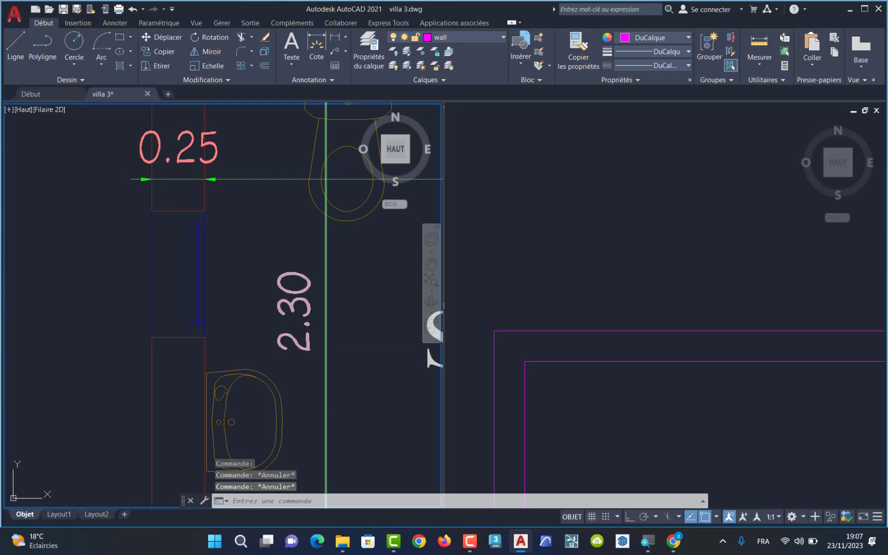
key(Escape)
scroll(307, 339, down, 6)
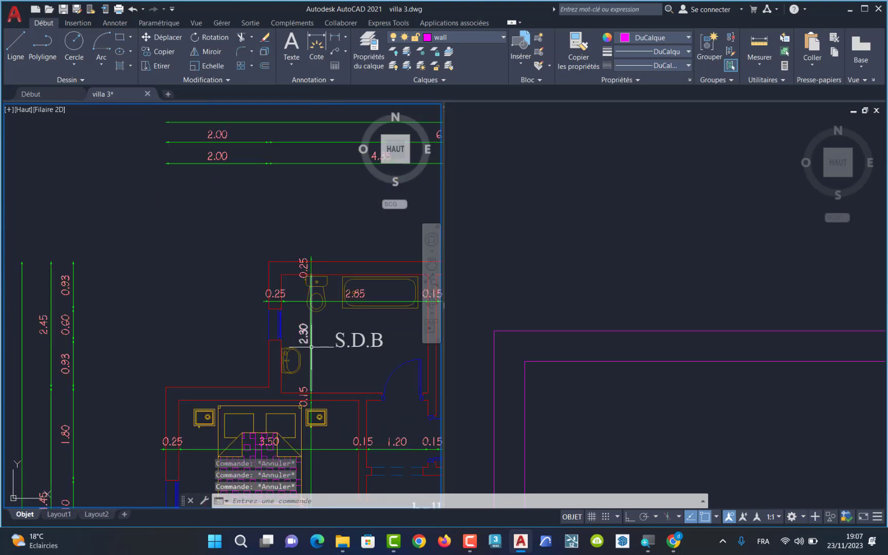
Erase the 2.30 vertical and 2.85 horizontal dimensions inside the bathroom (S.D.B) of the original plan
click(311, 345)
key(Delete)
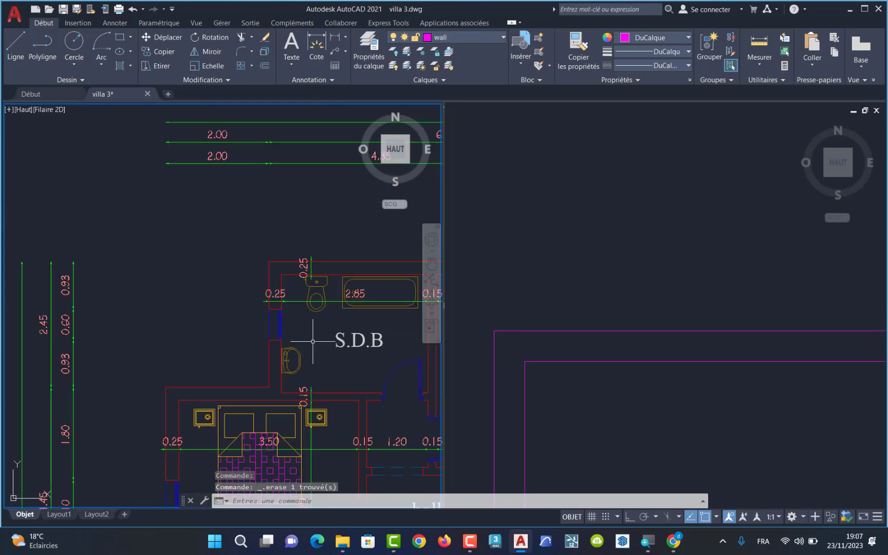
click(328, 300)
key(Delete)
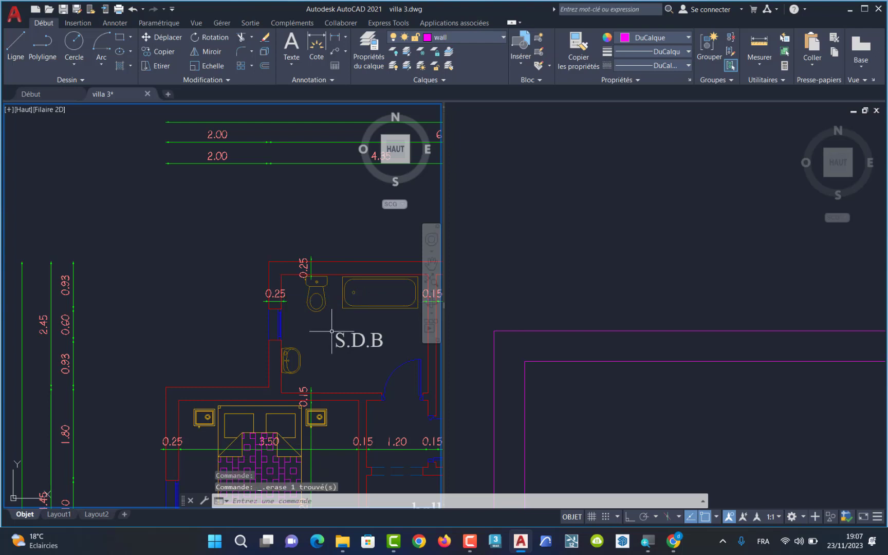
Measure the distance along the bathroom's left inner wall, from its upper inner corner to its lower inner corner
click(760, 61)
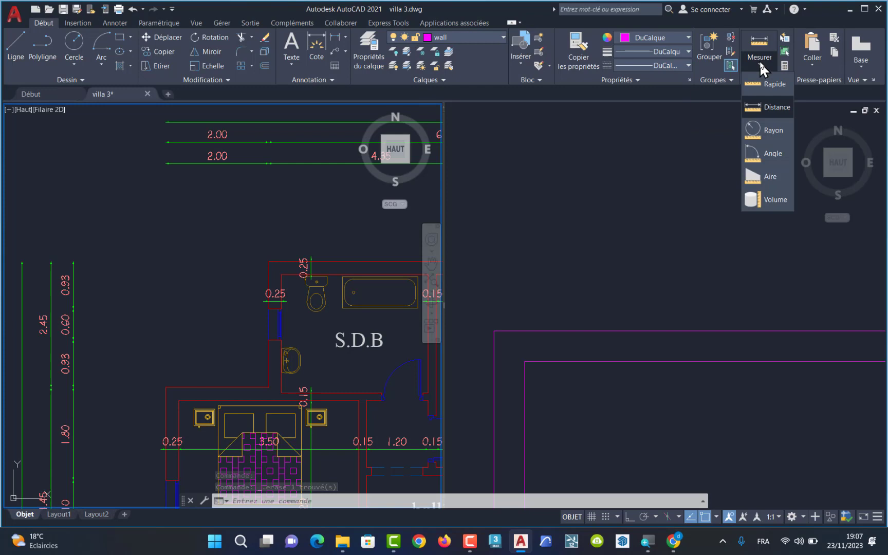
click(771, 108)
scroll(294, 326, up, 2)
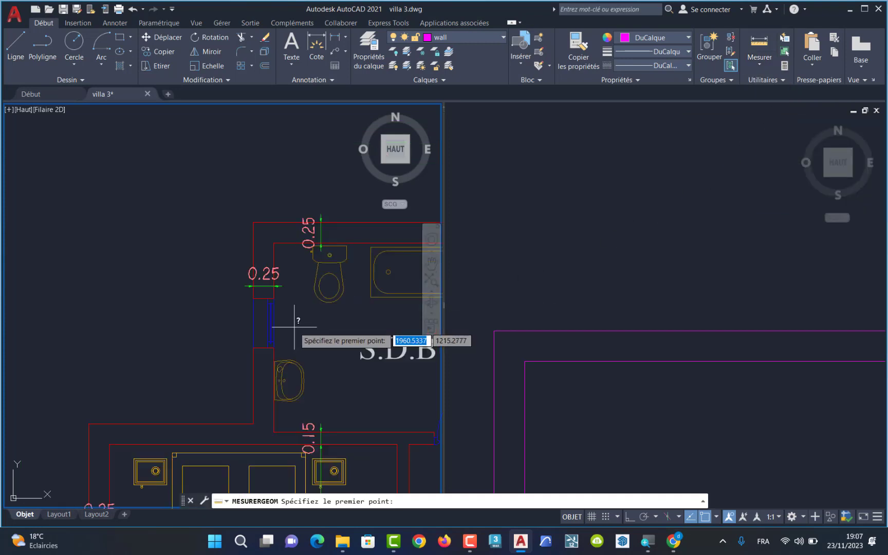
click(273, 243)
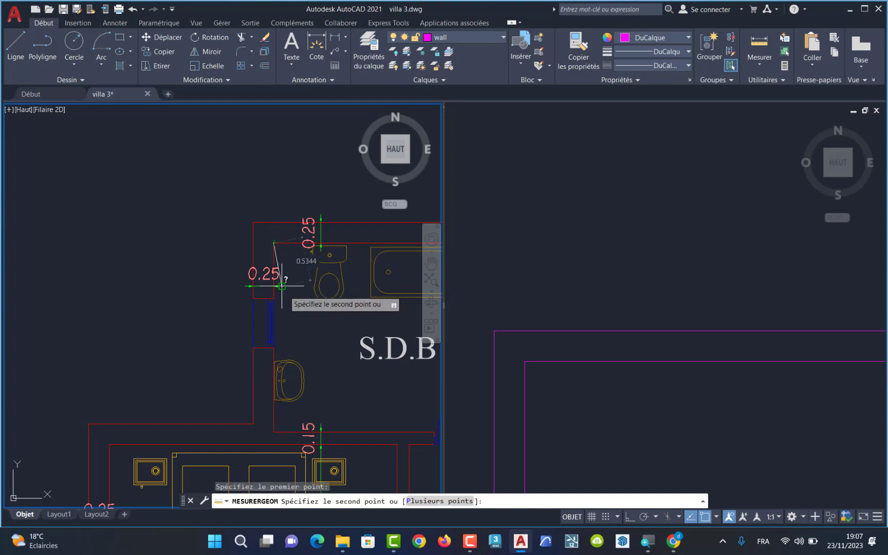
click(274, 430)
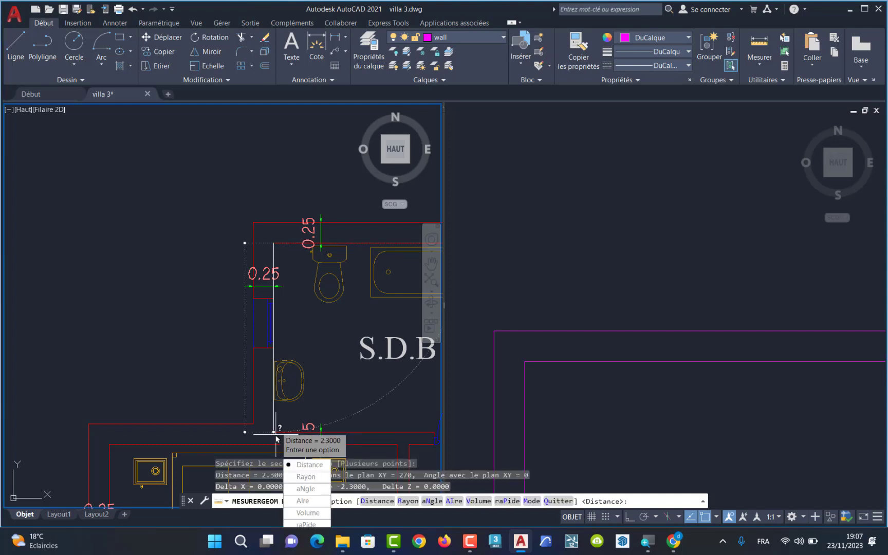
key(Escape)
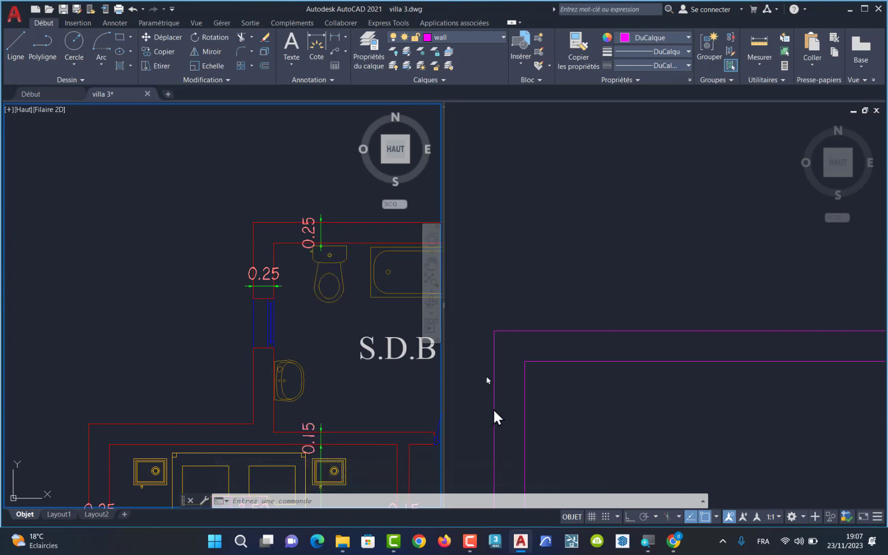
Offset the inner upper wall line of the new plan 230 units downward into the room
click(265, 67)
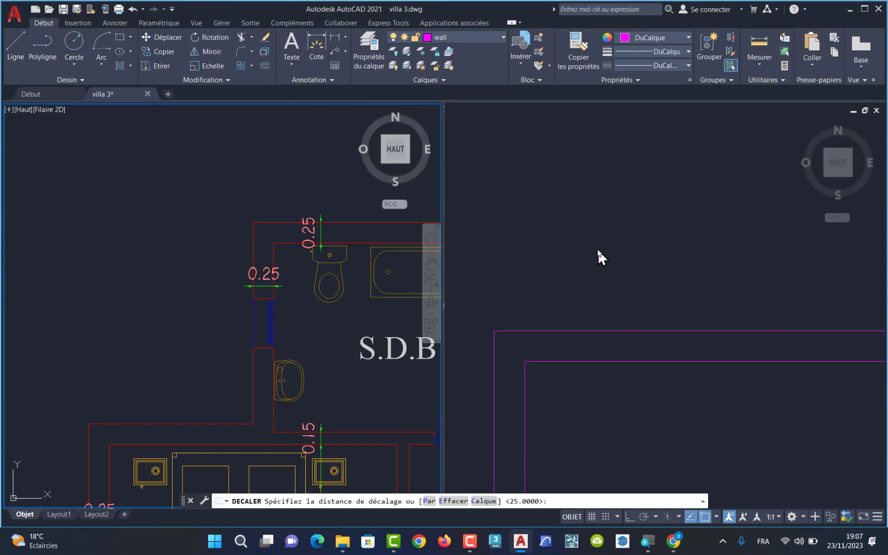
click(597, 249)
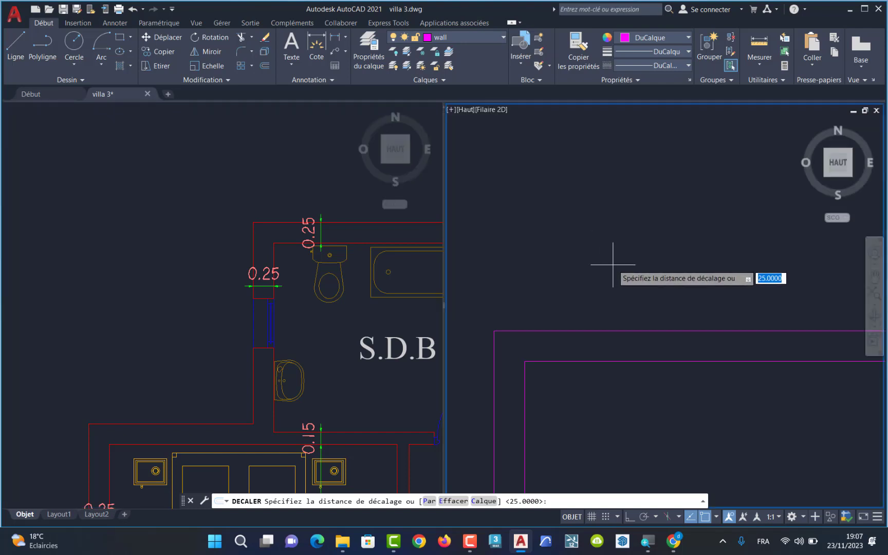
text(230)
key(Return)
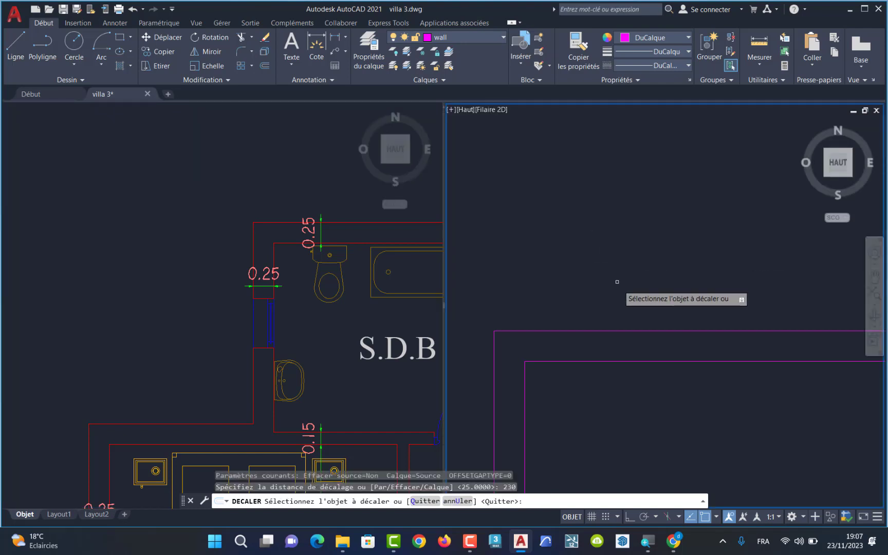
click(648, 361)
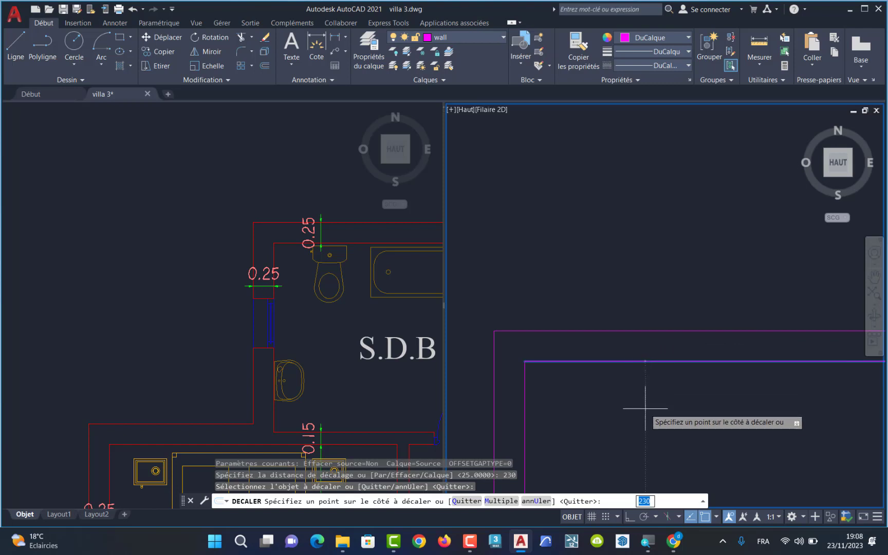
click(643, 434)
scroll(669, 441, down, 5)
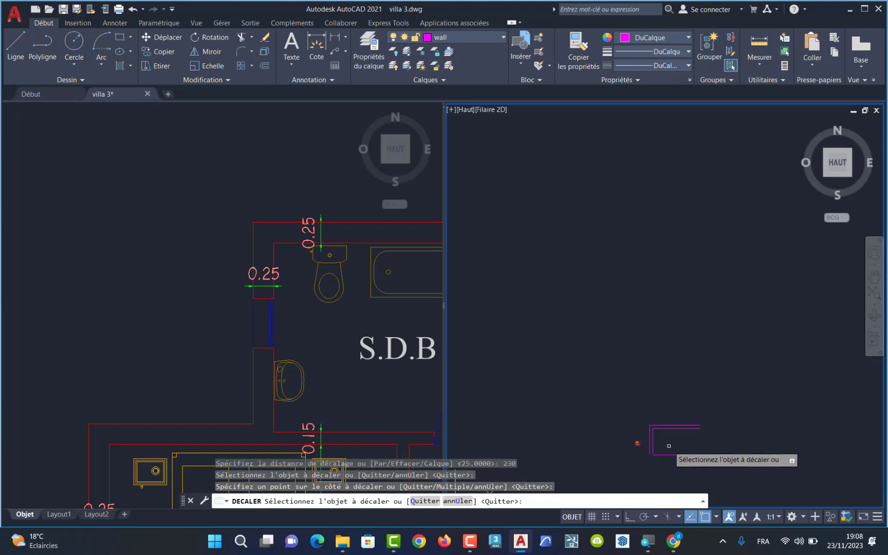
scroll(669, 446, up, 3)
scroll(662, 460, up, 2)
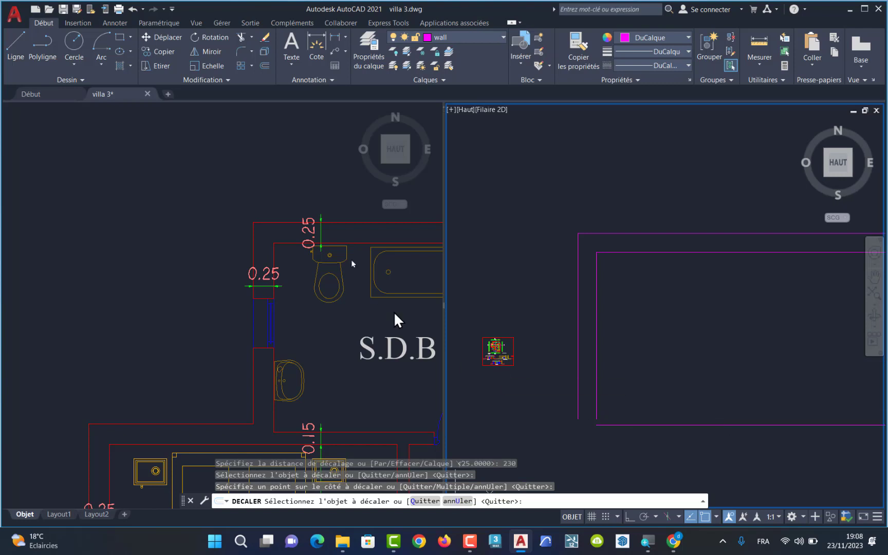
Join the inner left wall line and the lower offset line into a corner with Fillet
click(250, 53)
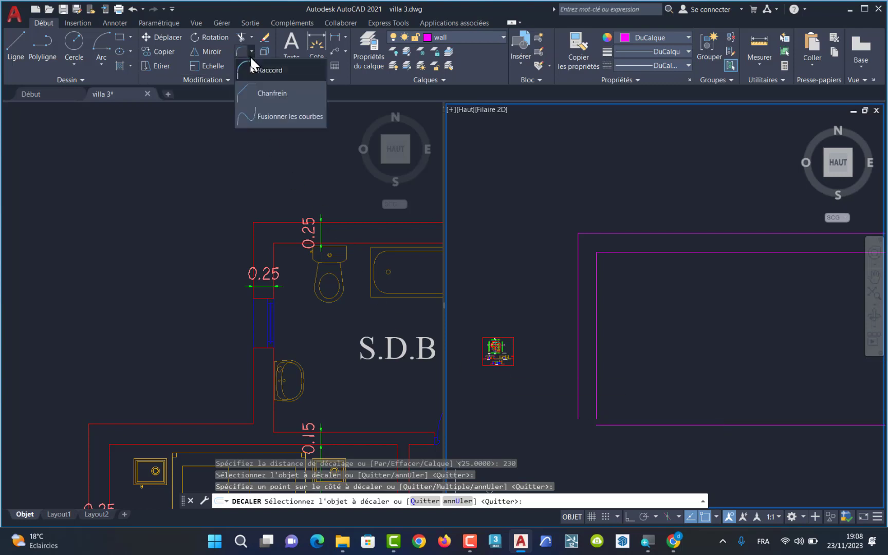
click(256, 70)
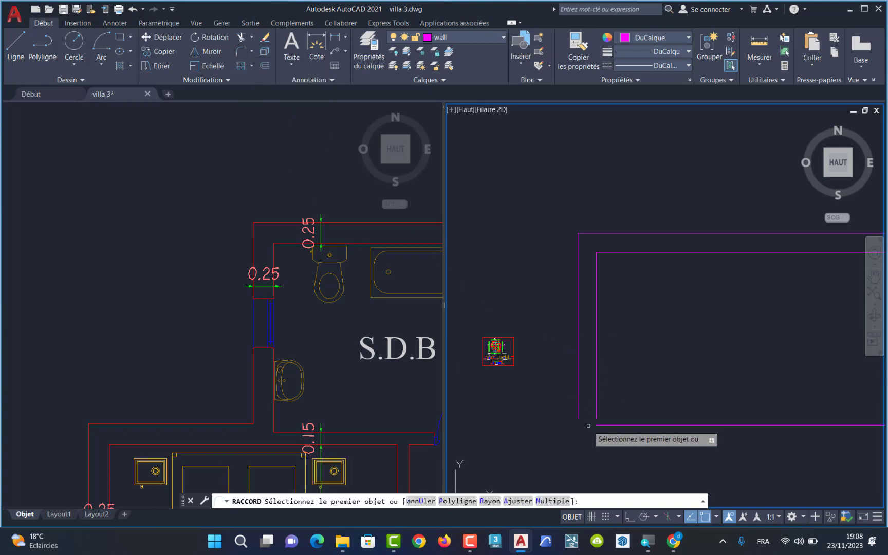
scroll(589, 425, up, 4)
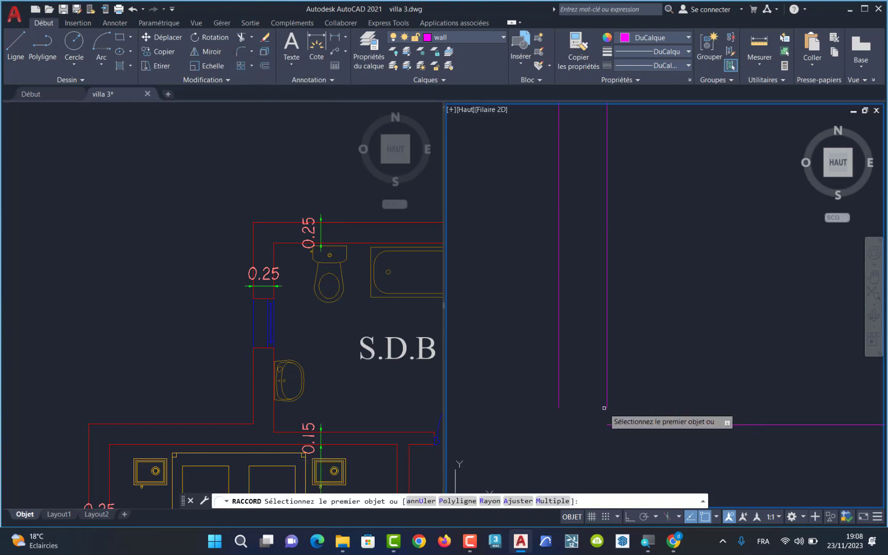
click(608, 405)
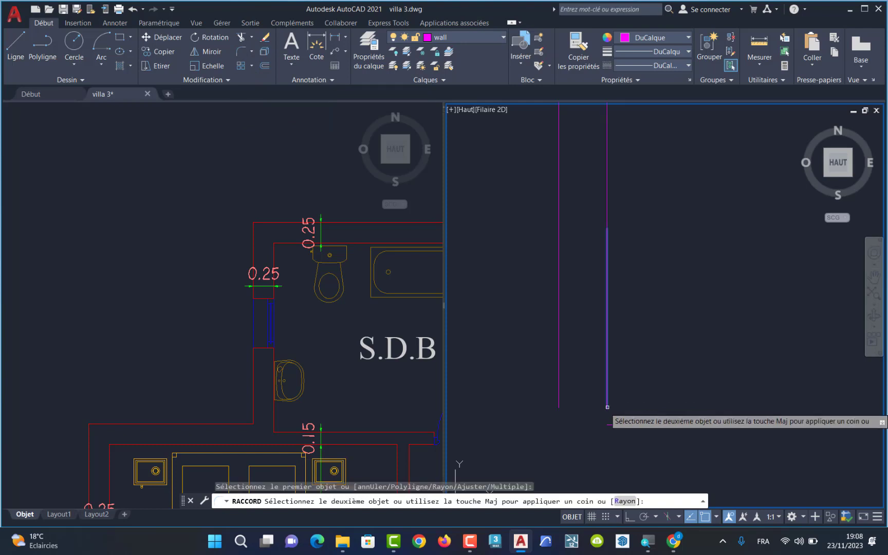
click(610, 425)
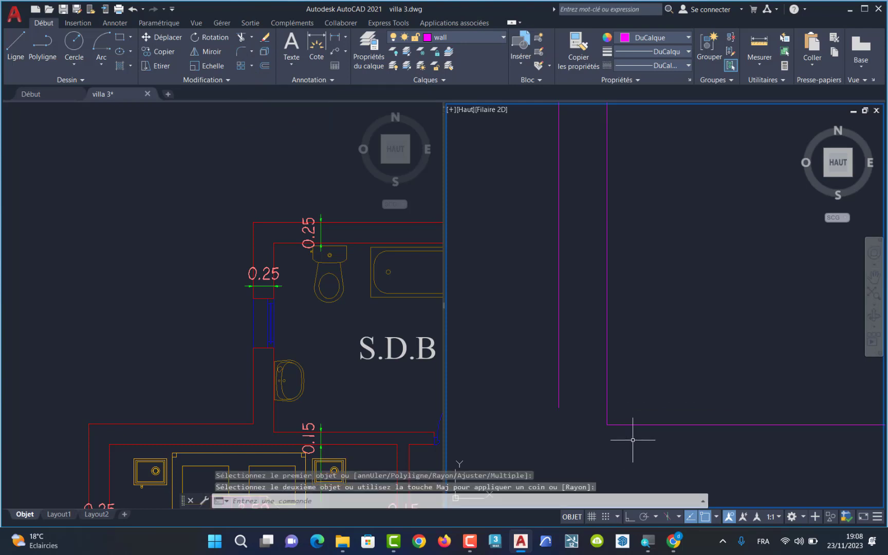
scroll(630, 429, down, 5)
scroll(644, 414, down, 2)
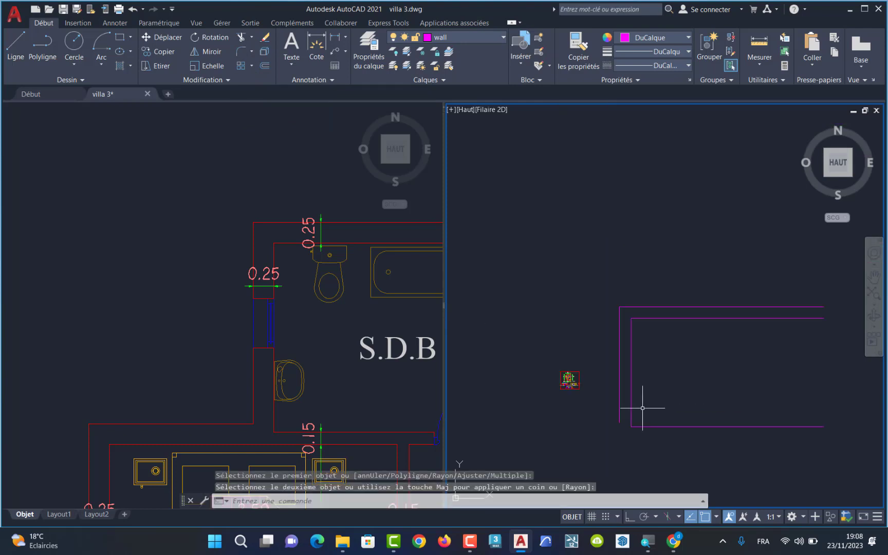
Draw a 200-unit horizontal line leftward from the lower end of the new plan's outer left wall, with ortho mode on
click(229, 352)
scroll(198, 363, down, 4)
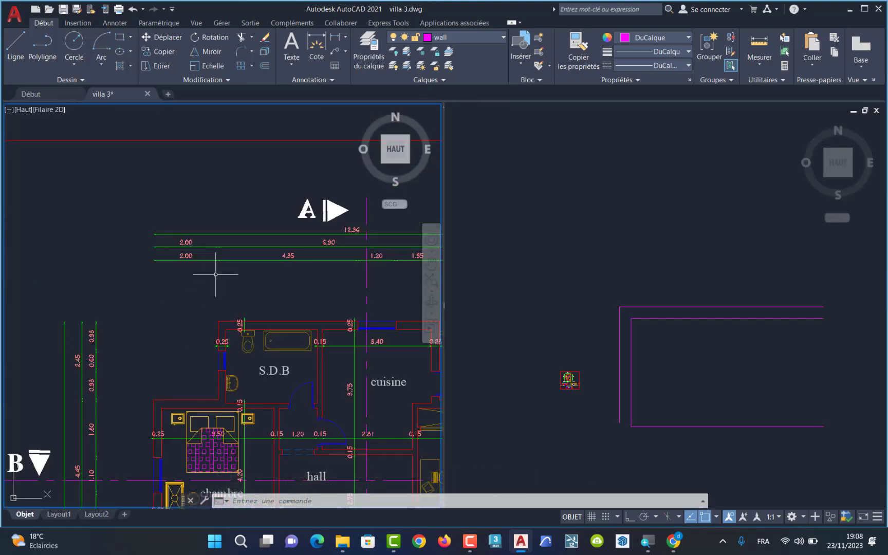
scroll(208, 256, up, 2)
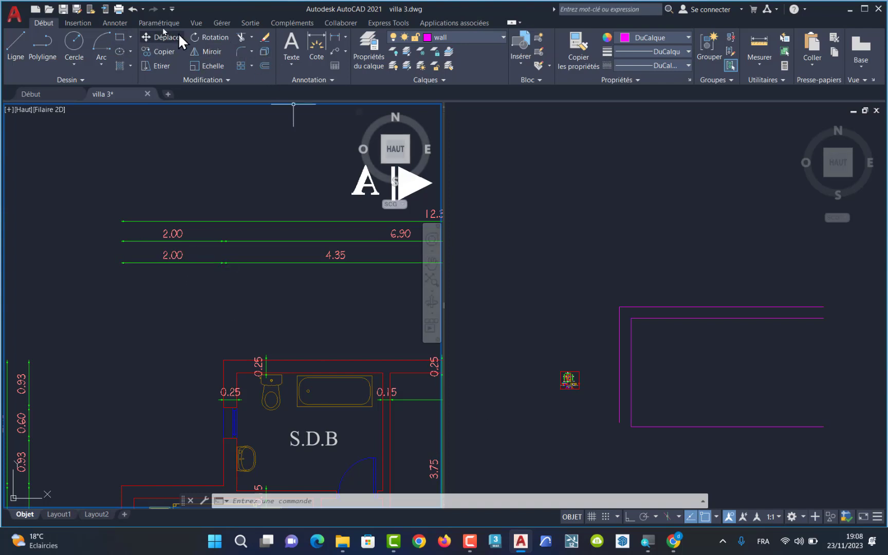
click(16, 44)
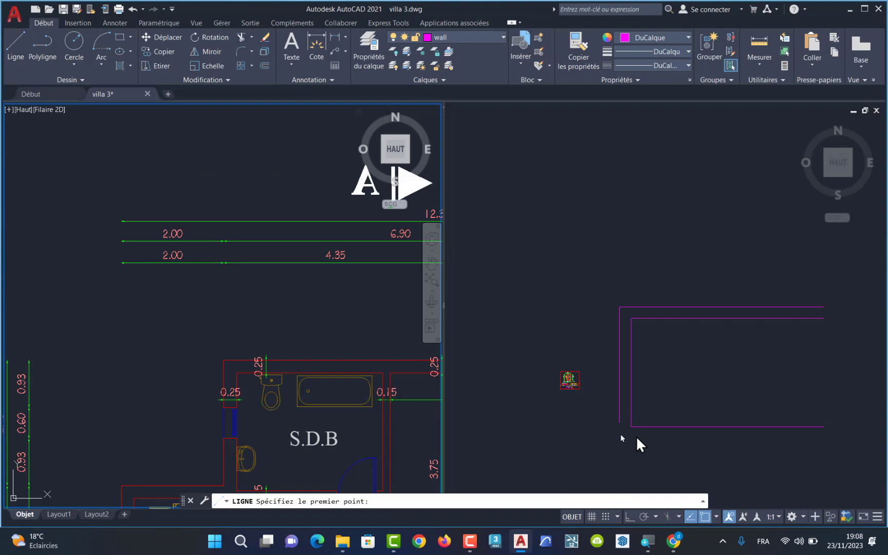
click(594, 425)
click(620, 423)
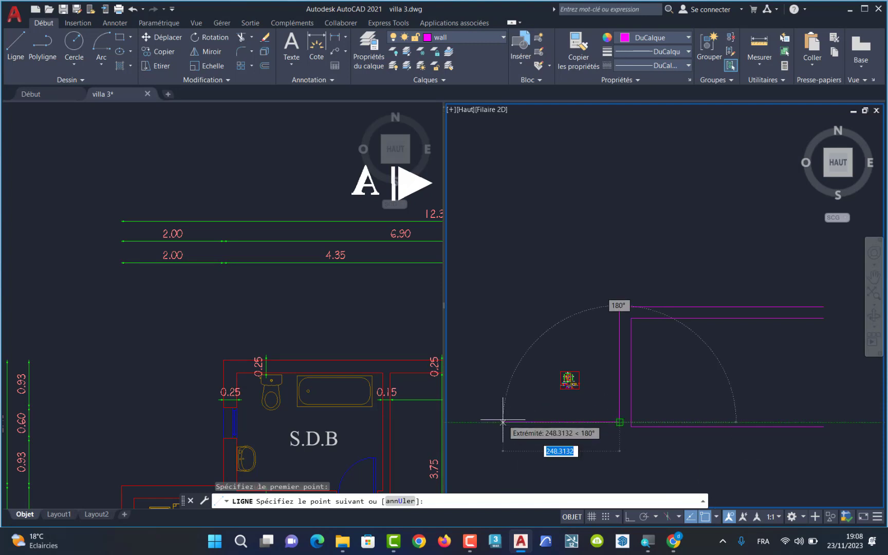
click(629, 515)
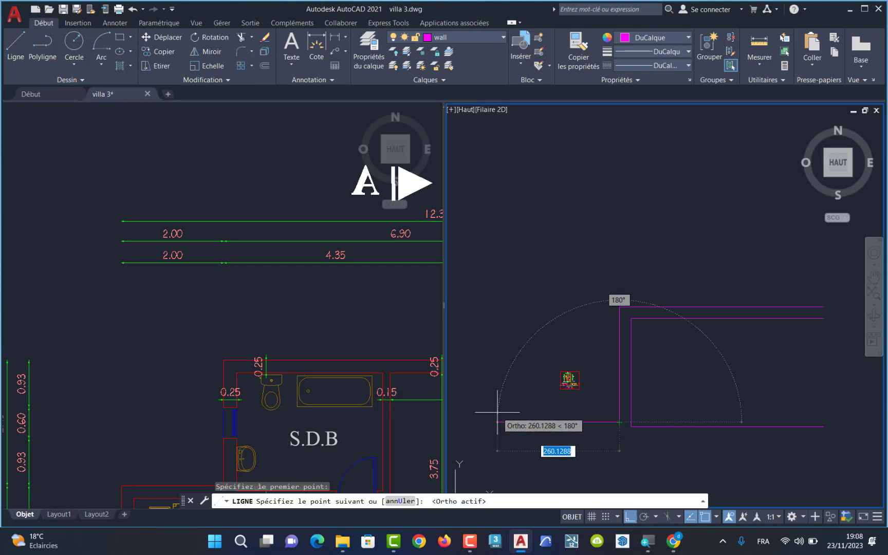
text(200)
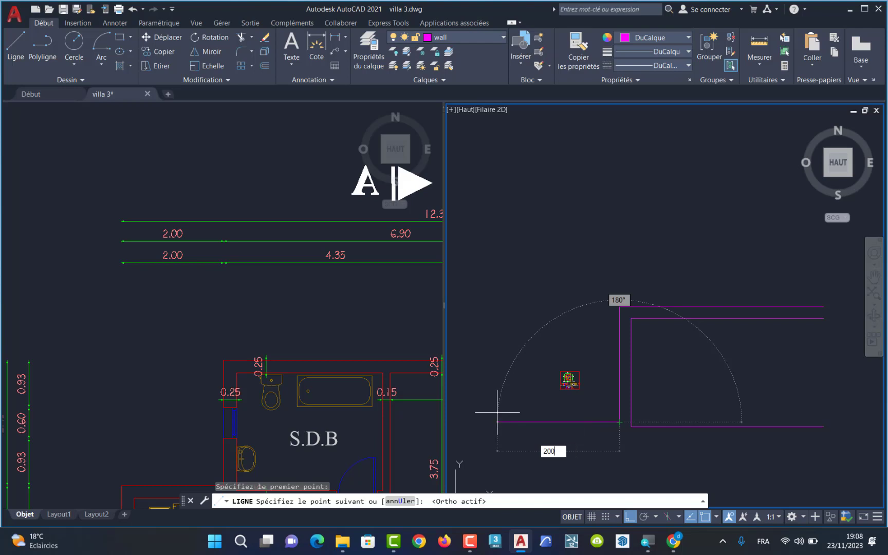
key(Return)
key(Return)
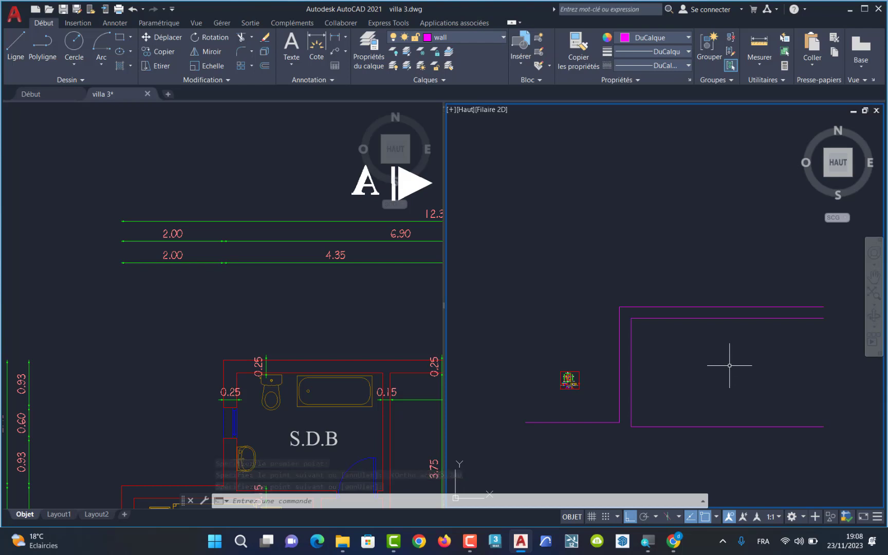
Examine the bathroom and its surrounding walls in the original plan
click(331, 458)
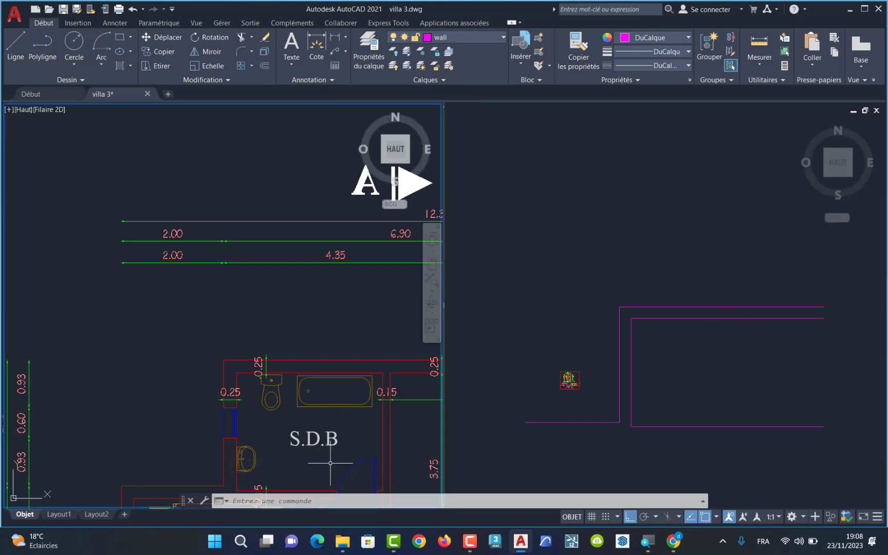
scroll(329, 465, down, 5)
scroll(334, 473, up, 5)
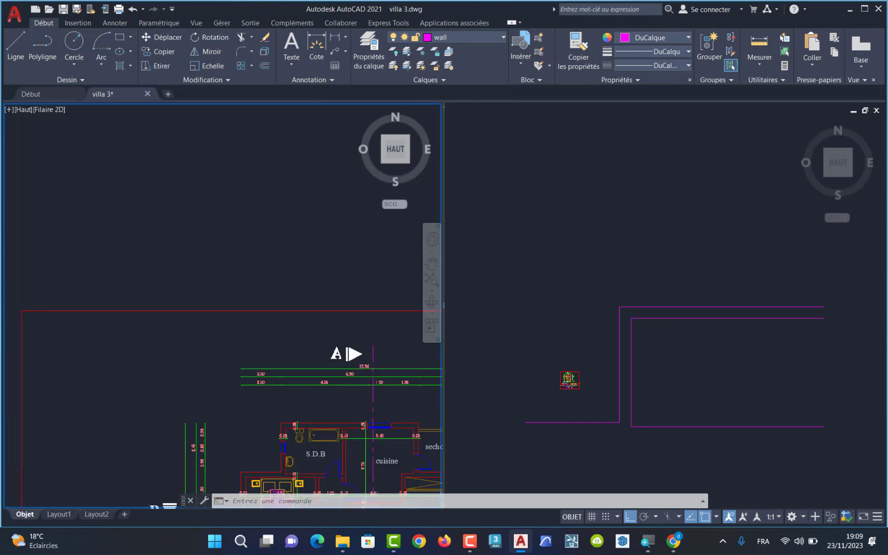
scroll(338, 479, down, 5)
scroll(338, 479, down, 2)
scroll(336, 475, up, 6)
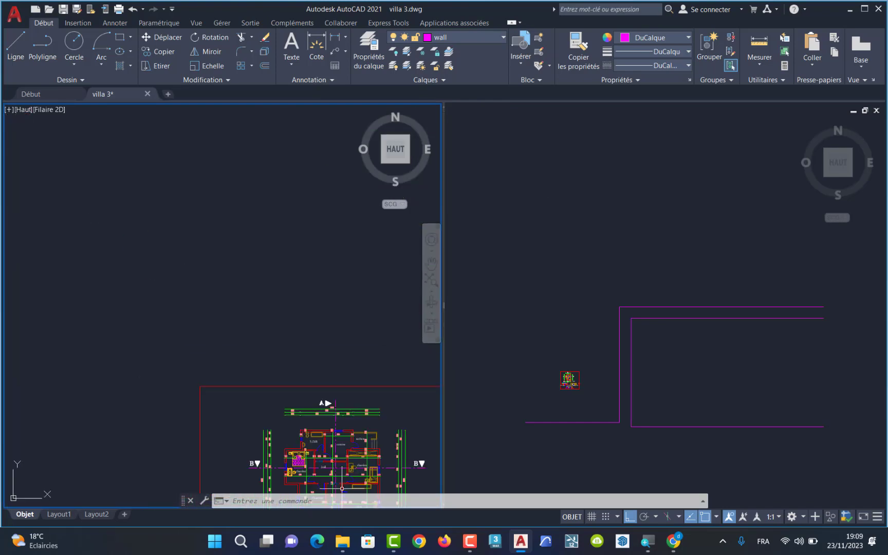
scroll(271, 380, up, 5)
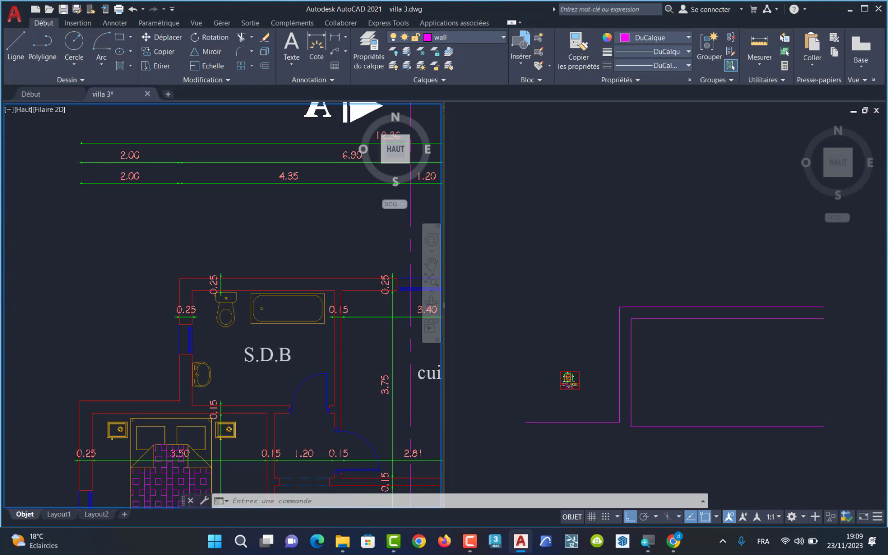
scroll(271, 388, up, 2)
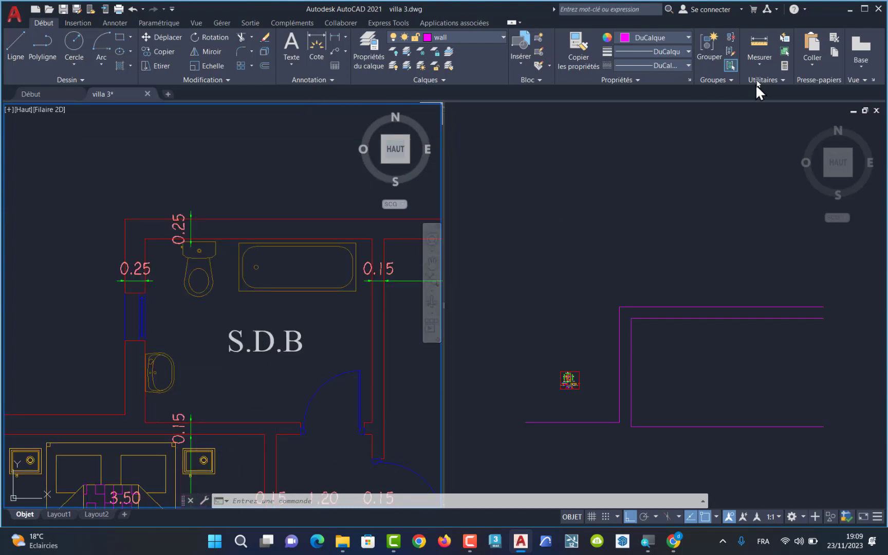
Measure the original plan's lower bathroom wall from the inner left corner to the door opening
click(760, 63)
click(771, 107)
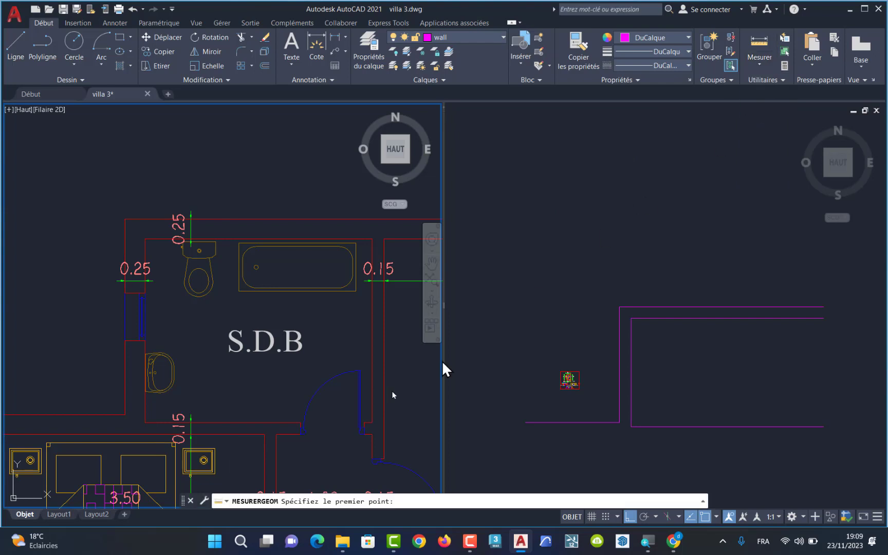
click(145, 423)
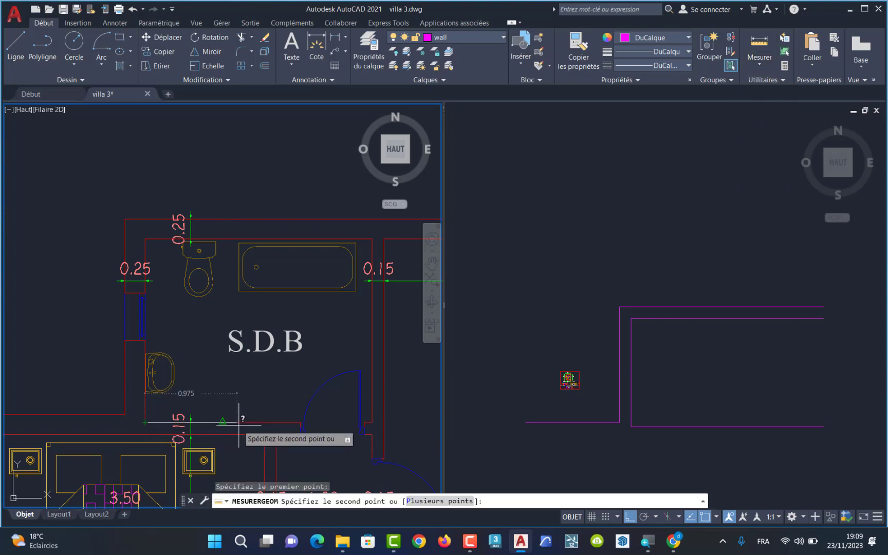
scroll(301, 423, up, 4)
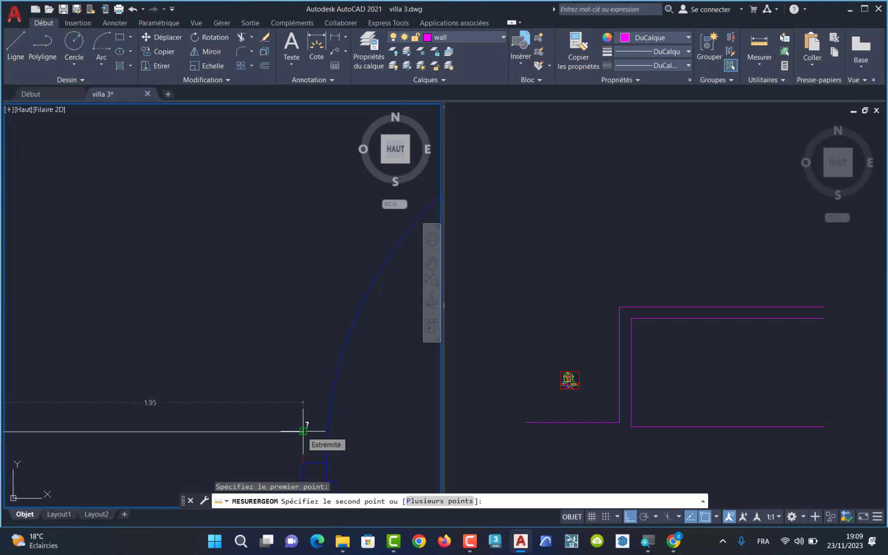
key(Escape)
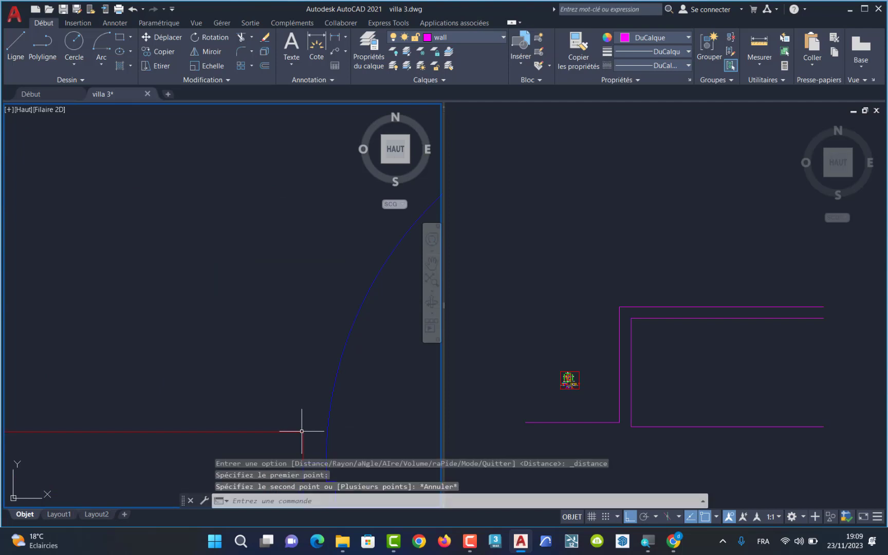
key(Escape)
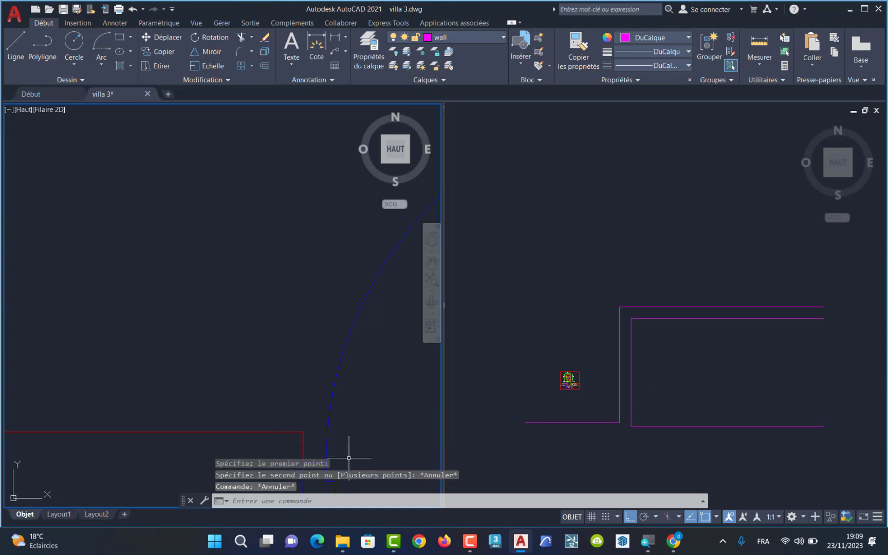
Offset the new plan's inner left wall line 195 units rightward into the room
scroll(360, 470, down, 5)
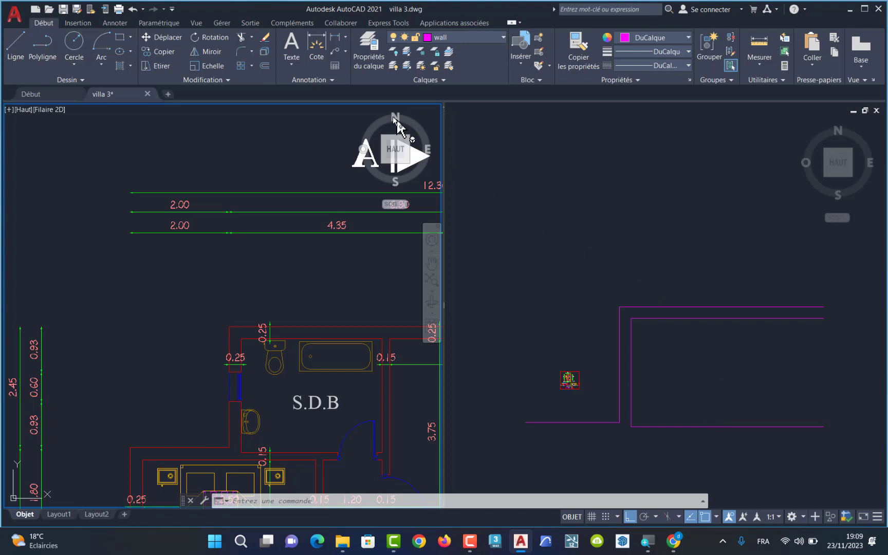
click(264, 66)
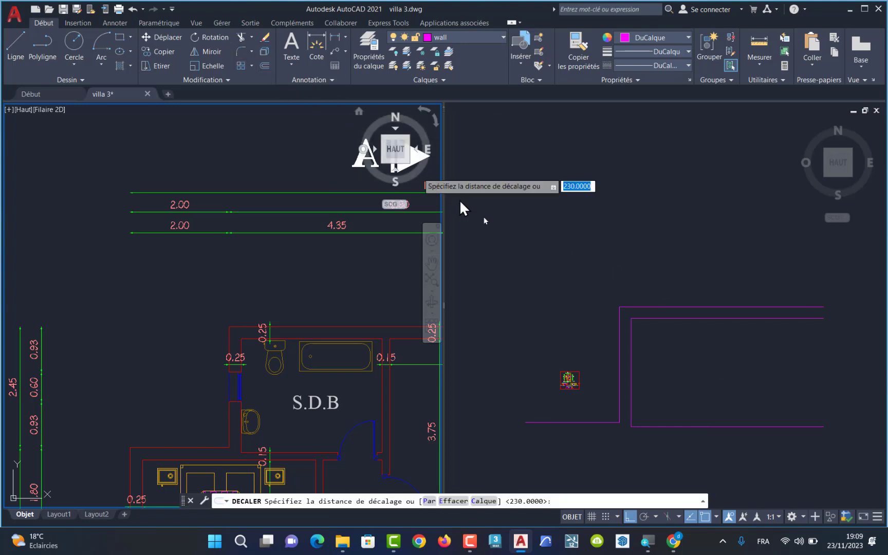
click(634, 235)
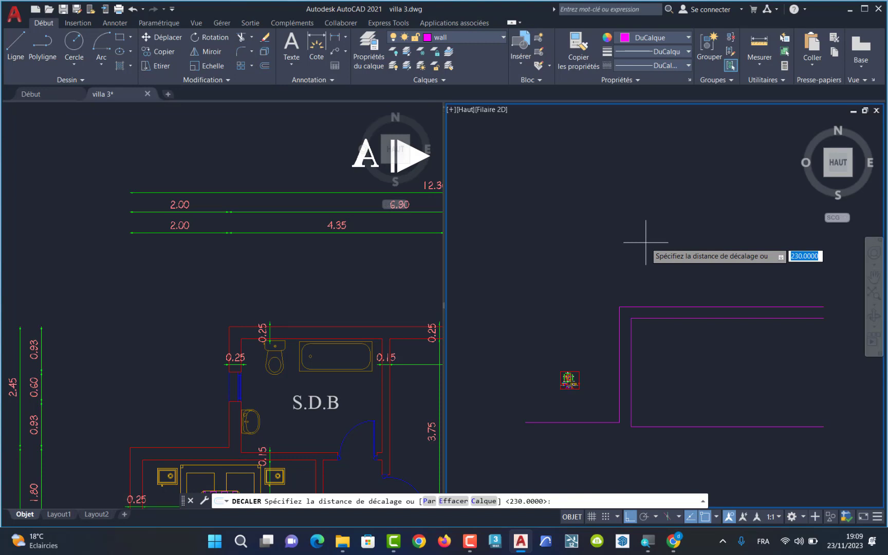
text(195)
key(Return)
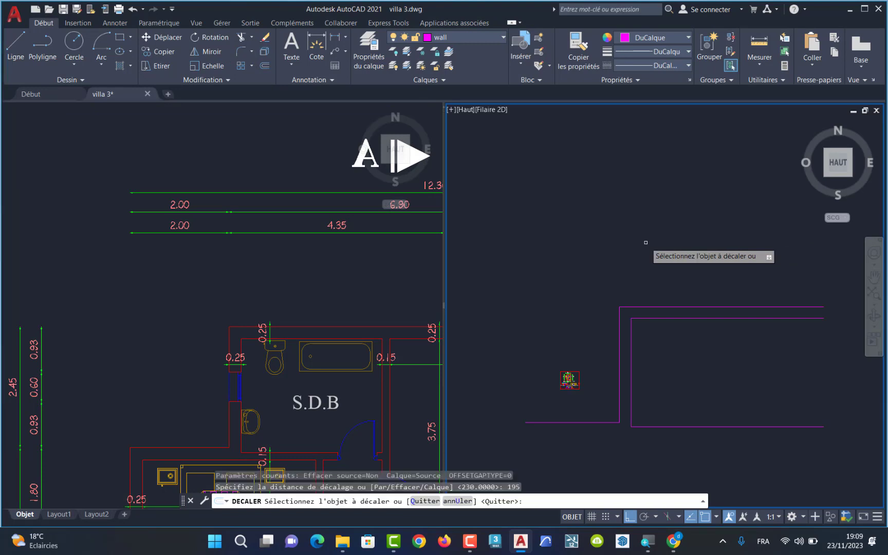
click(632, 385)
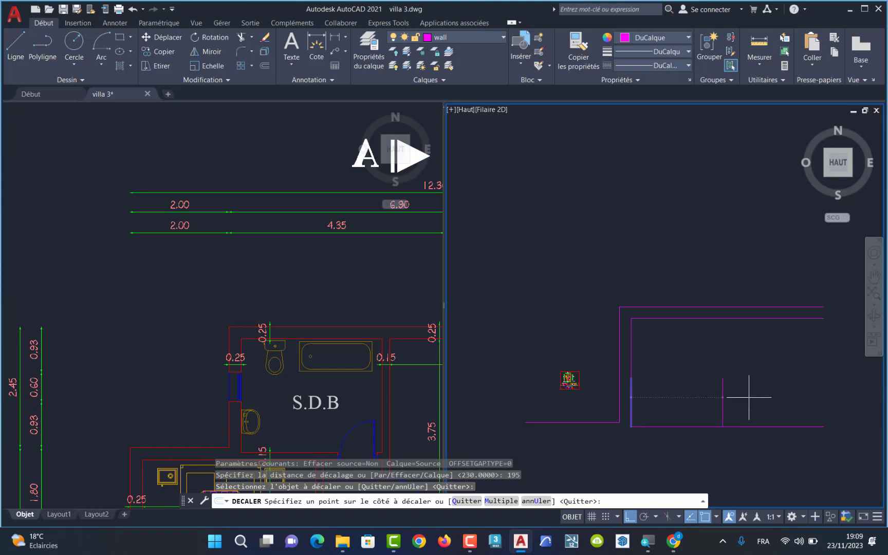
click(749, 397)
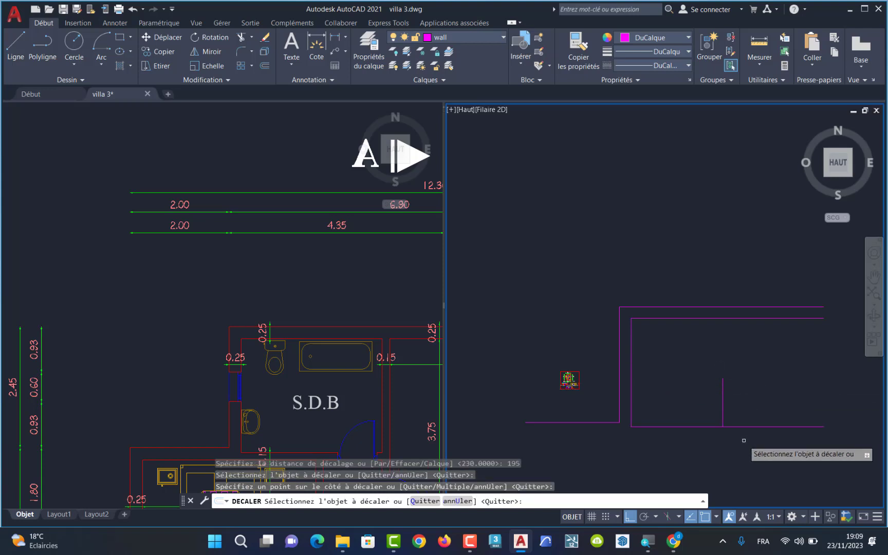
Stretch the offset vertical line's lower end down past the lower wall line
scroll(753, 435, up, 4)
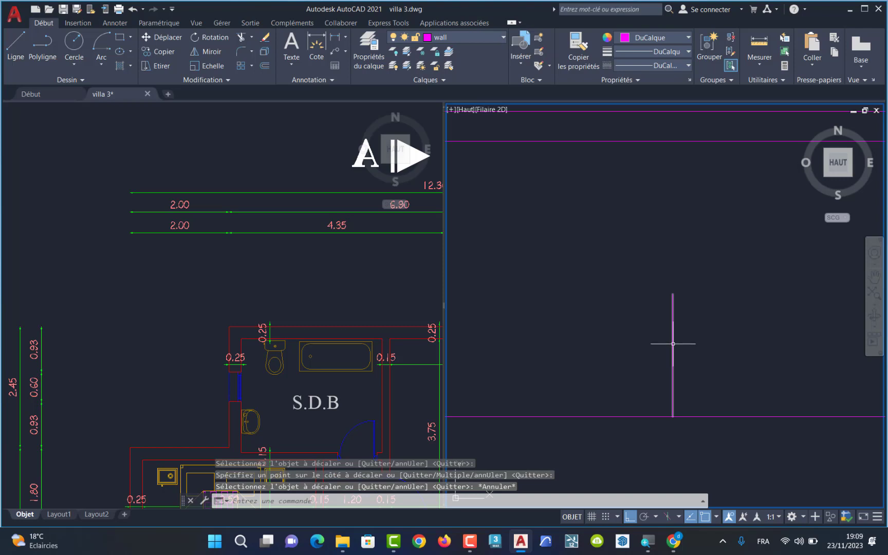
click(673, 344)
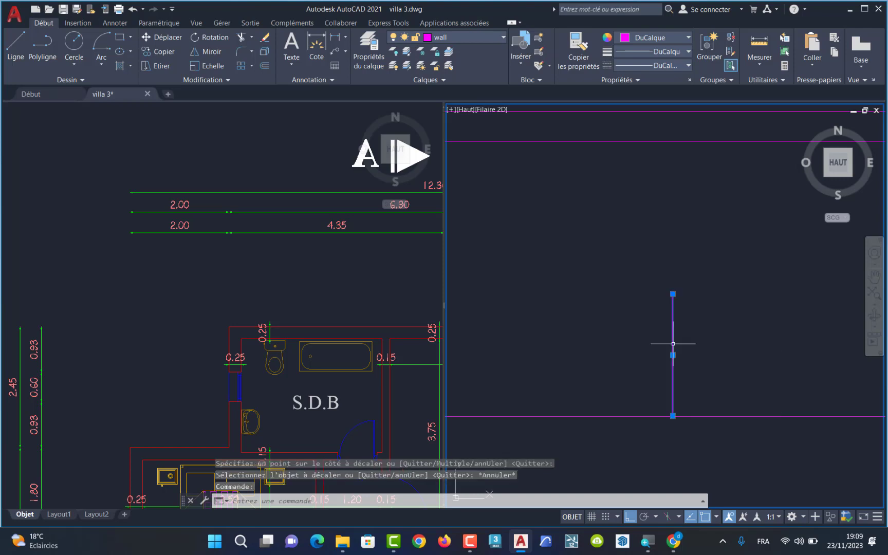
click(673, 416)
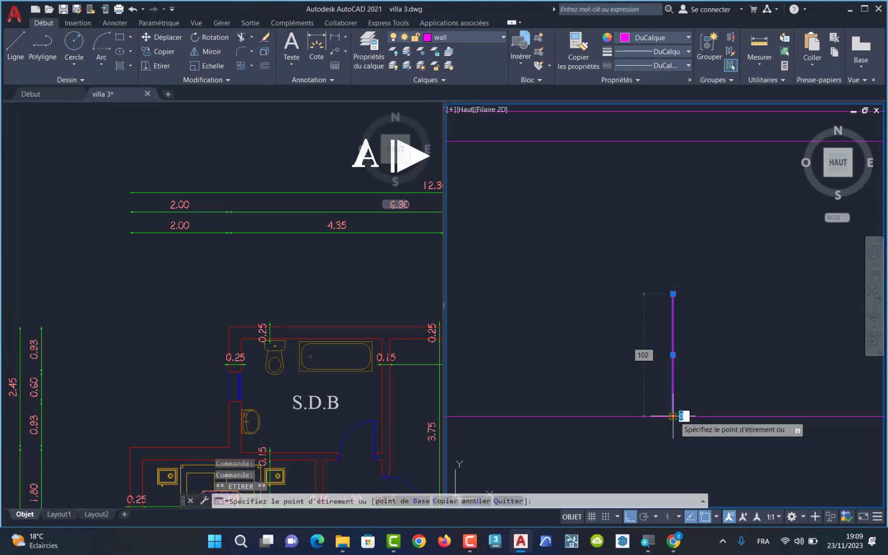
click(673, 457)
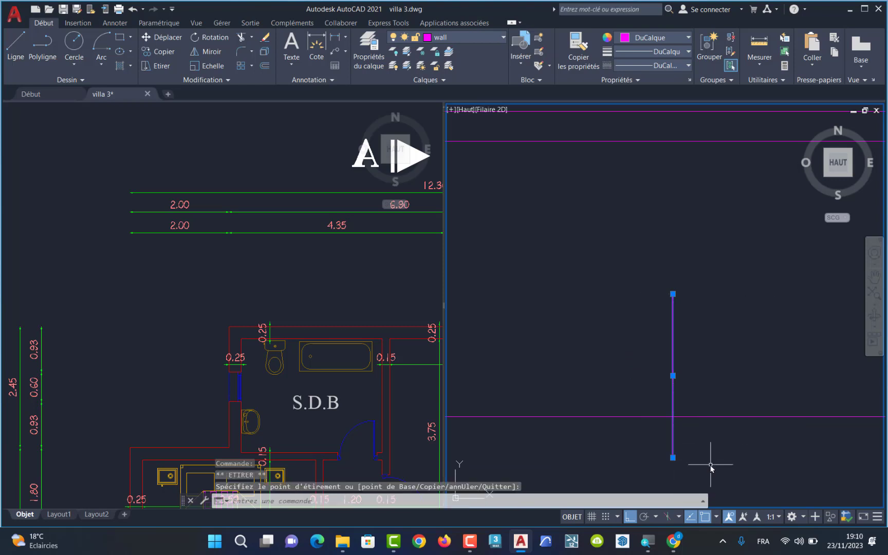
key(Escape)
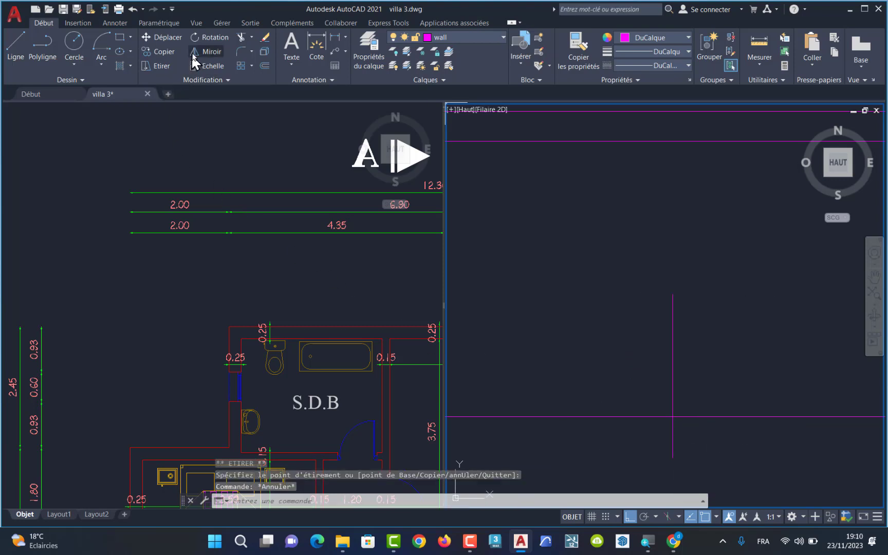
Trim the lower wall line to the right of the offset vertical line and trim away that vertical line
click(252, 37)
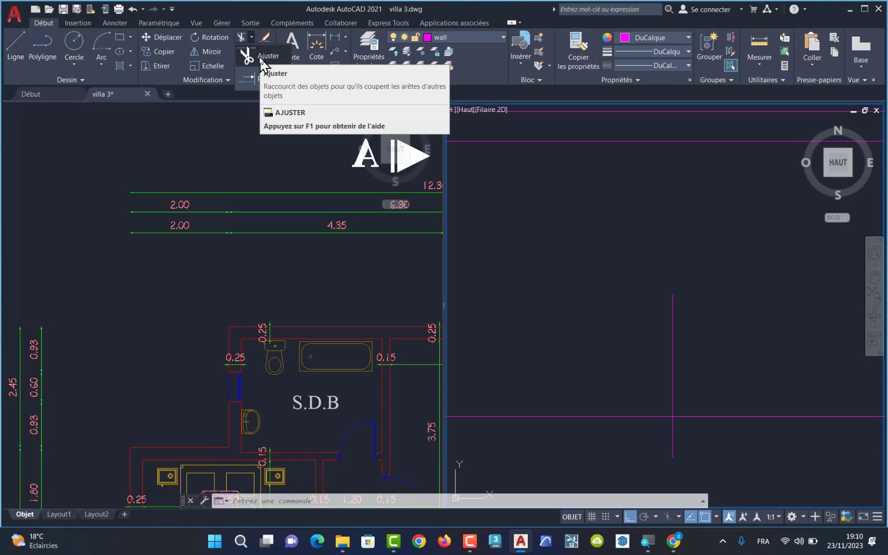
click(259, 57)
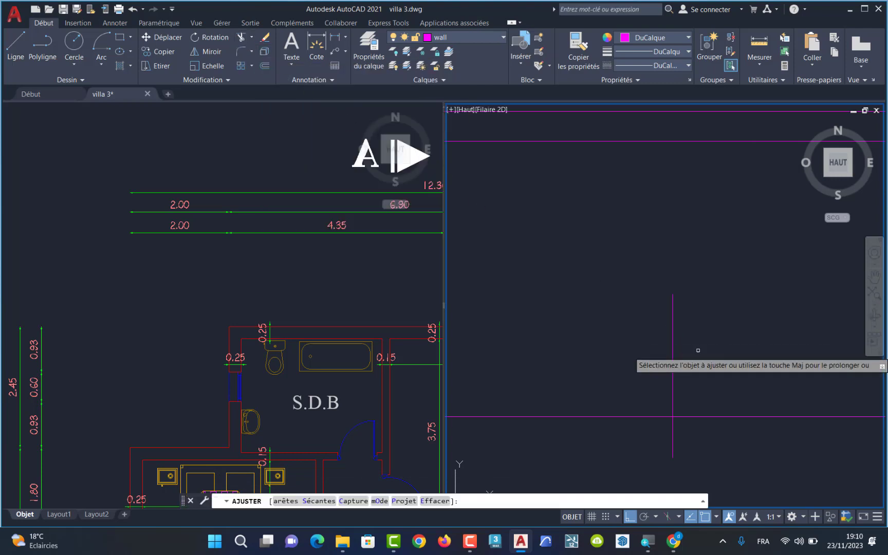
click(718, 416)
click(673, 392)
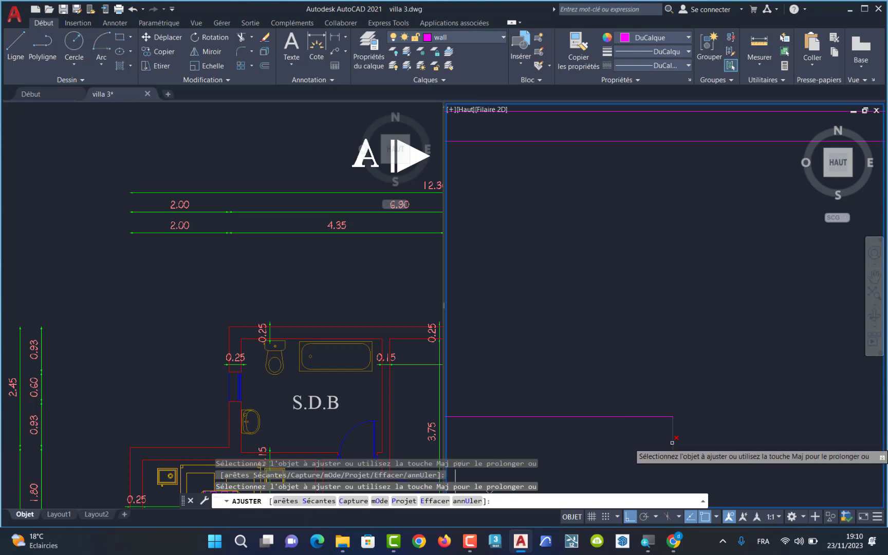
Measure the trimmed lower wall line in the new plan from its left corner to its right end
scroll(672, 443, down, 3)
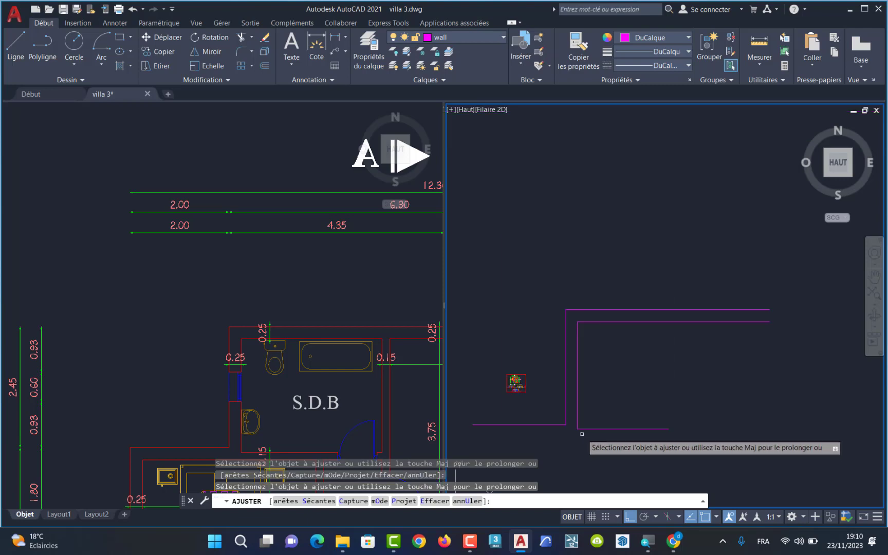
click(759, 60)
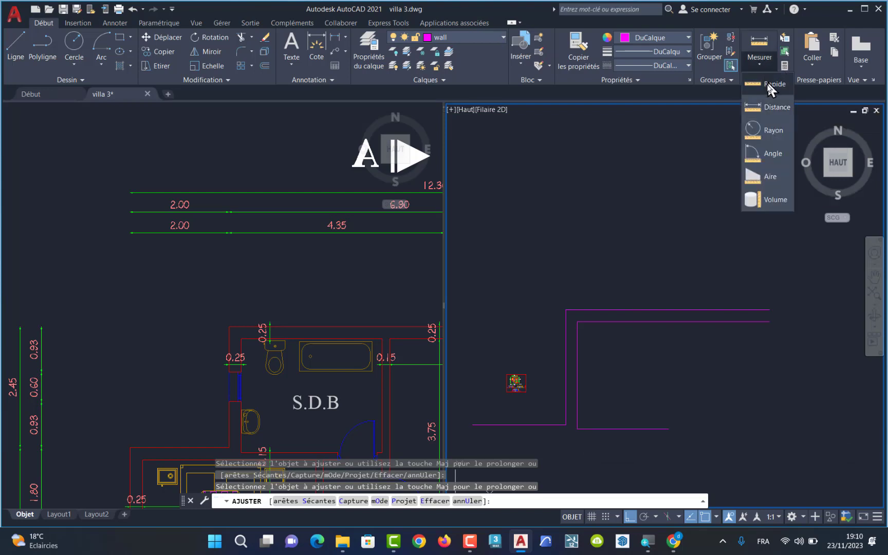
click(766, 106)
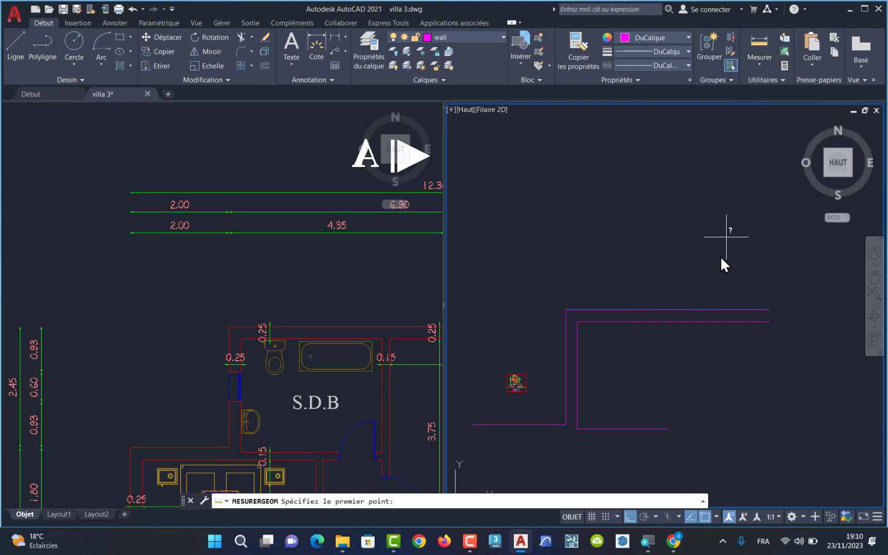
click(576, 425)
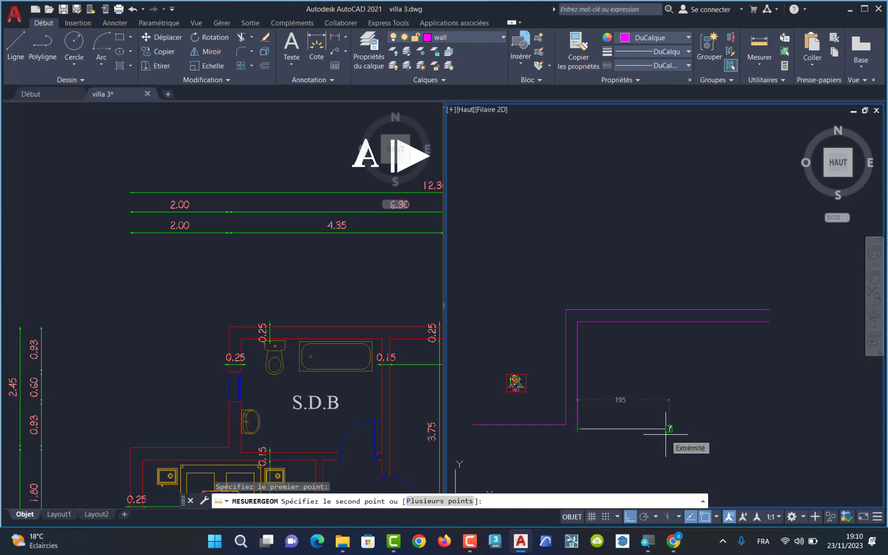
key(Escape)
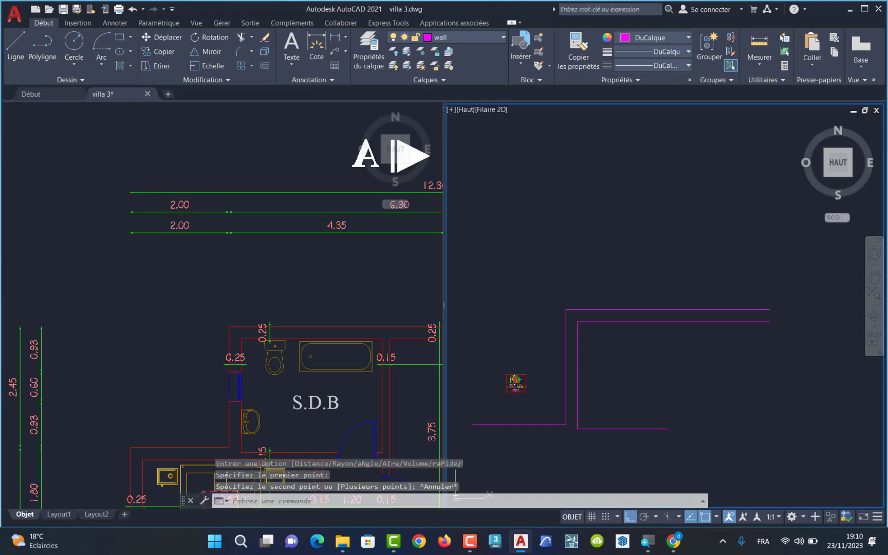
Check the lower bathroom wall's thickness in the original plan and offset the new plan's lower wall line 15 units downward
scroll(291, 452, down, 4)
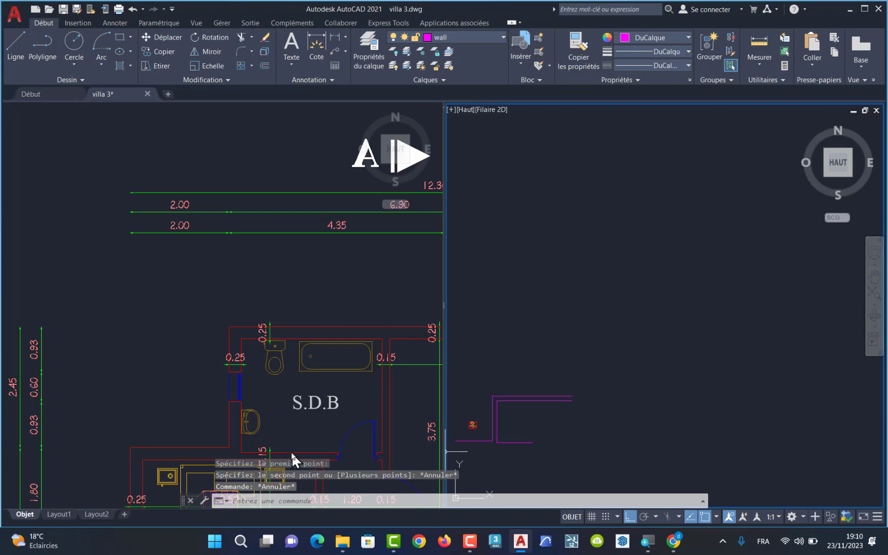
click(307, 432)
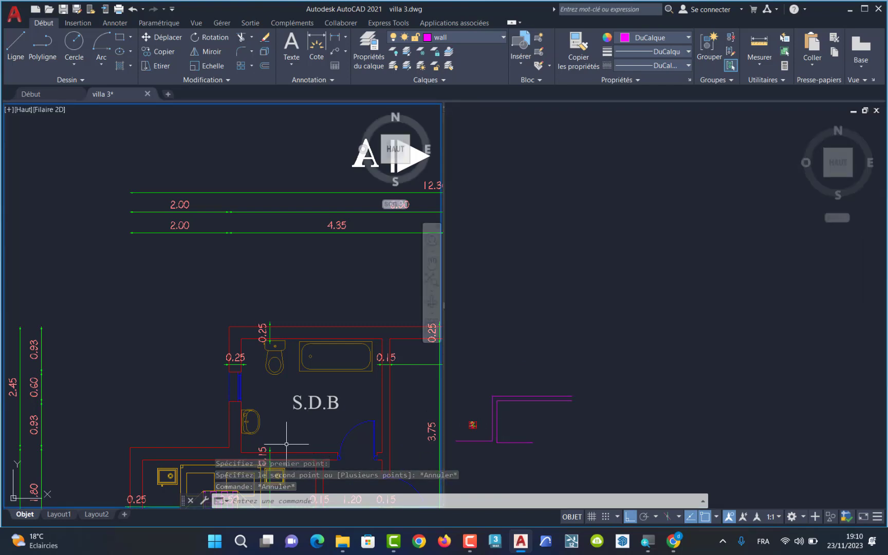
scroll(285, 440, down, 6)
scroll(288, 455, up, 6)
scroll(288, 454, up, 6)
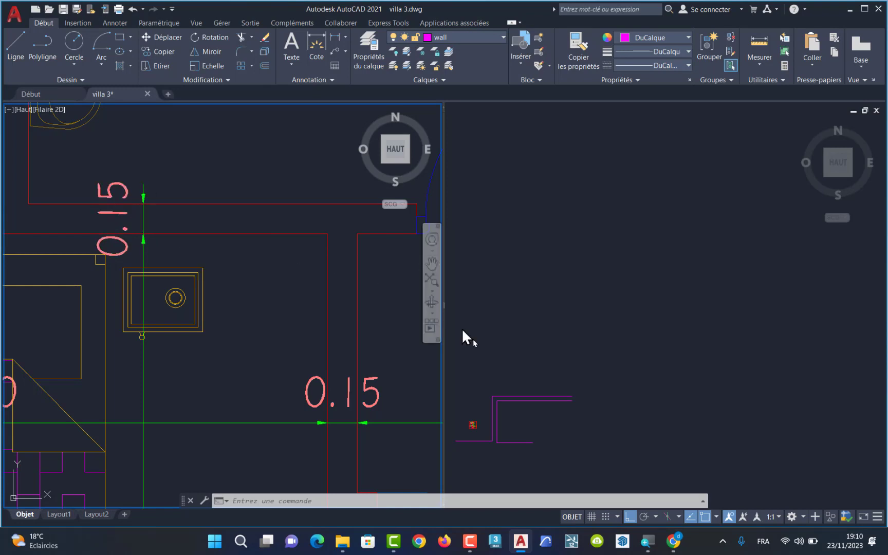
click(511, 452)
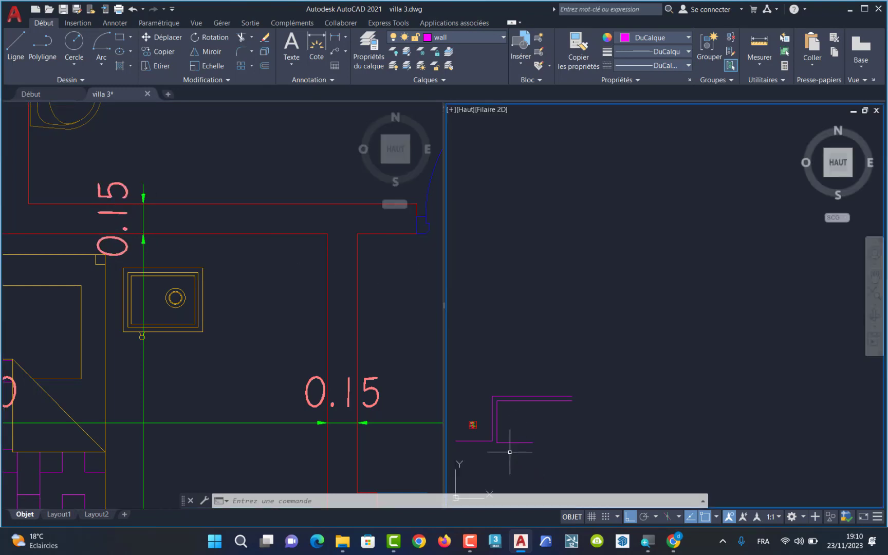
scroll(509, 447, up, 6)
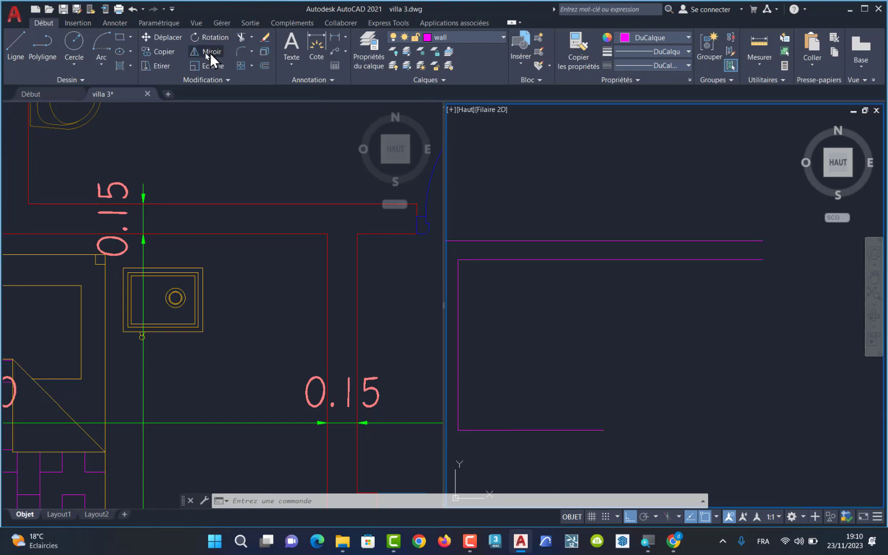
click(260, 62)
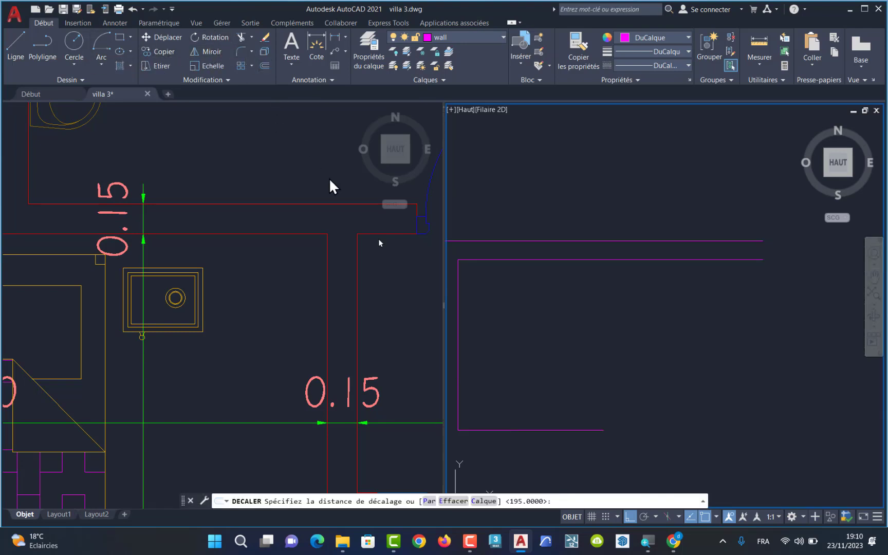
text(15)
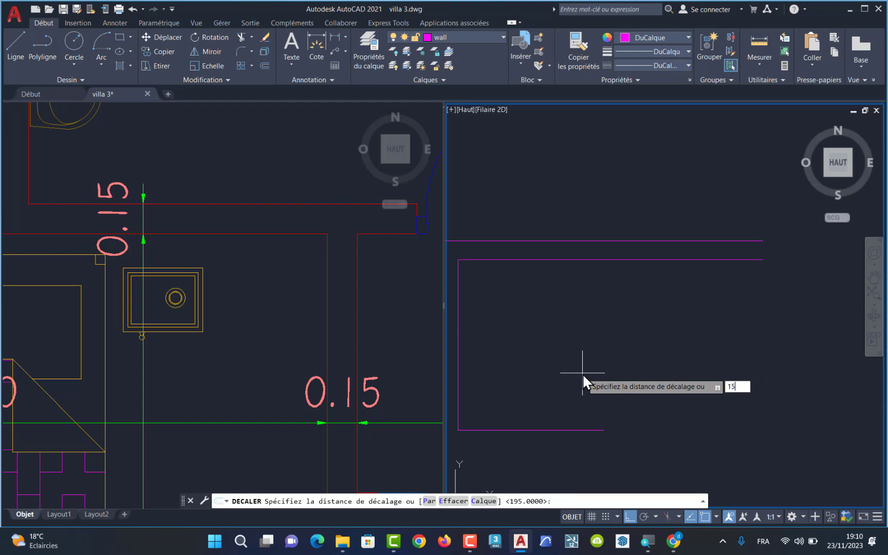
key(Return)
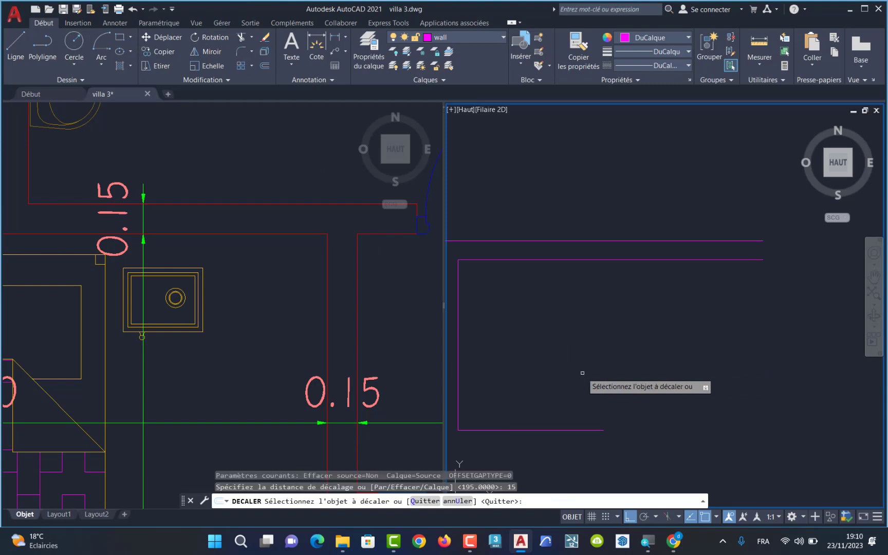
click(527, 431)
click(526, 451)
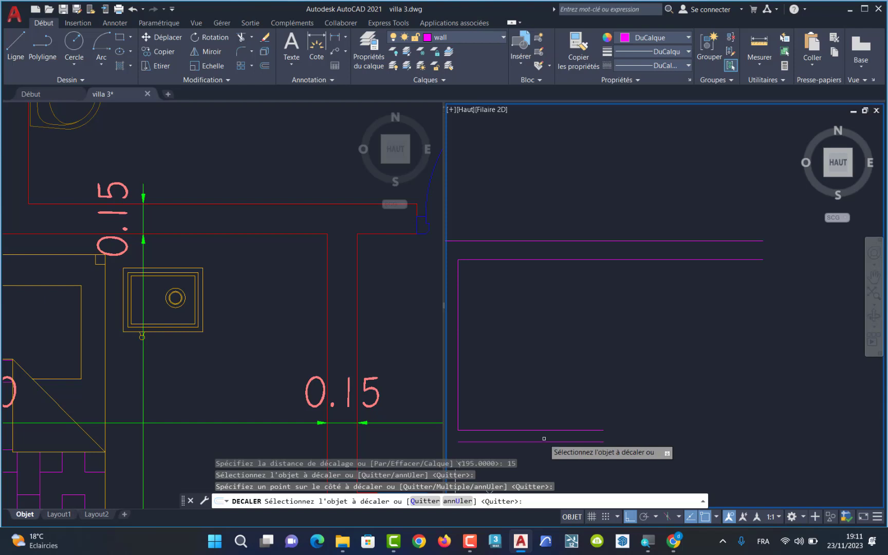
Draw a vertical line closing the right end of the bathroom's double lower wall in the new plan
click(13, 55)
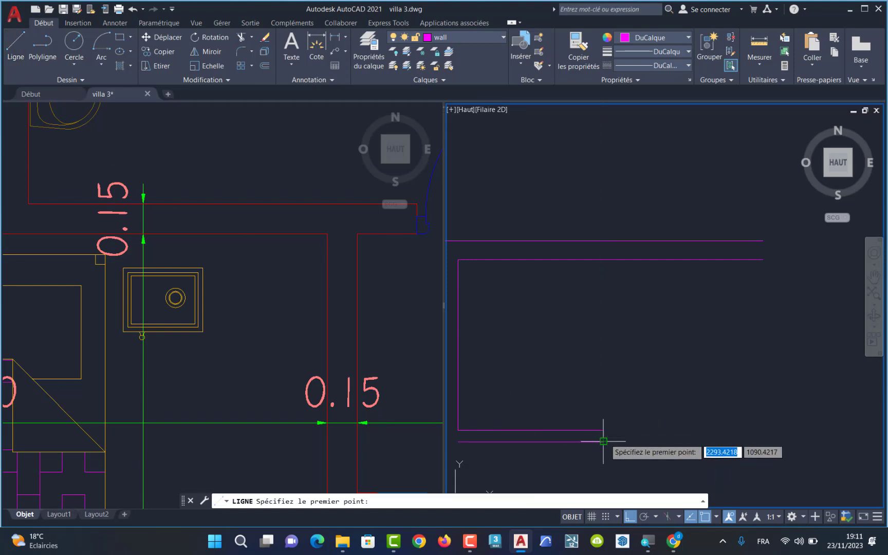
scroll(603, 429, up, 4)
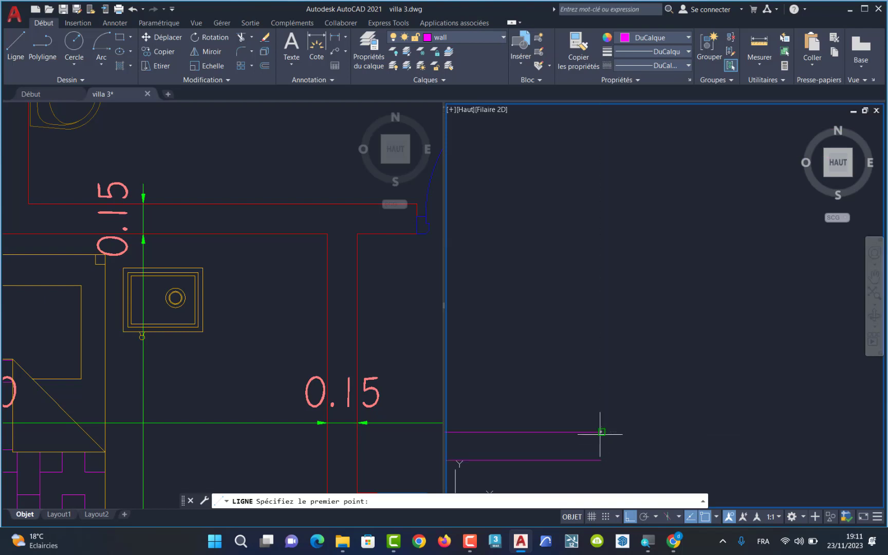
click(601, 434)
click(601, 460)
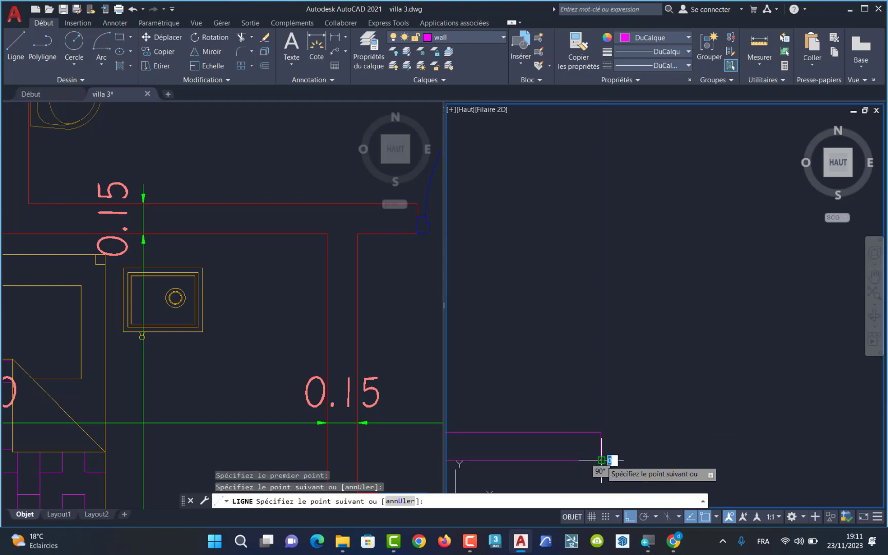
key(Return)
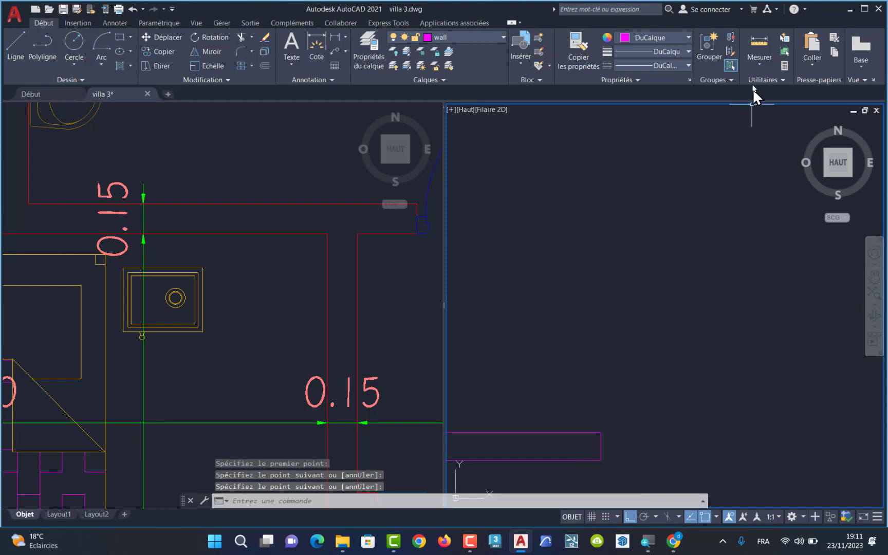
Measure the lower wall's thickness at its closed right end in the new plan
click(761, 64)
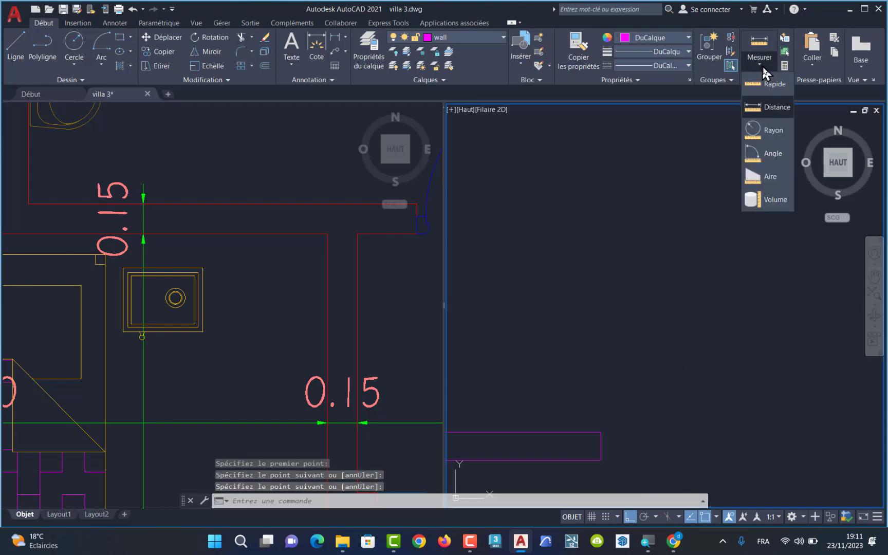
click(765, 106)
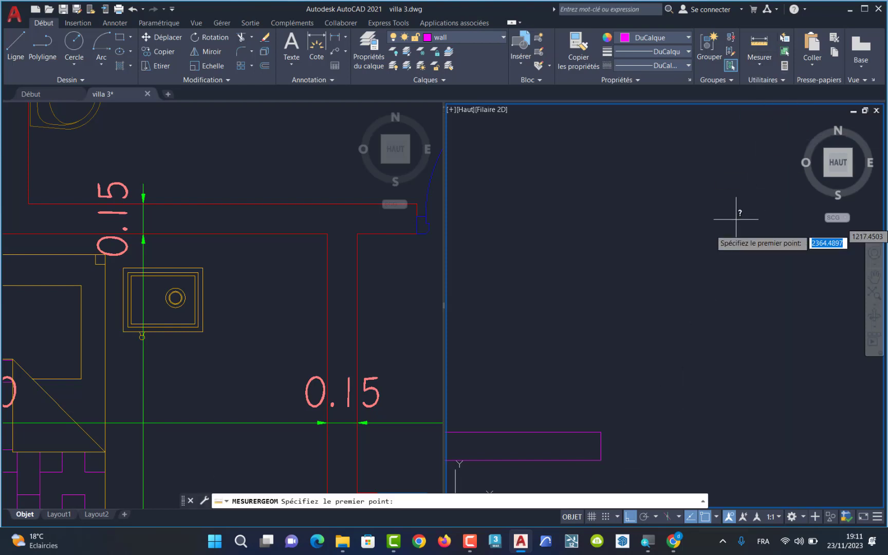
click(601, 432)
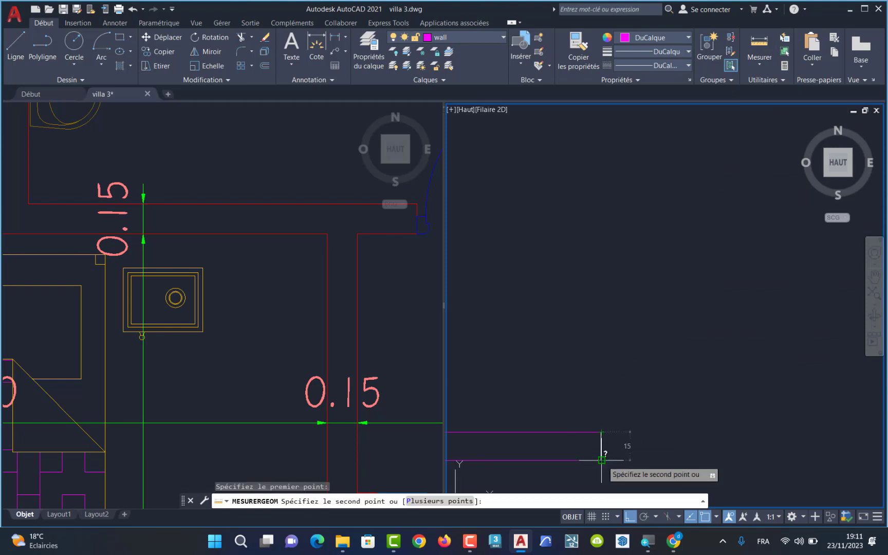
key(Escape)
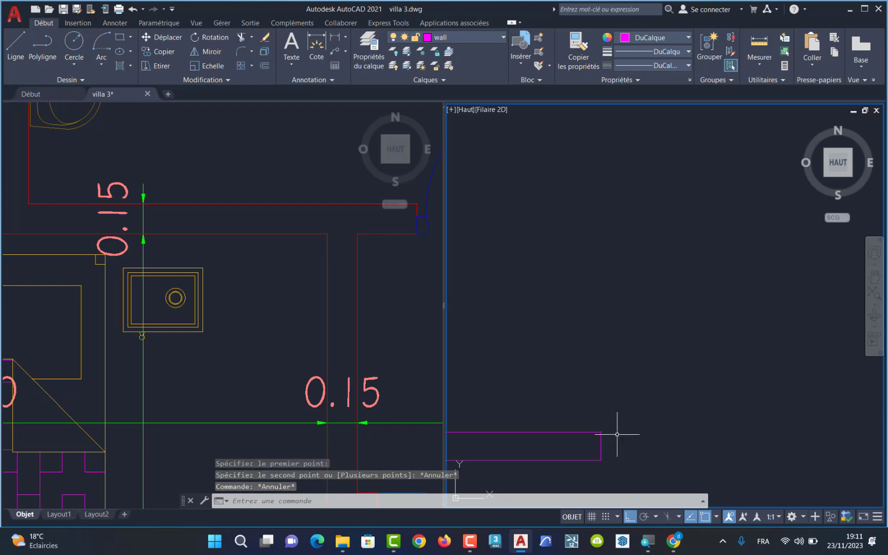
Measure the width of the bathroom (S.D.B) door opening in the original plan
scroll(617, 434, down, 3)
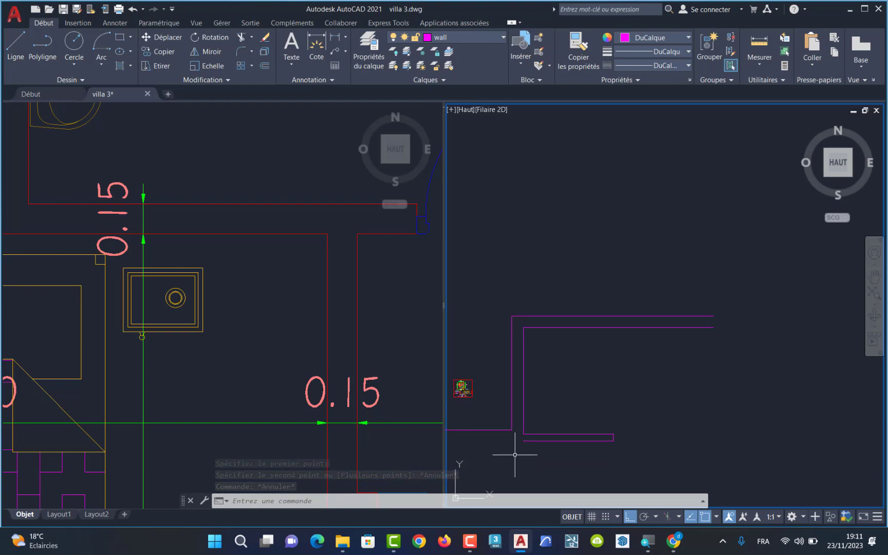
click(250, 446)
scroll(249, 446, down, 5)
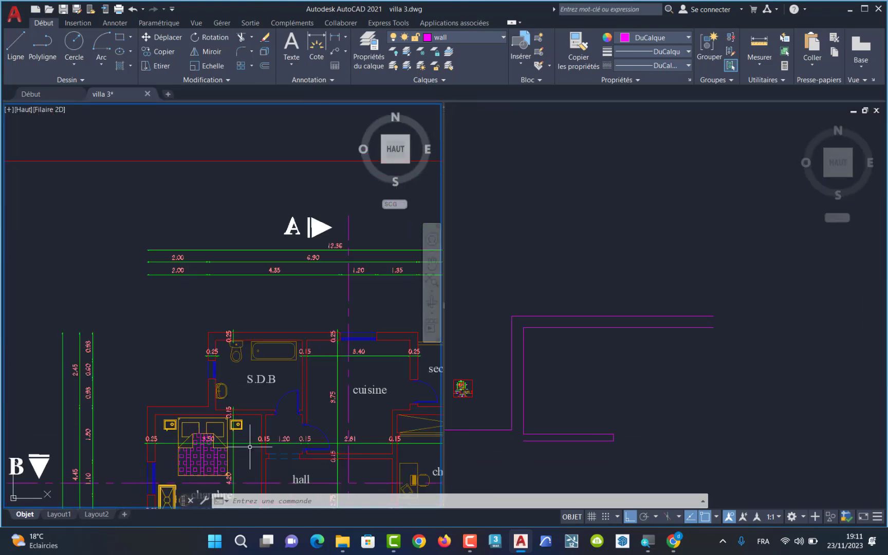
scroll(271, 402, up, 3)
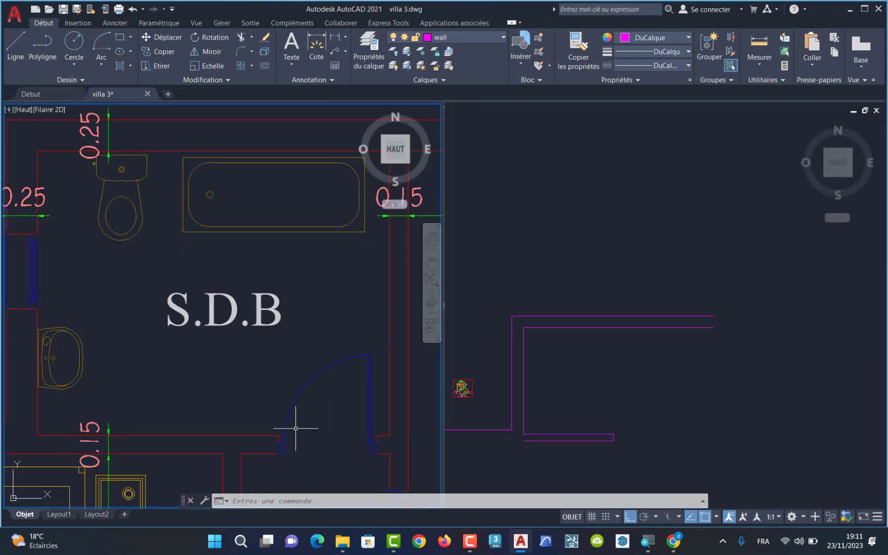
scroll(299, 430, up, 3)
scroll(302, 436, down, 2)
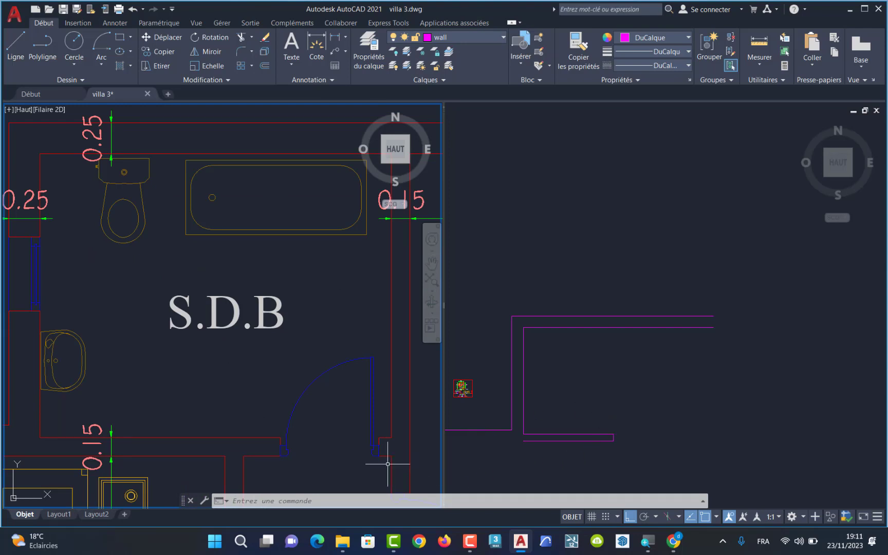
click(754, 58)
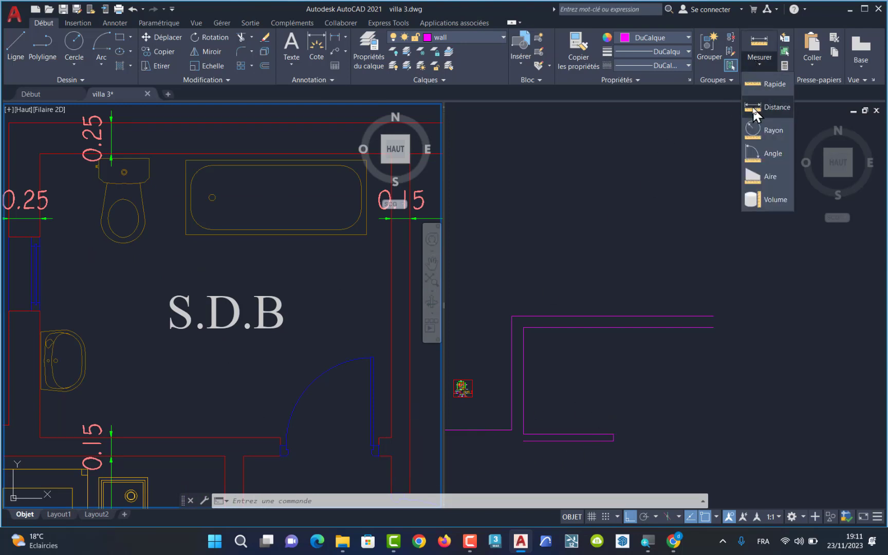
click(752, 107)
scroll(385, 478, up, 1)
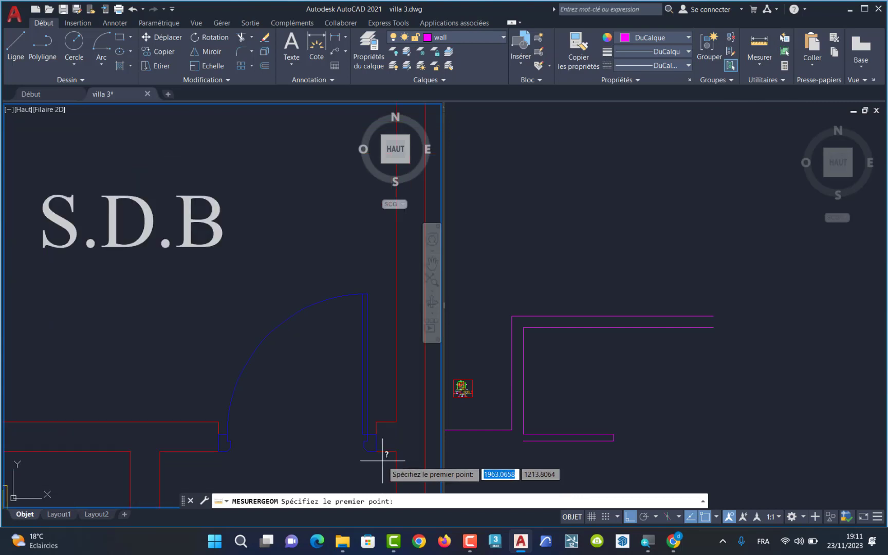
click(377, 450)
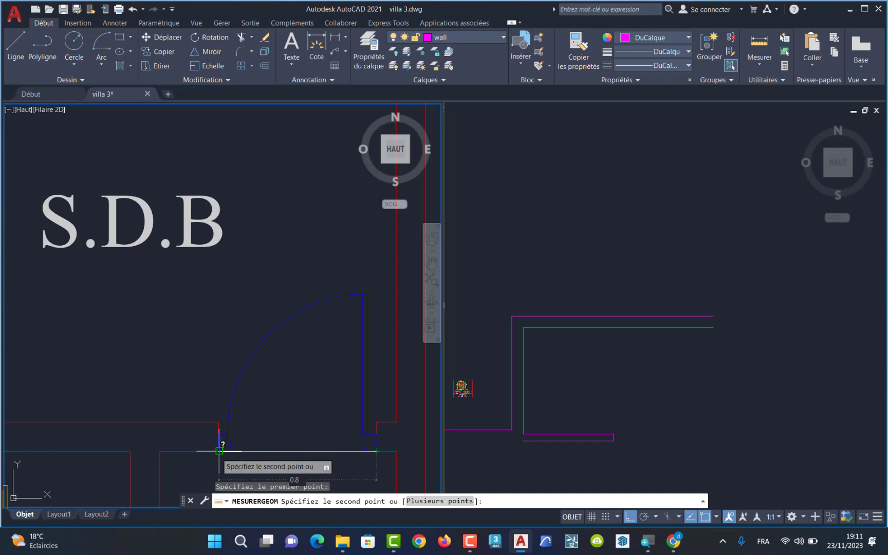
key(Escape)
Offset the short line closing the lower wall's end 80 units to the right for the door opening
click(629, 435)
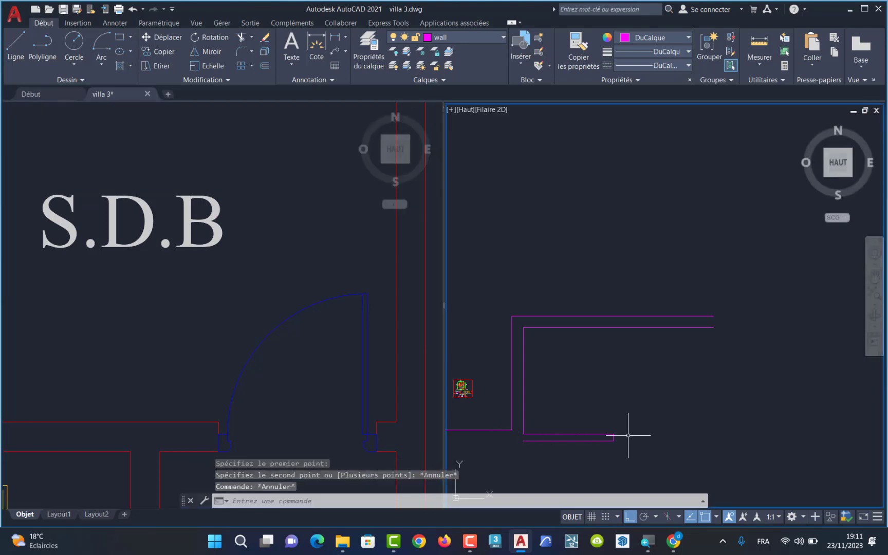
scroll(628, 435, up, 5)
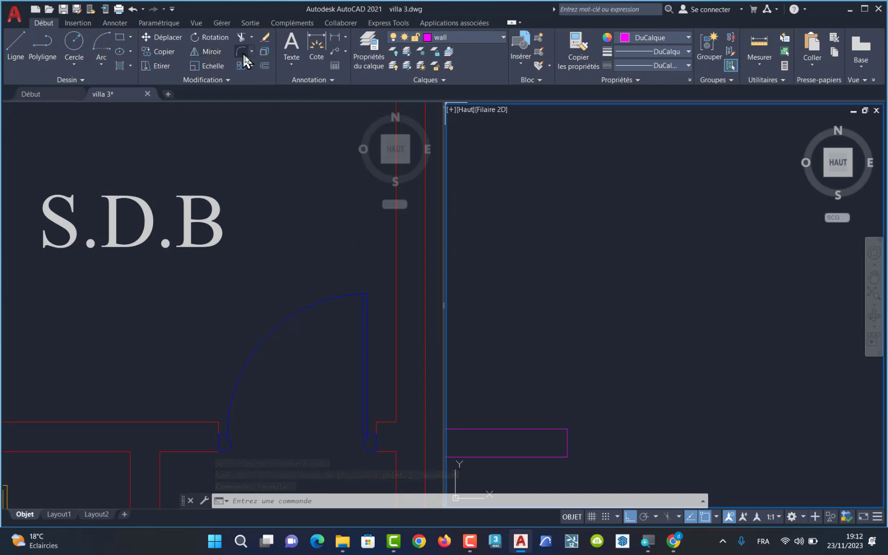
click(264, 67)
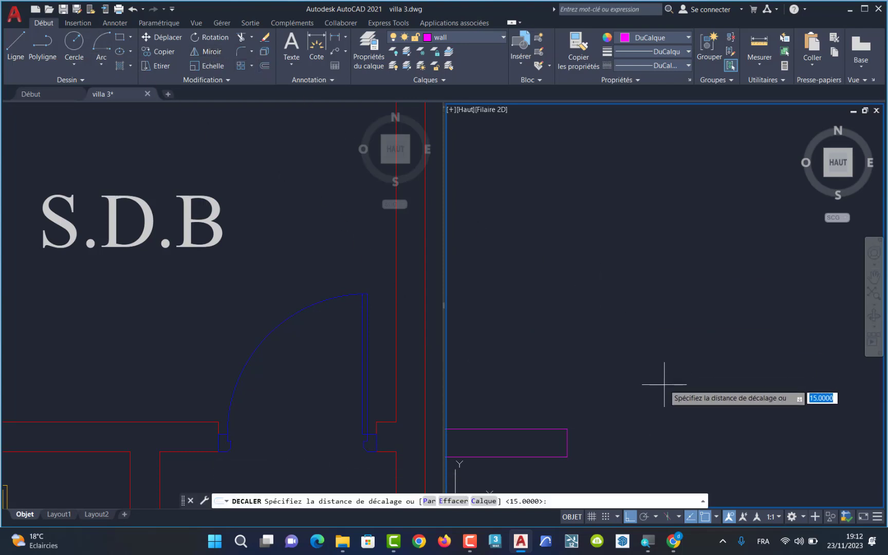
text(80)
key(Return)
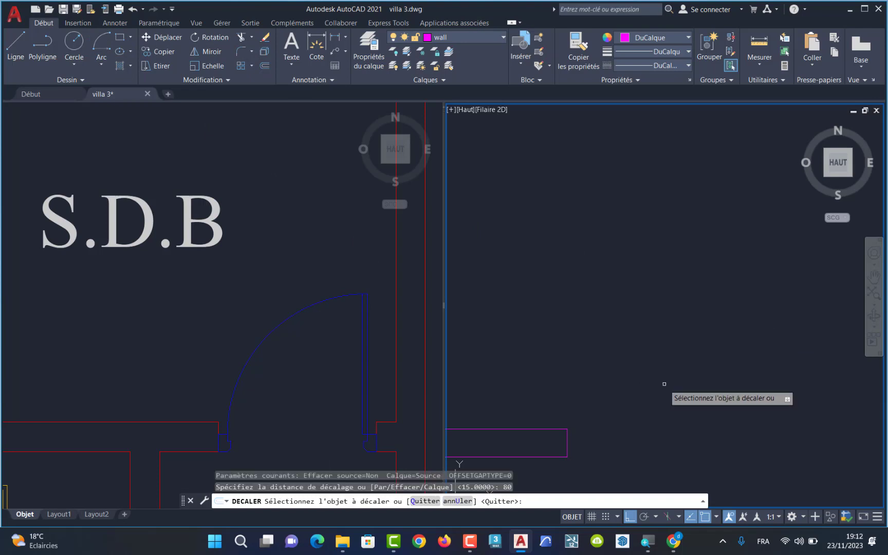
click(567, 442)
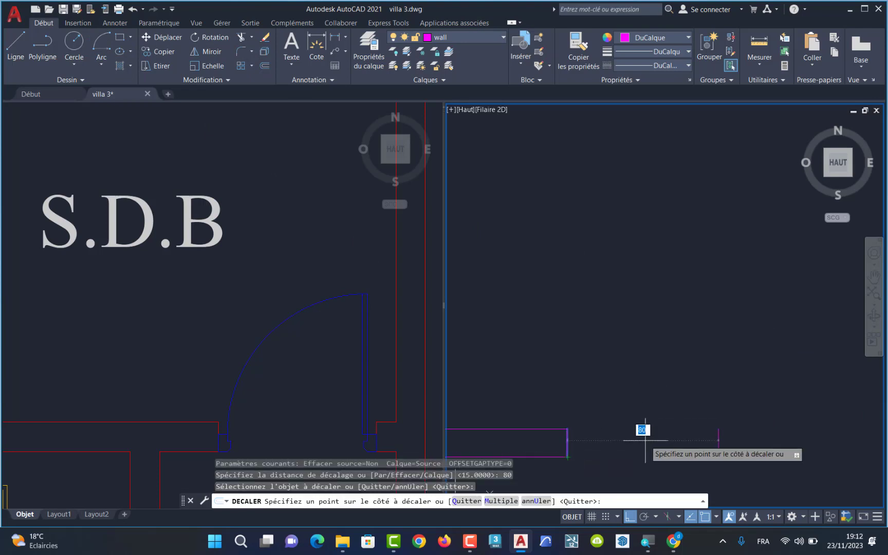
click(672, 437)
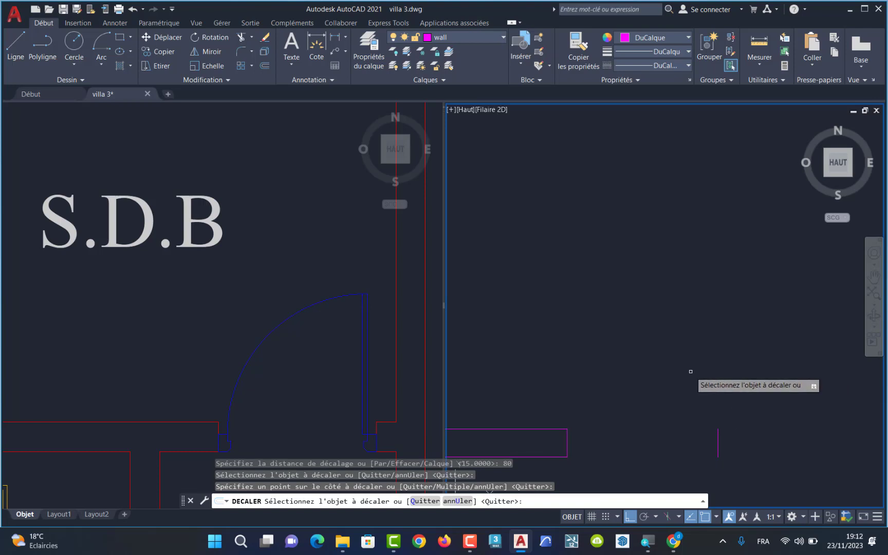
key(Escape)
Measure the bathroom's interior width along its upper wall in the original plan
scroll(691, 371, down, 4)
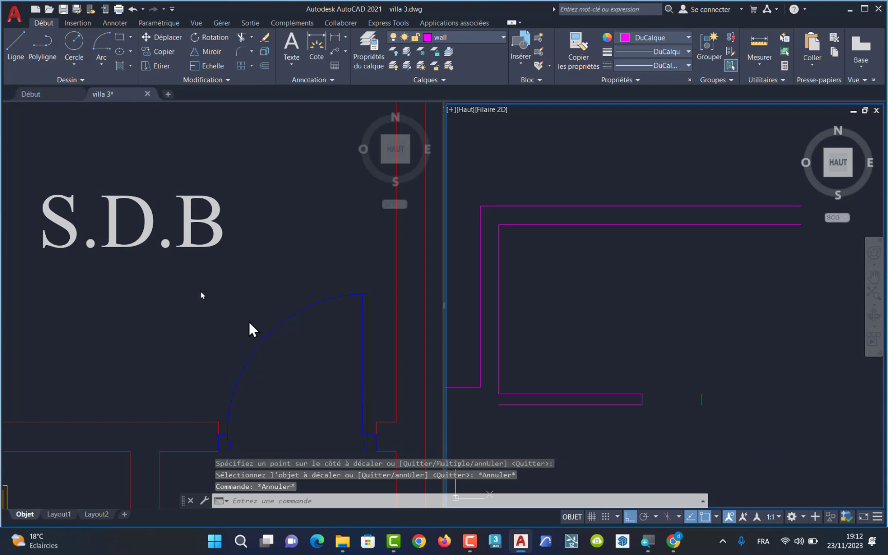
click(179, 274)
scroll(206, 304, down, 4)
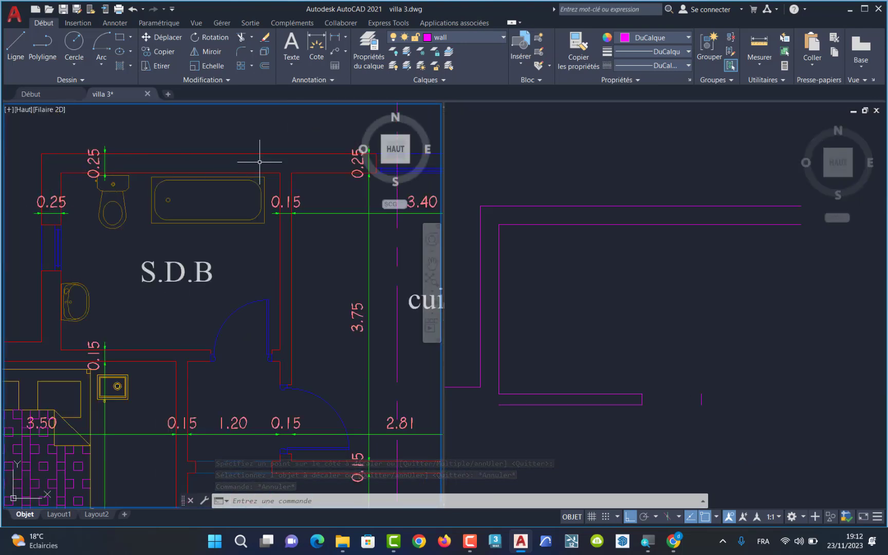
click(759, 69)
click(768, 102)
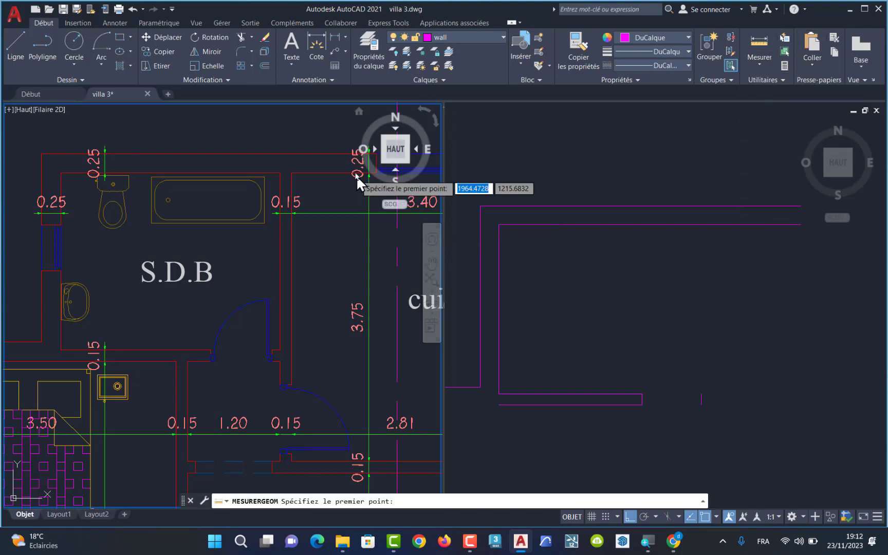
click(60, 172)
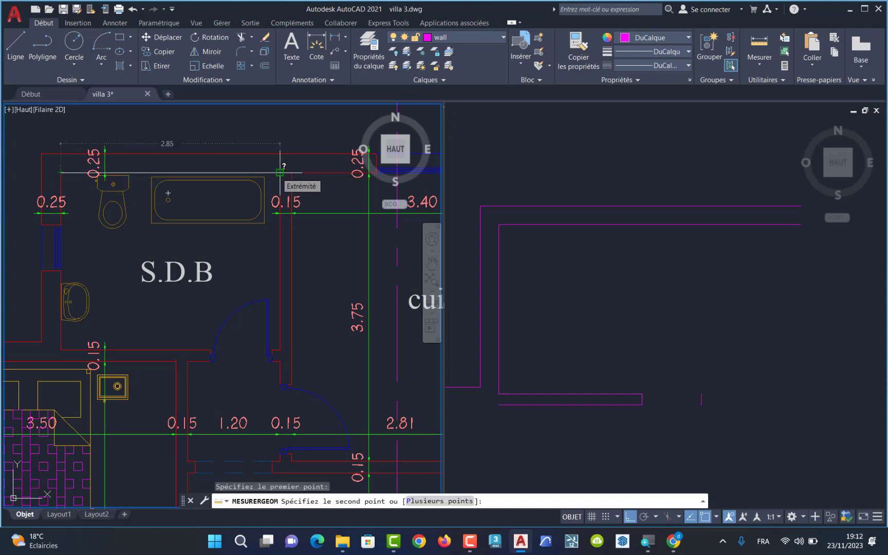
key(Escape)
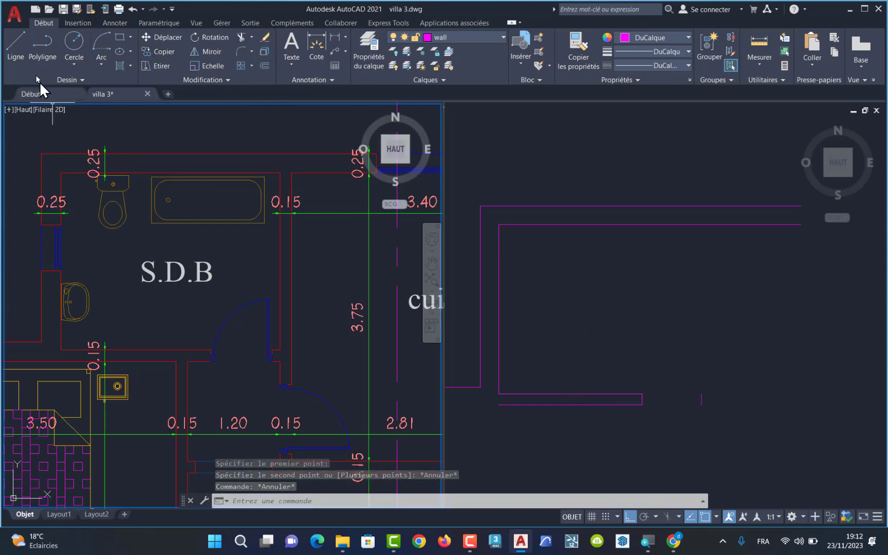
Offset the bathroom's inner left wall line 285 units to the right in the new plan
click(266, 67)
click(645, 321)
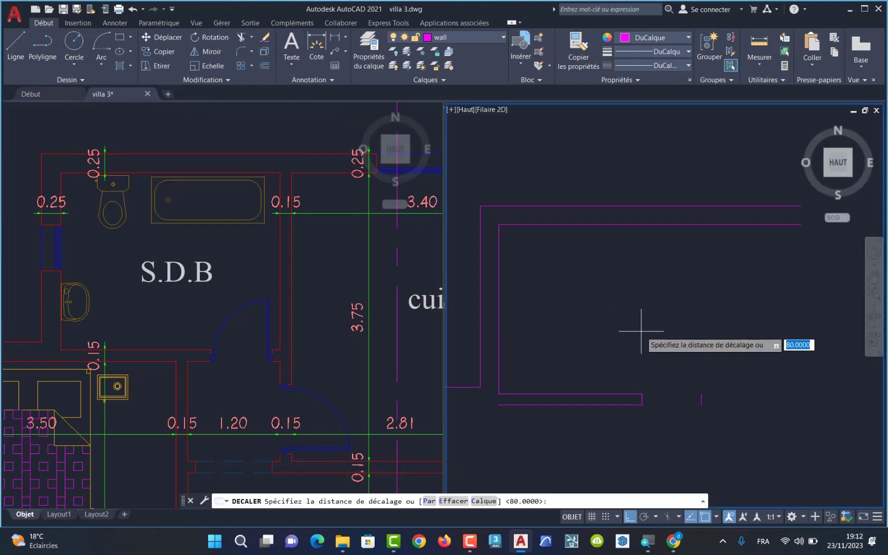
text(285)
key(Return)
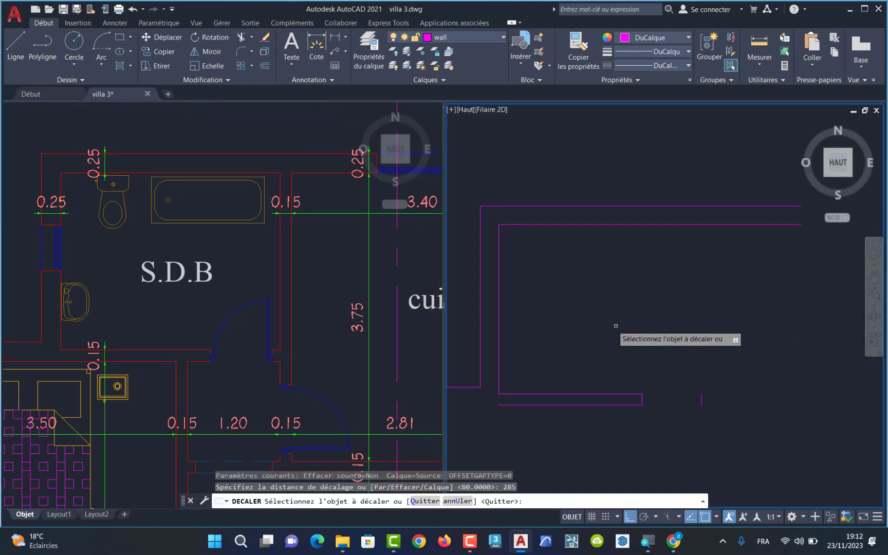
click(497, 327)
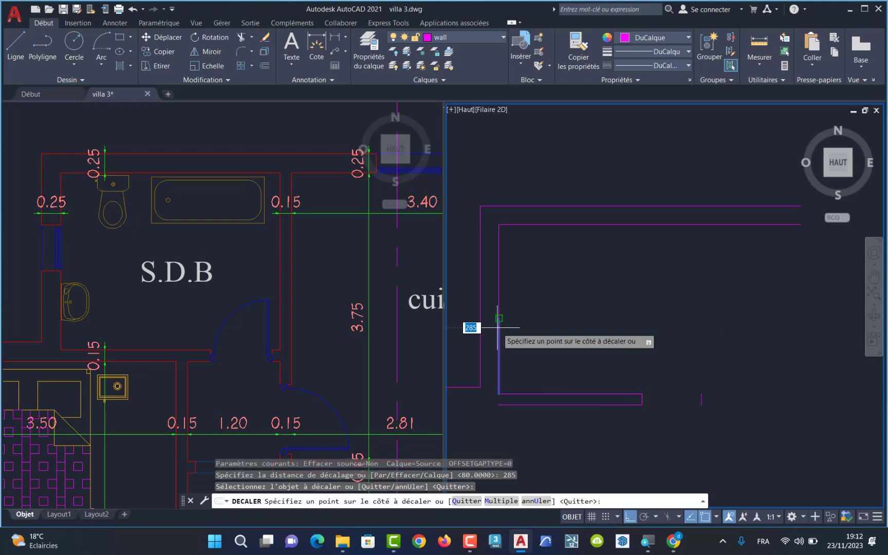
click(681, 360)
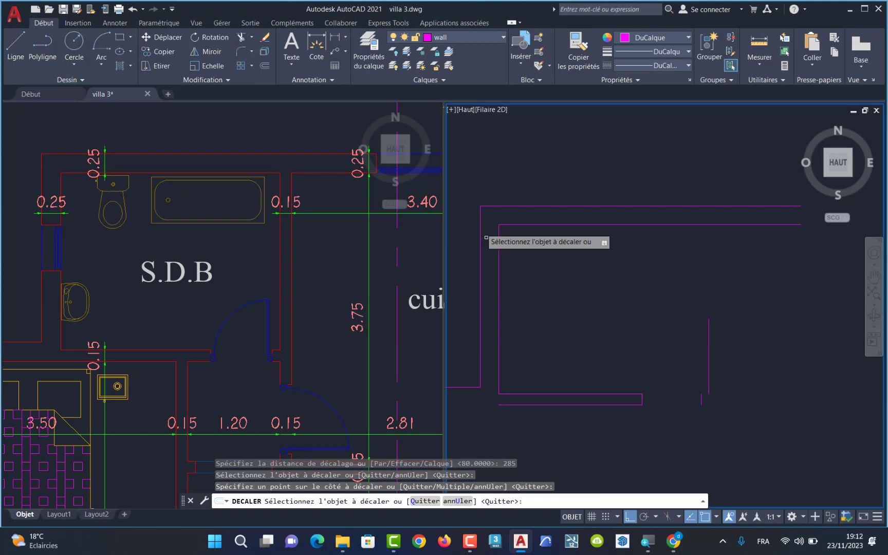
click(9, 51)
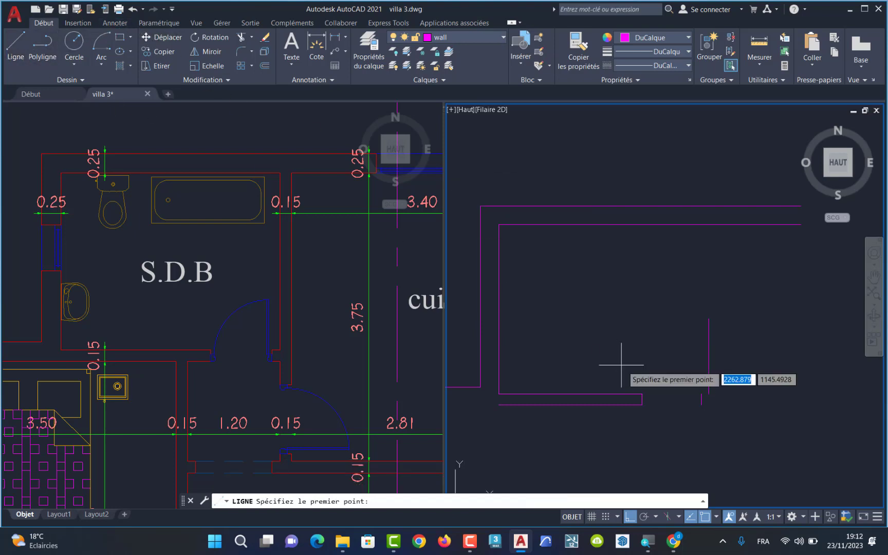
click(708, 342)
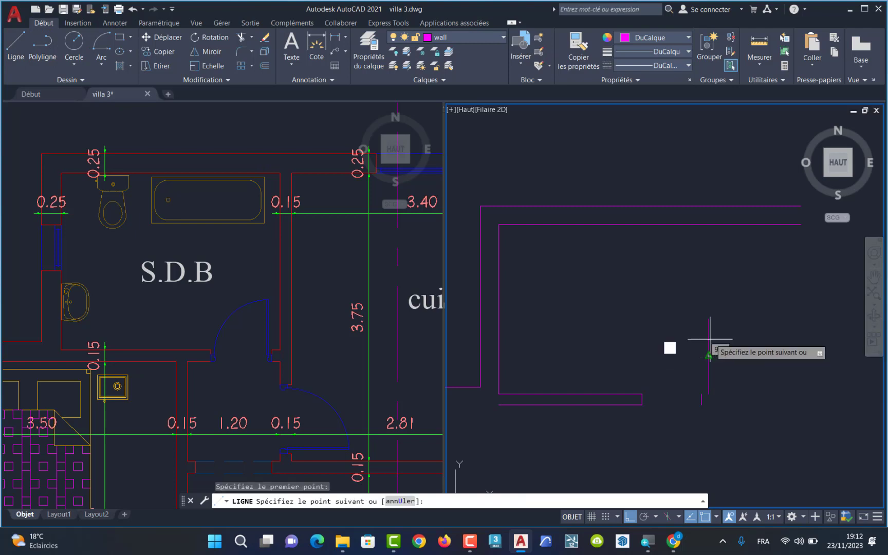
key(Escape)
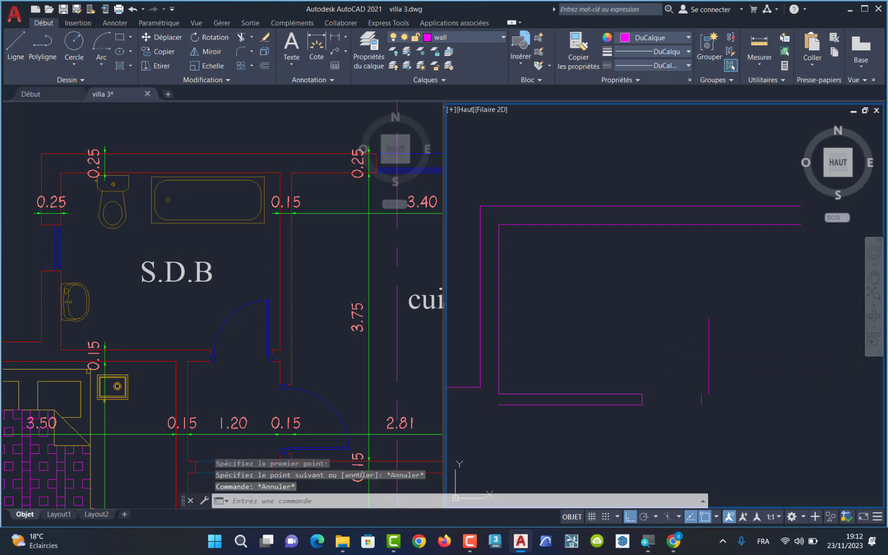
Stretch the upper end of the bathroom's offset right wall line up past both upper wall lines
click(708, 343)
click(709, 318)
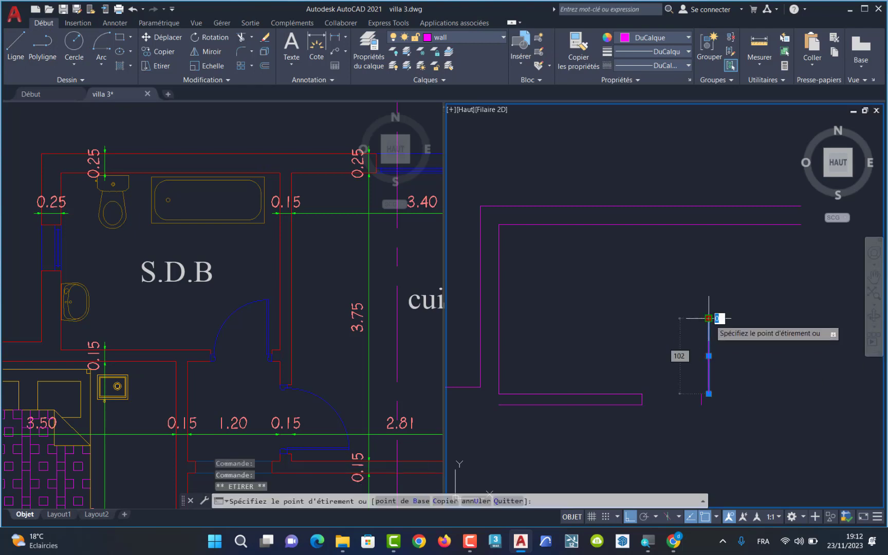
click(709, 182)
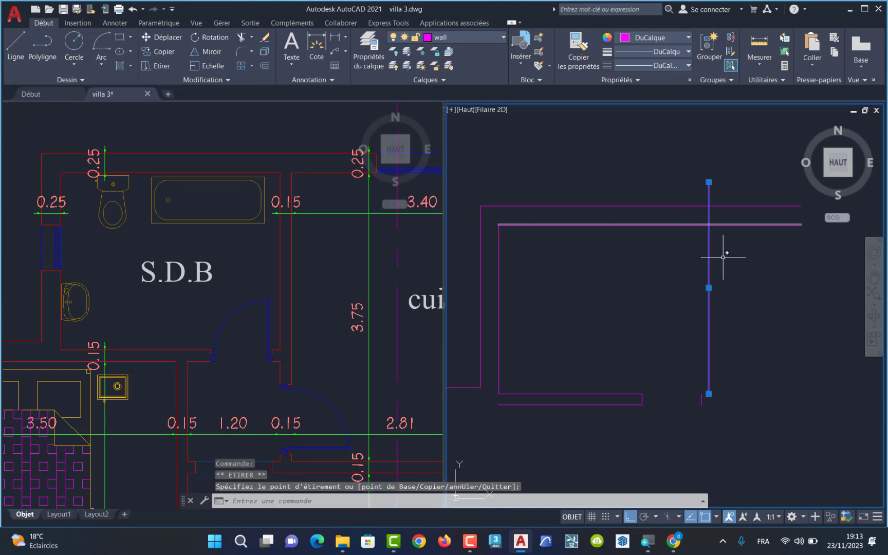
Stretch the lower end of the bathroom's right wall line down past the lower wall
click(707, 403)
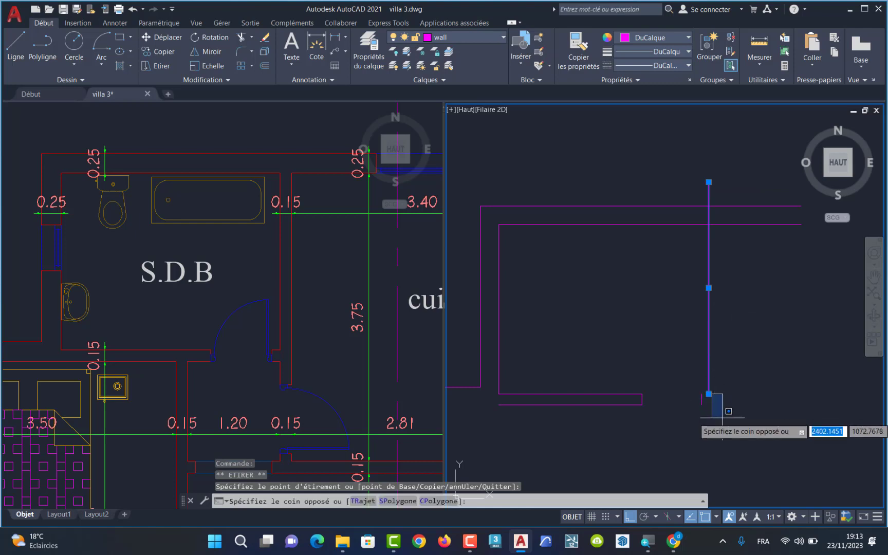
click(709, 394)
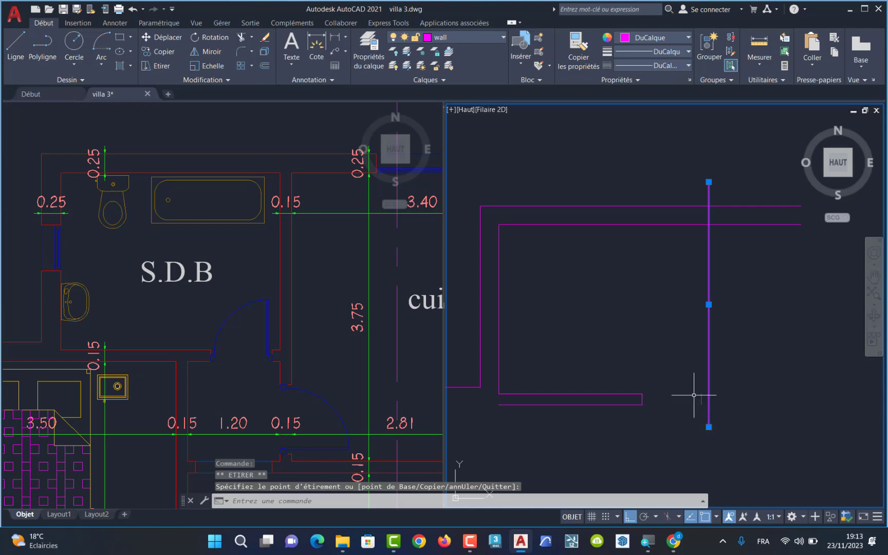
scroll(694, 395, up, 4)
key(Escape)
key(Escape)
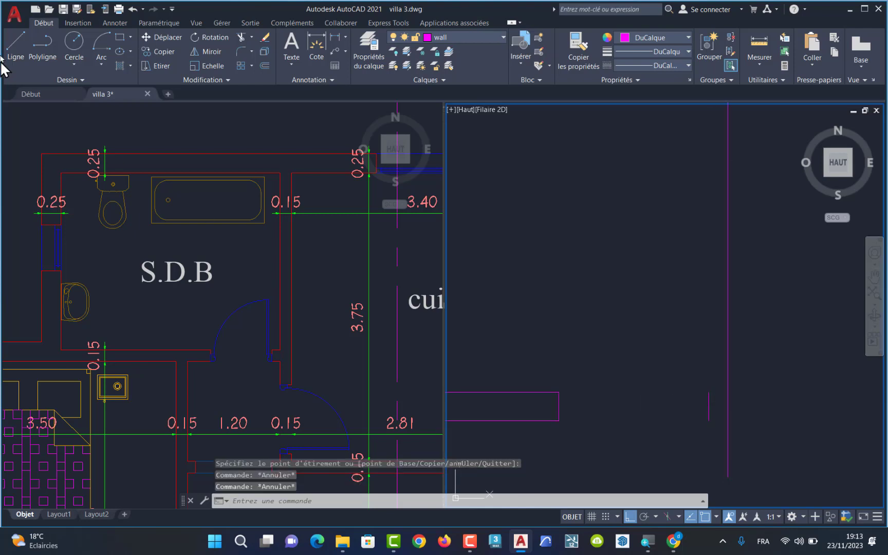
Draw two horizontal lines from both ends of the door opening's right jamb line, extending rightward past the right wall line
click(16, 43)
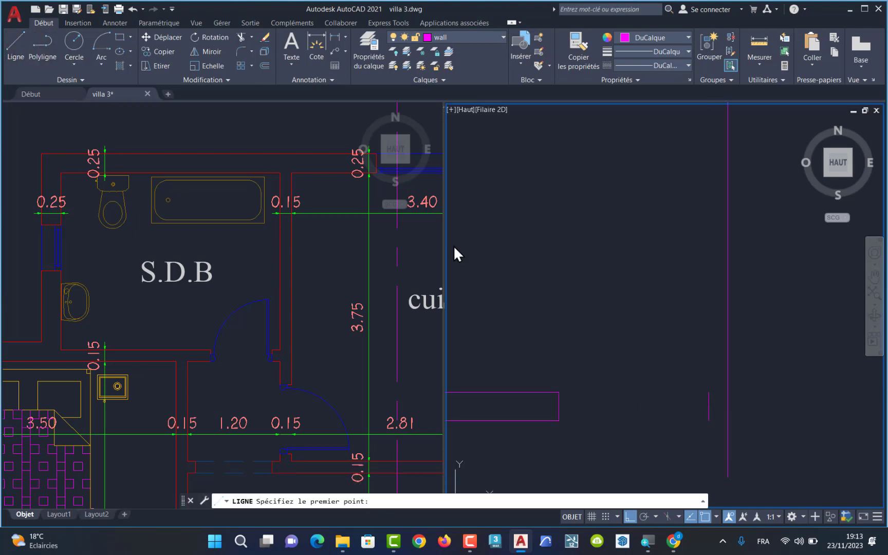
click(708, 392)
click(770, 382)
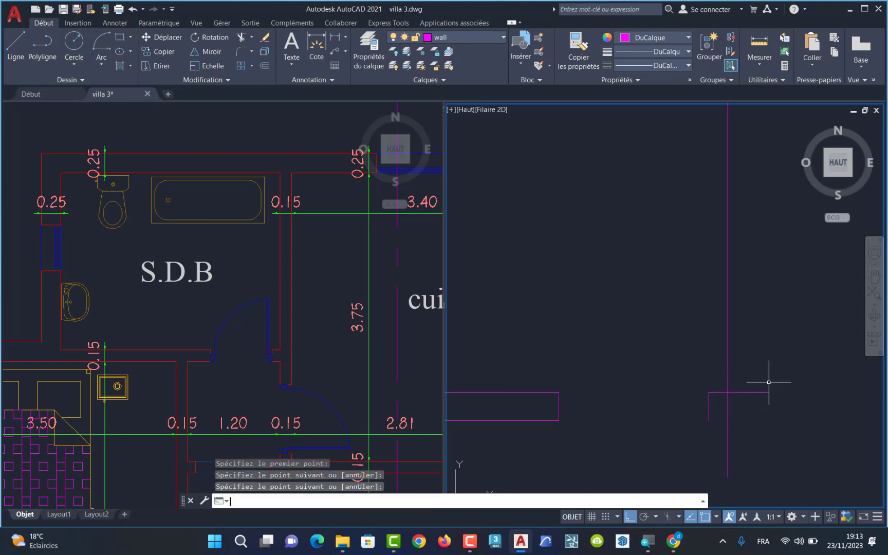
key(Return)
key(Return)
click(709, 420)
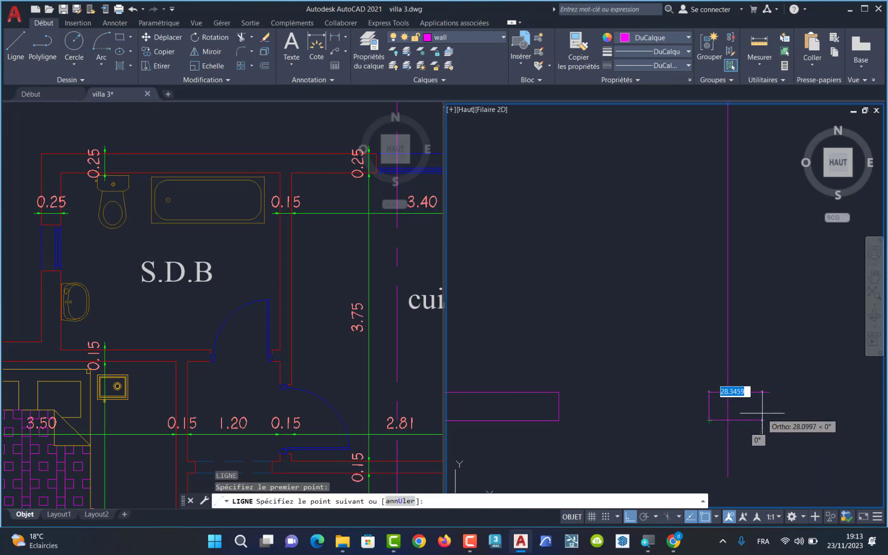
click(728, 420)
key(Return)
key(Return)
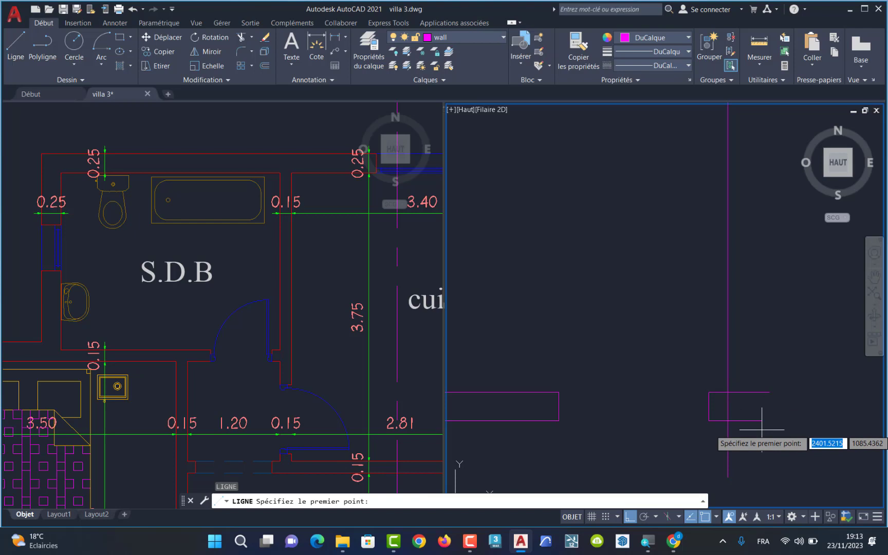
key(Escape)
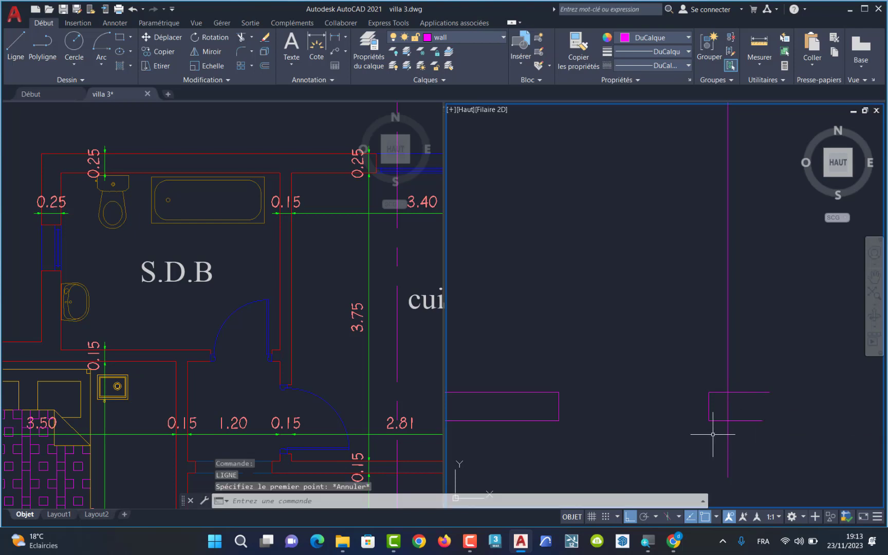
Trim the two jamb lines where they pass the right wall line, and the wall line's lower end below the jamb
click(241, 38)
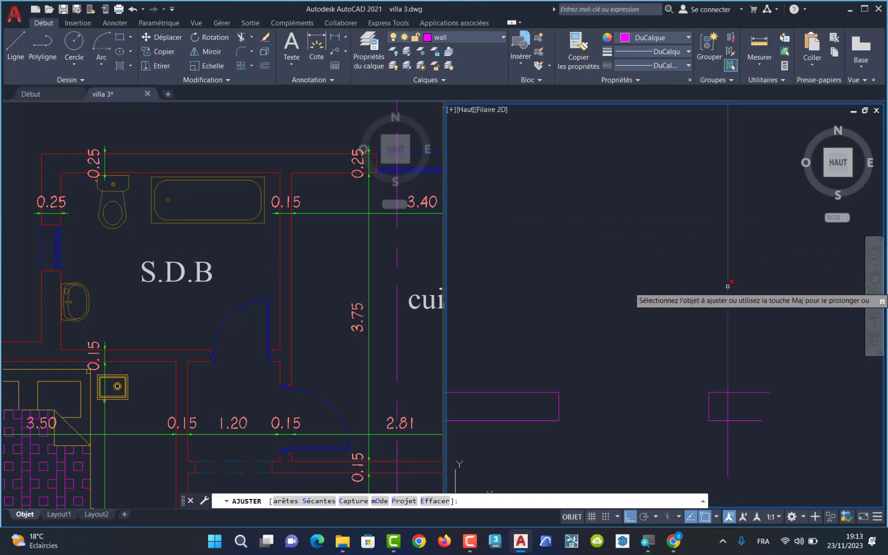
click(757, 392)
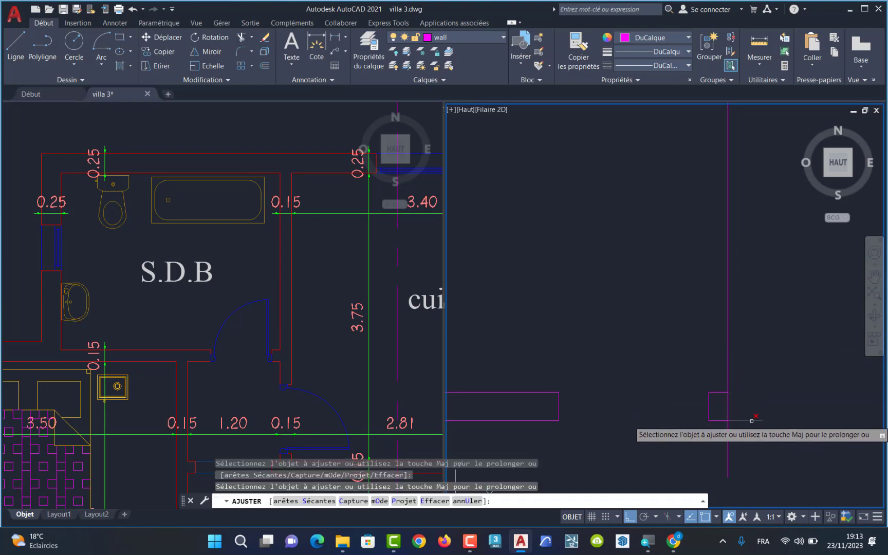
click(753, 421)
click(728, 442)
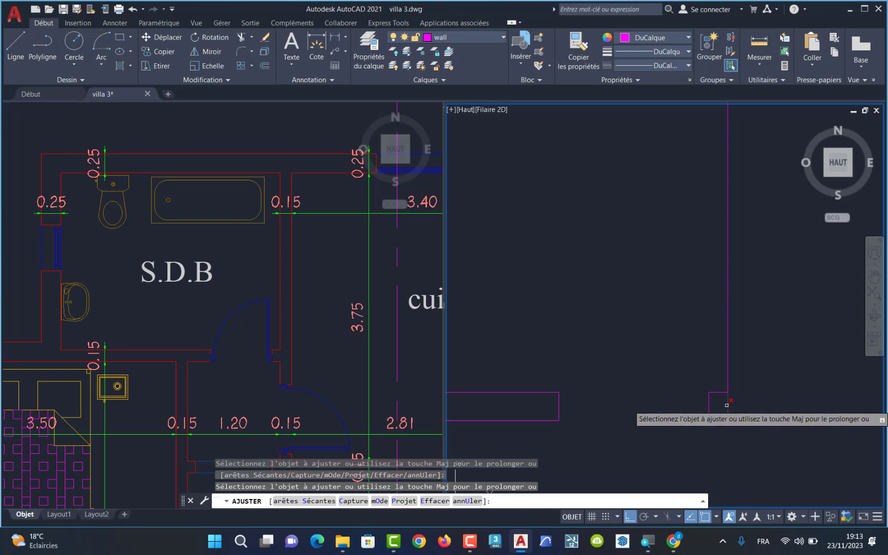
scroll(727, 384, down, 2)
key(Escape)
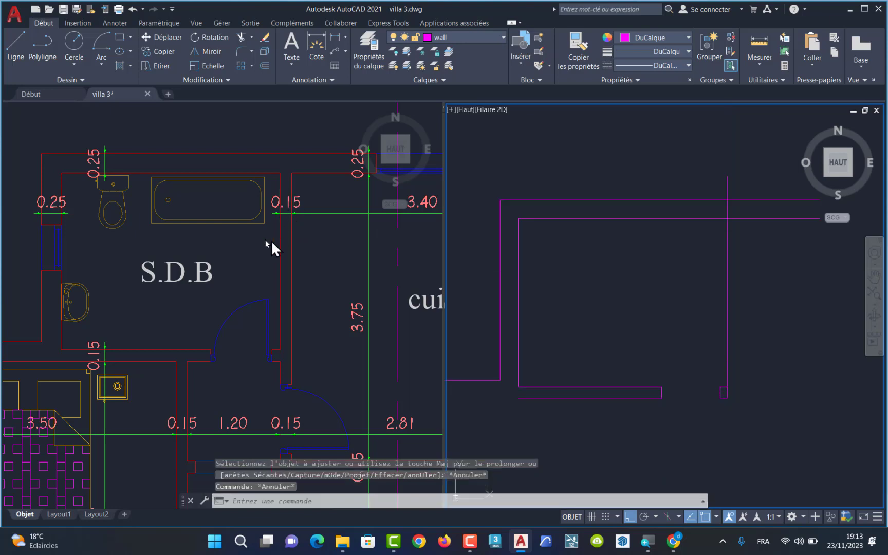
Offset the bathroom's right wall line 15 units to the right to give the wall its thickness
click(265, 65)
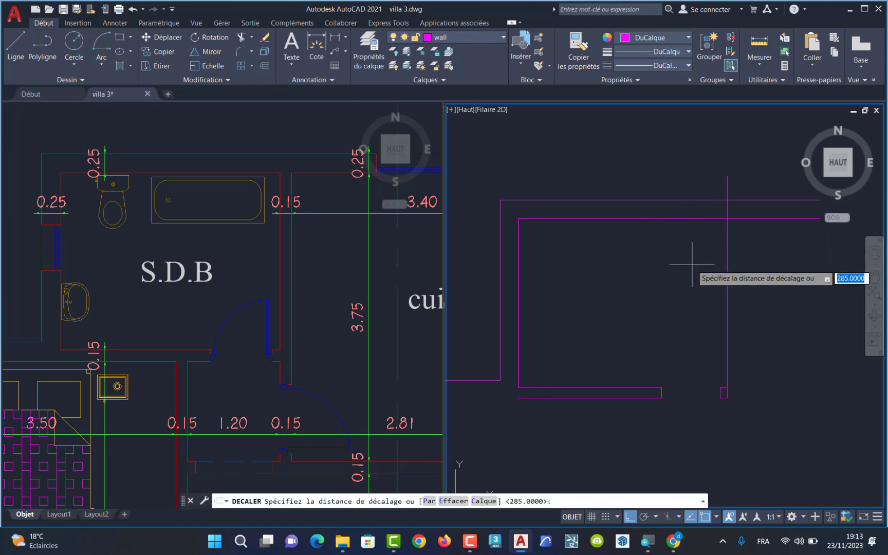
text(15)
key(Return)
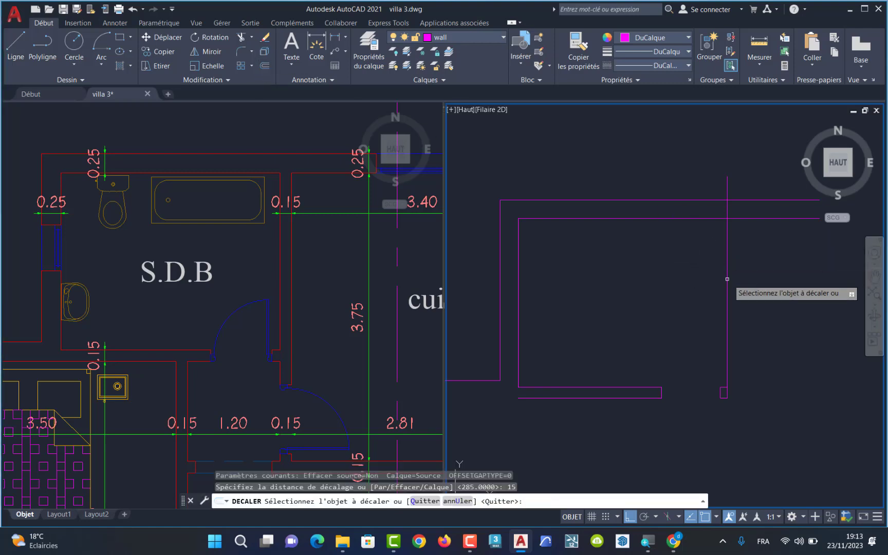
click(730, 311)
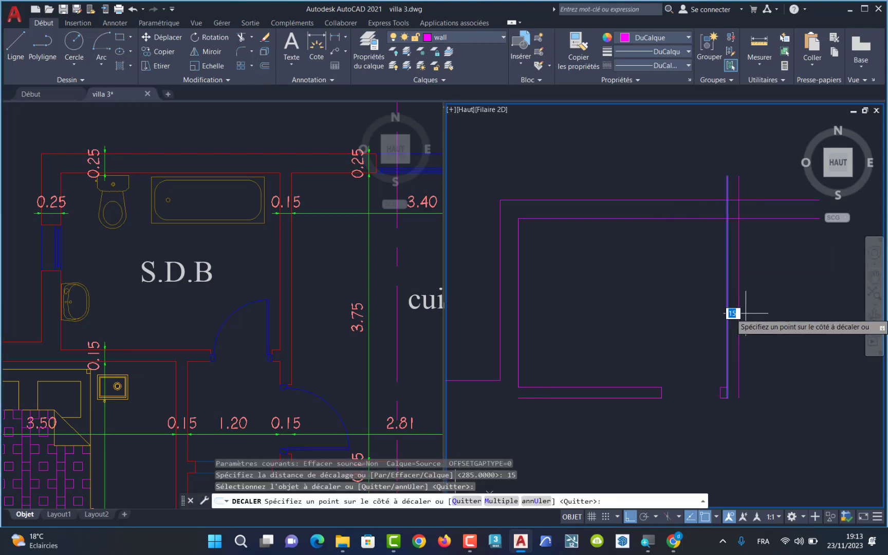
click(745, 313)
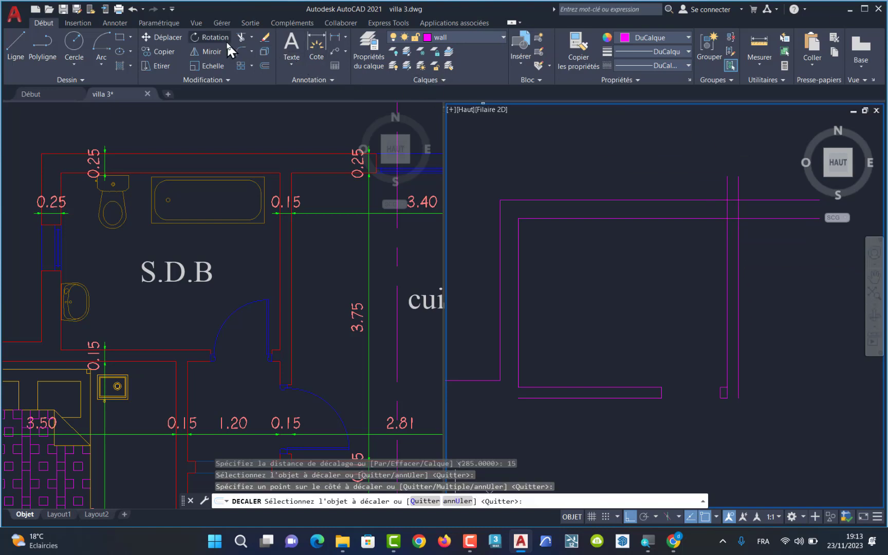
Trim the upper ends of both right wall lines back to the upper wall's inner line
click(241, 40)
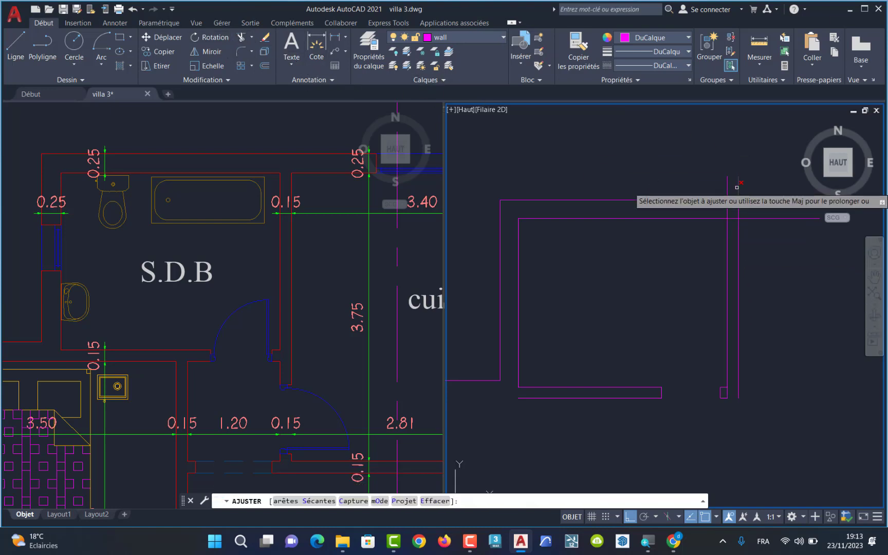
click(737, 187)
click(718, 182)
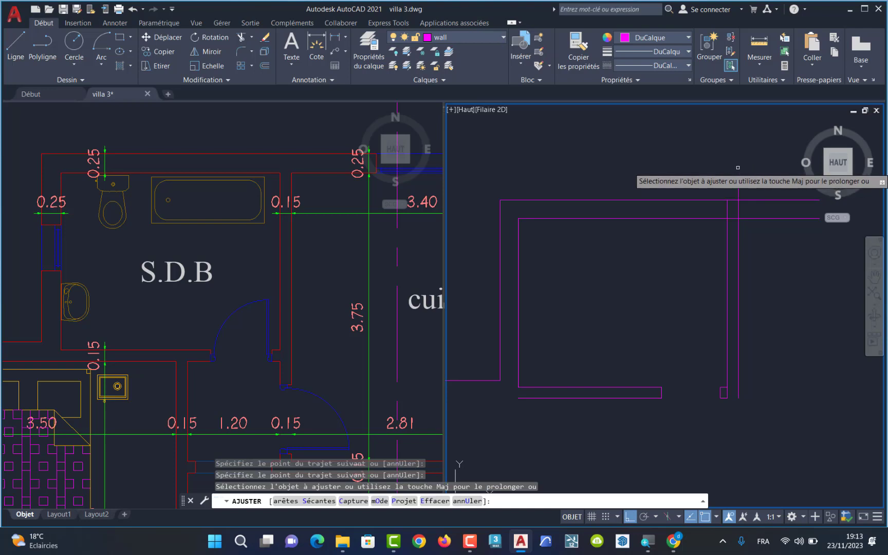
click(714, 187)
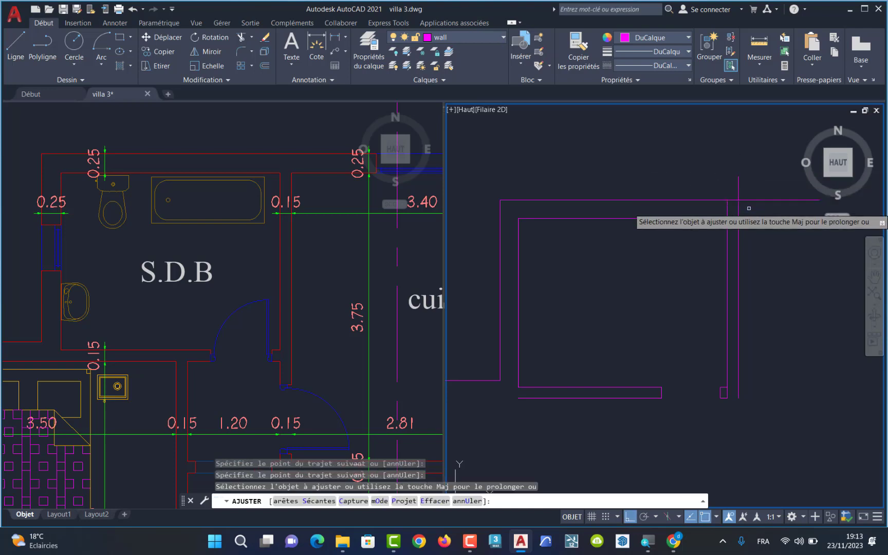
click(727, 210)
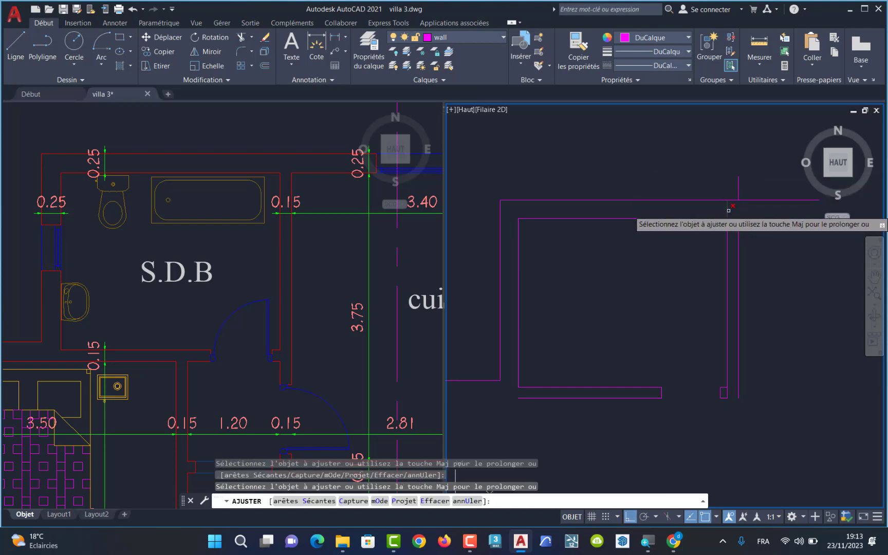
click(738, 192)
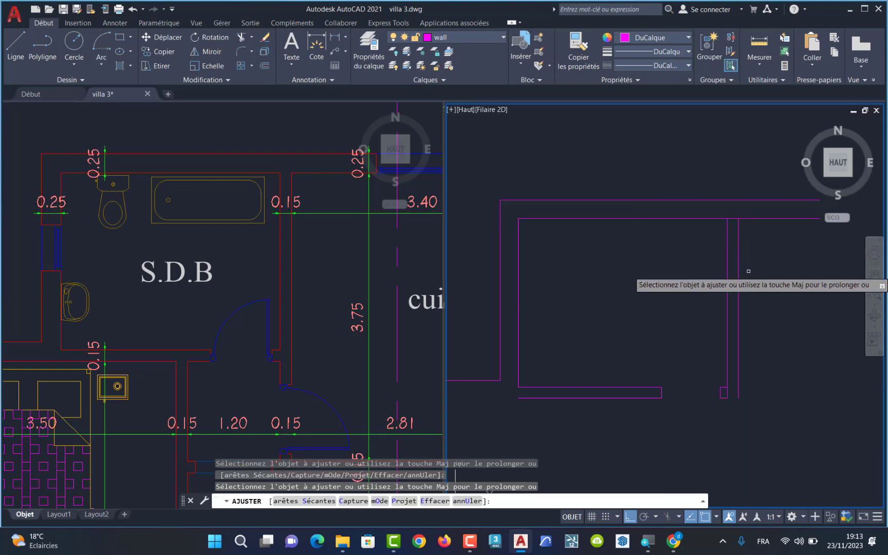
Trim the upper wall's inner line between the two right wall lines and the wall segment crossing the door jamb stub
scroll(738, 221, up, 4)
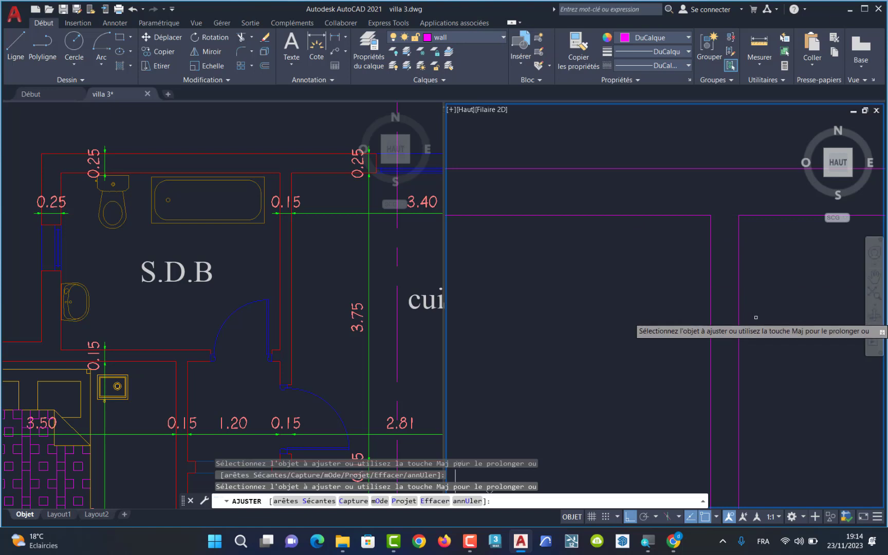
scroll(756, 319, down, 5)
scroll(732, 402, up, 7)
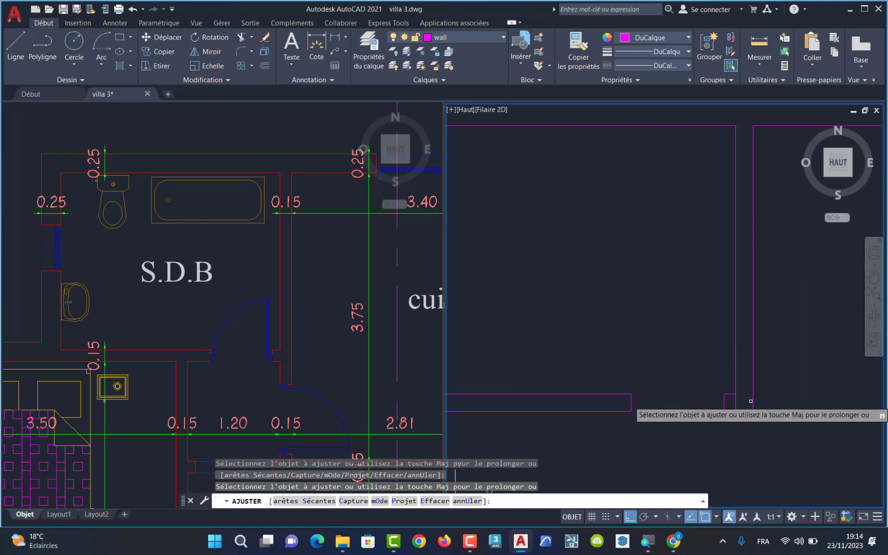
click(713, 394)
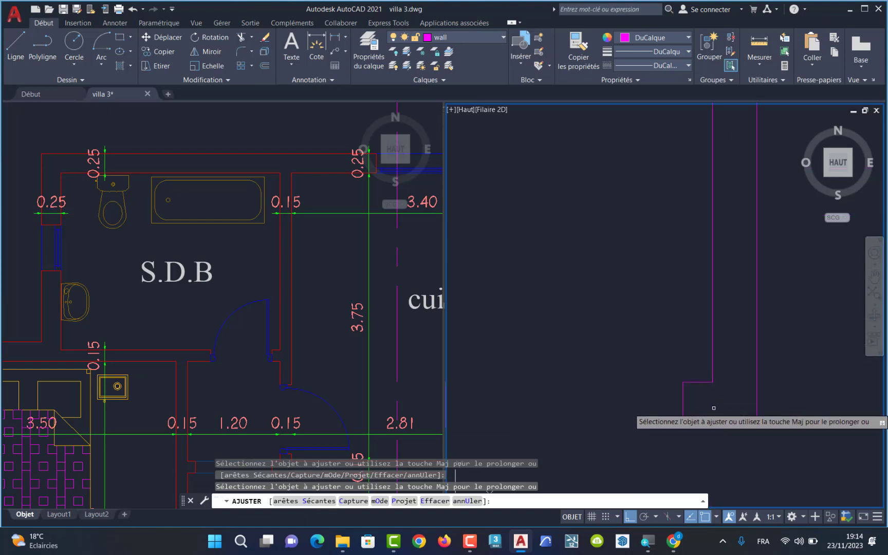
key(Escape)
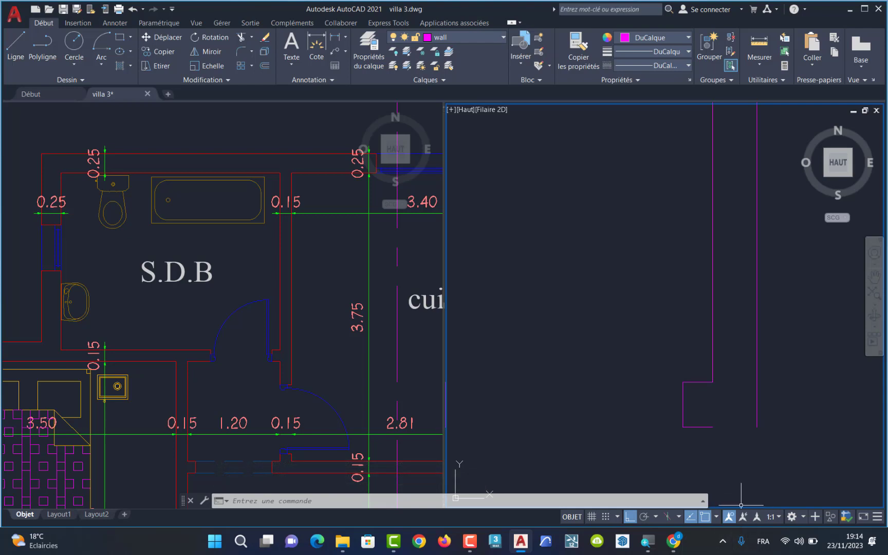
scroll(702, 427, down, 2)
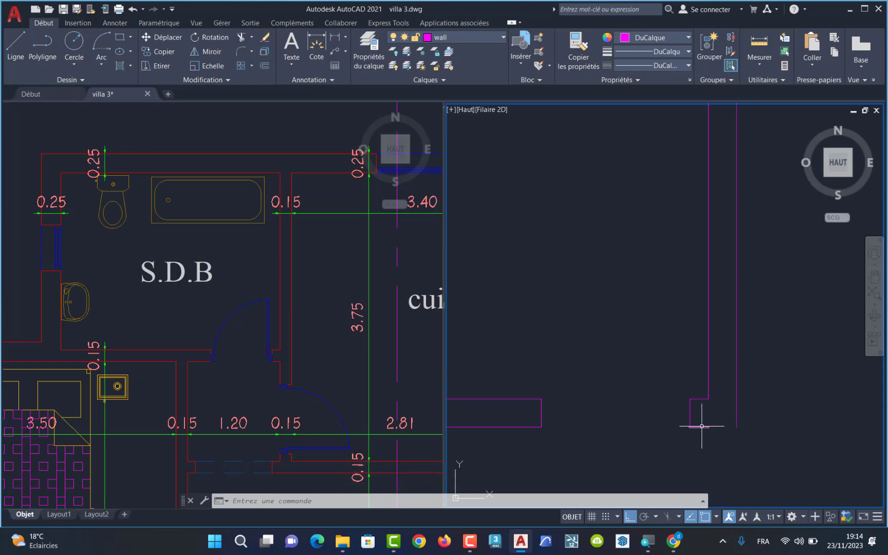
click(132, 35)
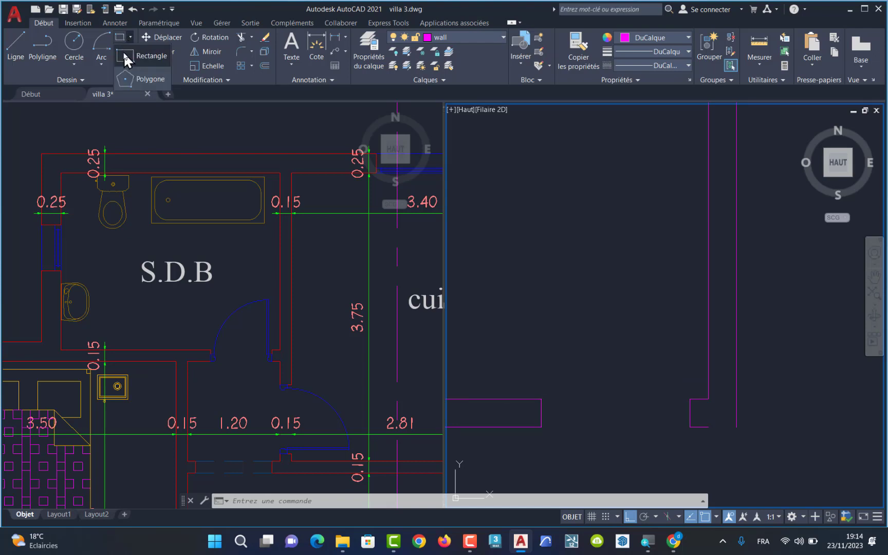
click(123, 52)
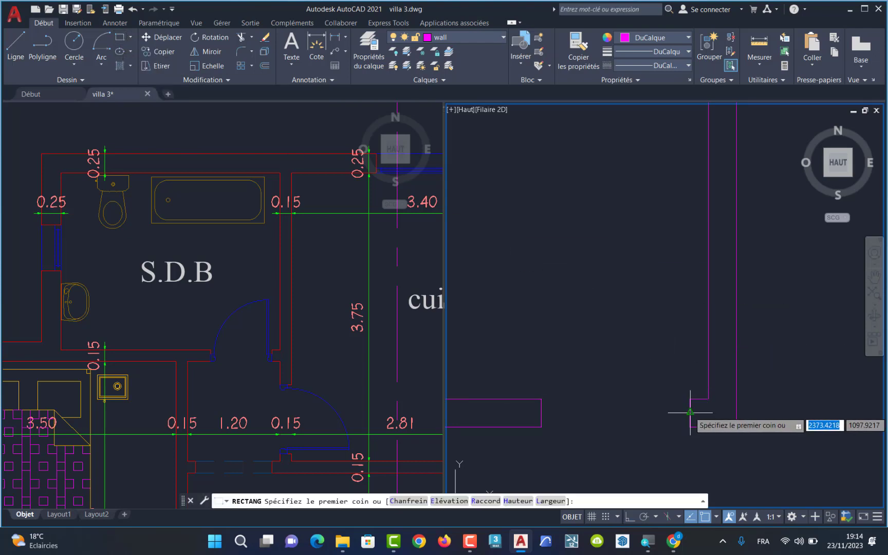
scroll(690, 416, up, 2)
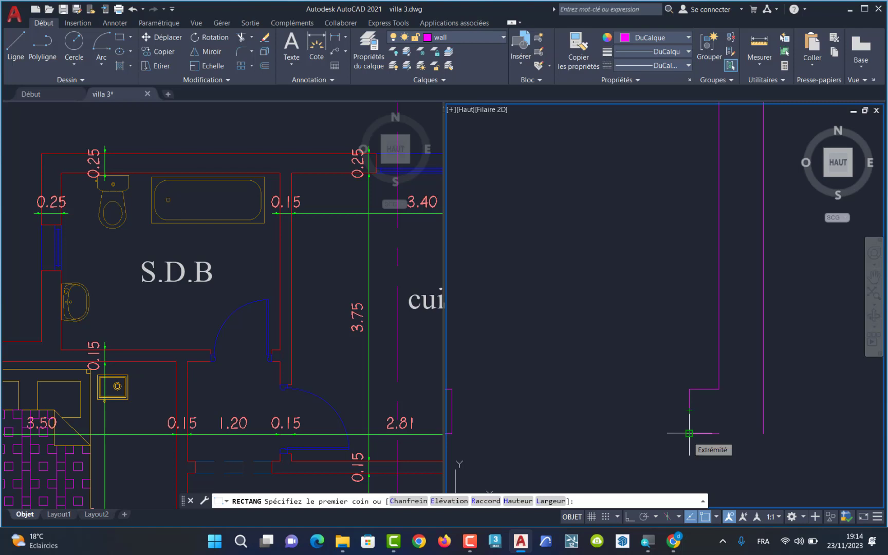
click(689, 433)
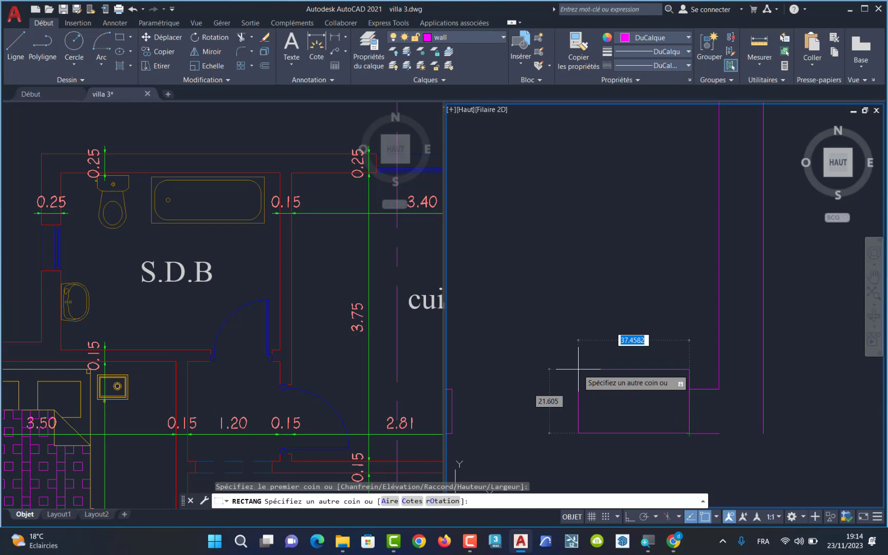
key(Escape)
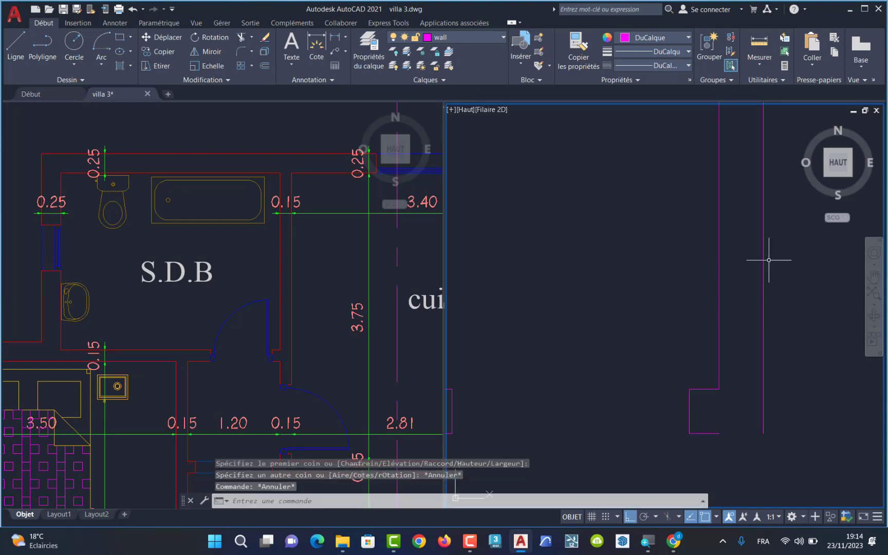
Turn the wall layer off and back on in the layer properties manager
click(365, 52)
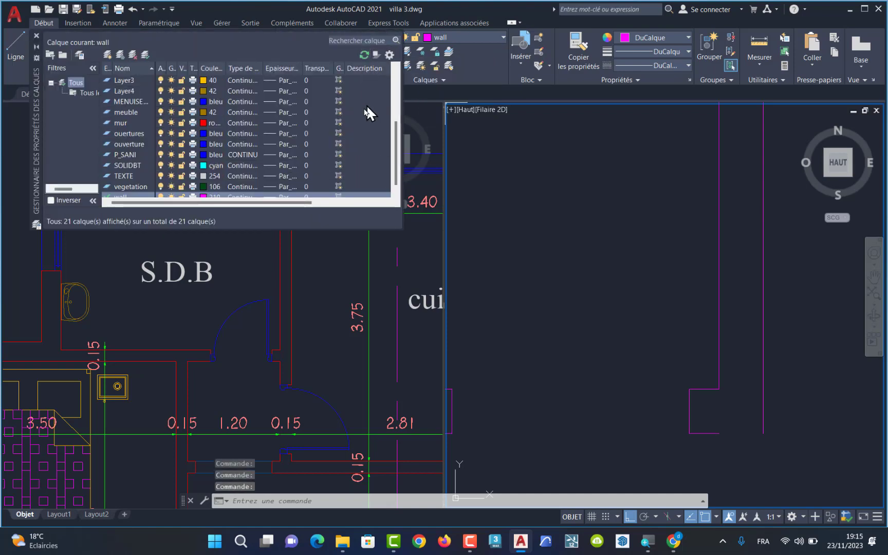
scroll(206, 95, up, 3)
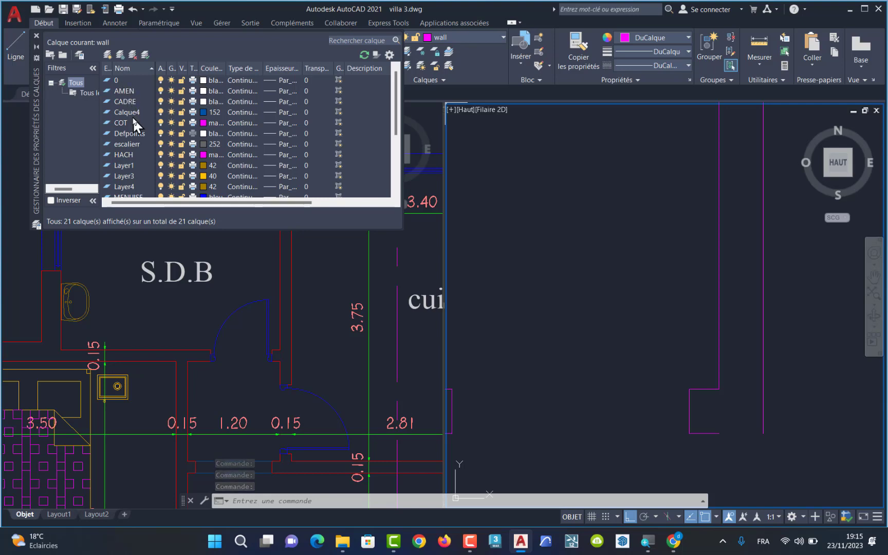
scroll(132, 117, down, 3)
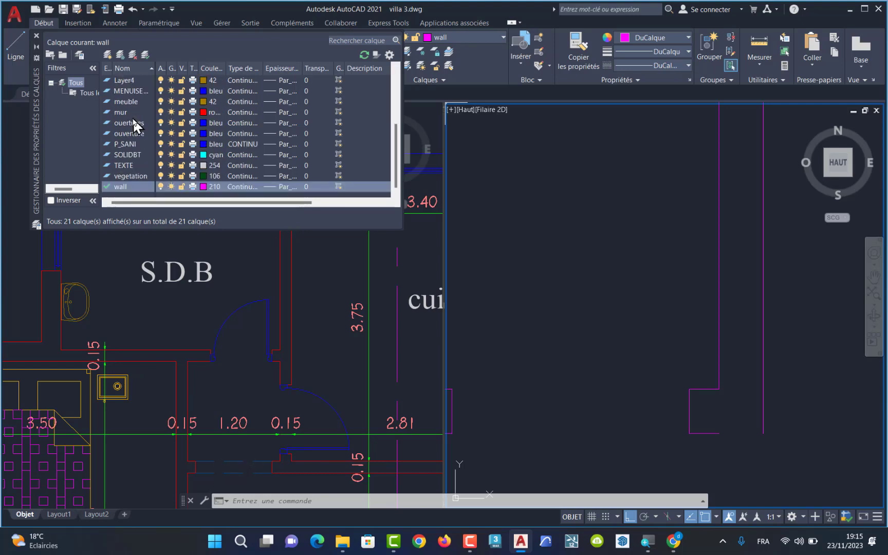
click(161, 187)
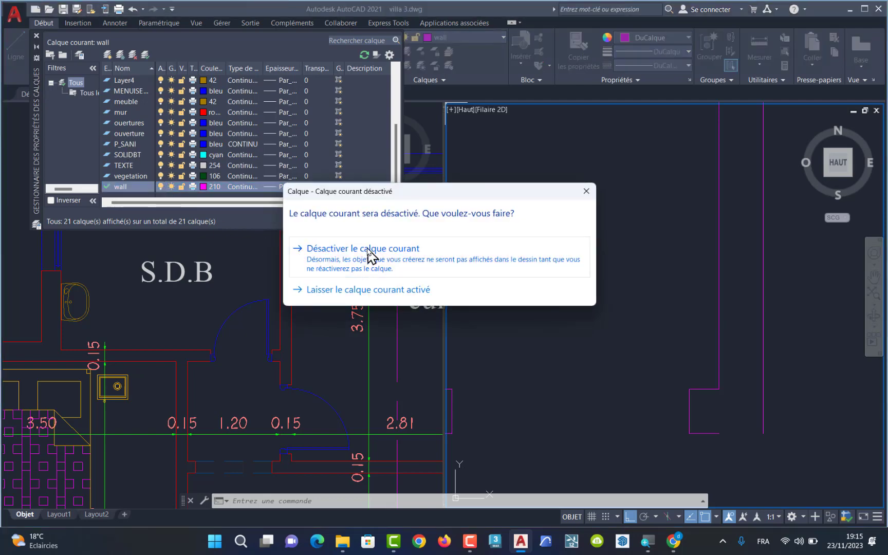
click(368, 252)
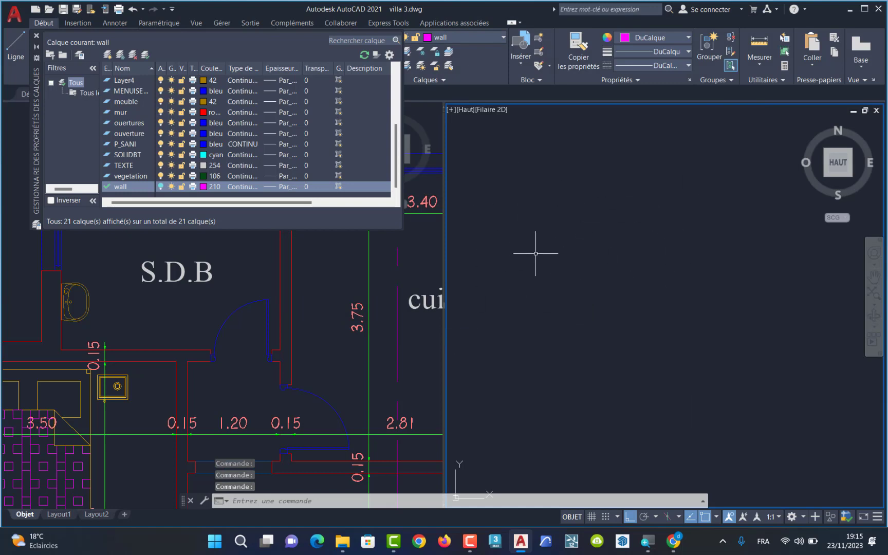
click(160, 187)
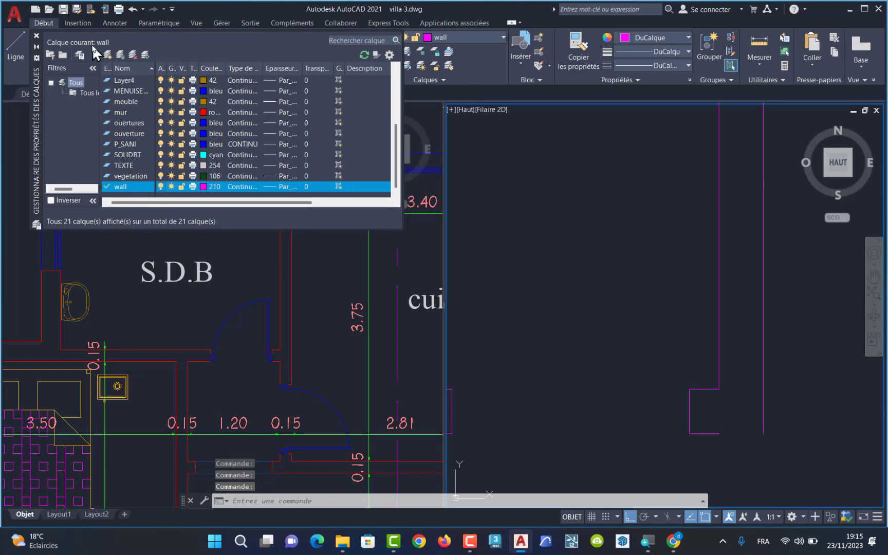
Create a new layer named "porte et fenetres" and make it the current layer
click(107, 54)
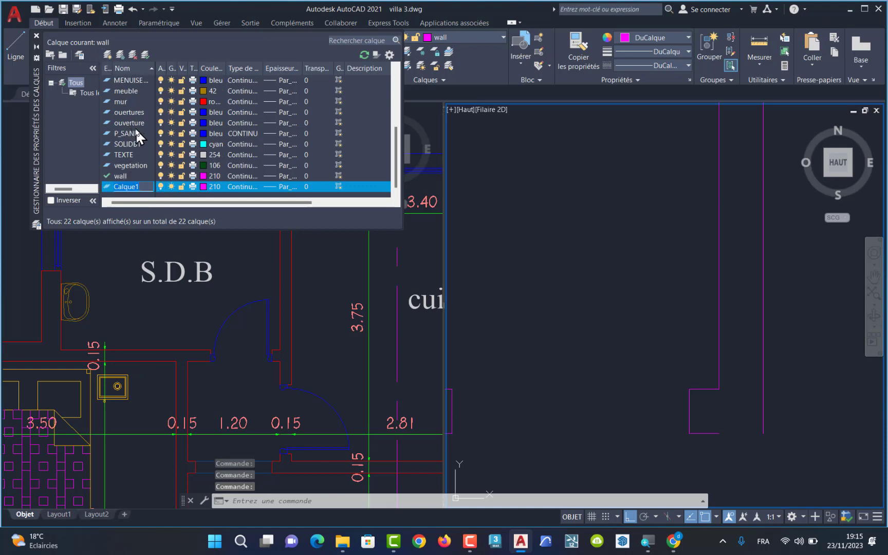
text(porte)
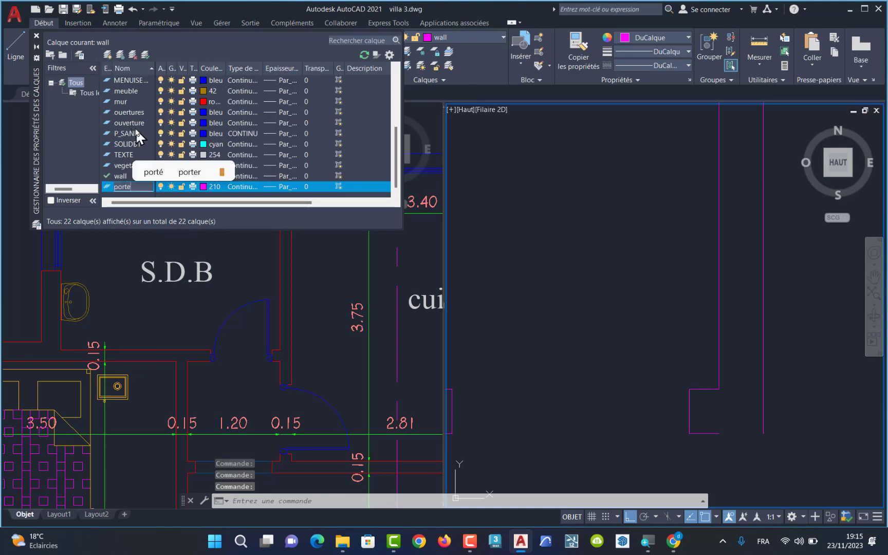
text( et)
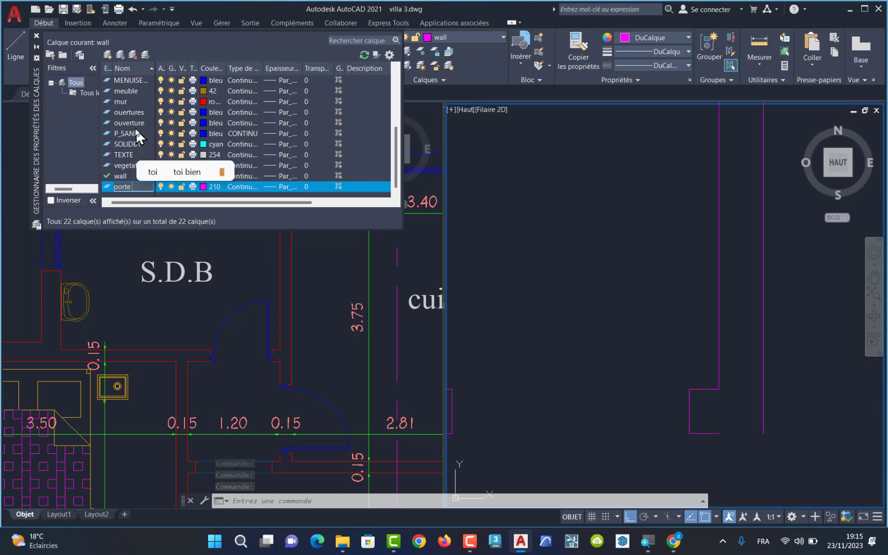
text( fene)
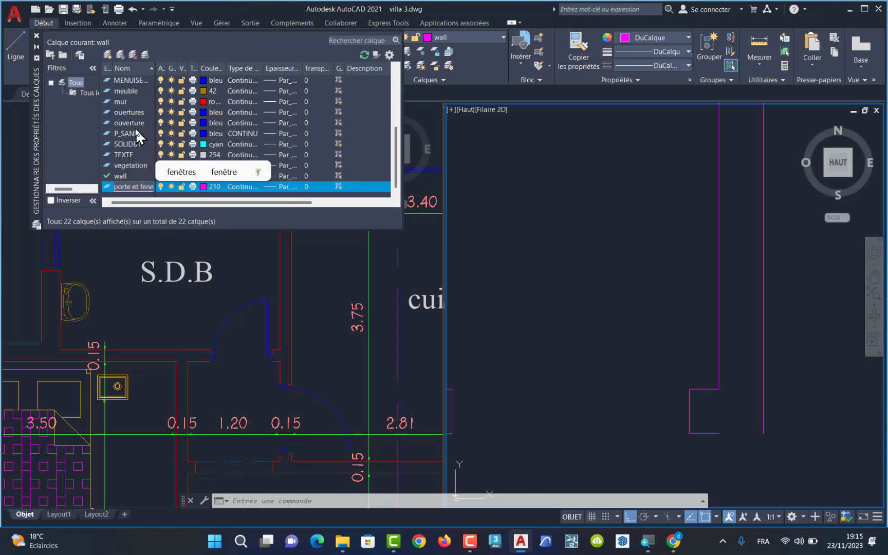
text(tre)
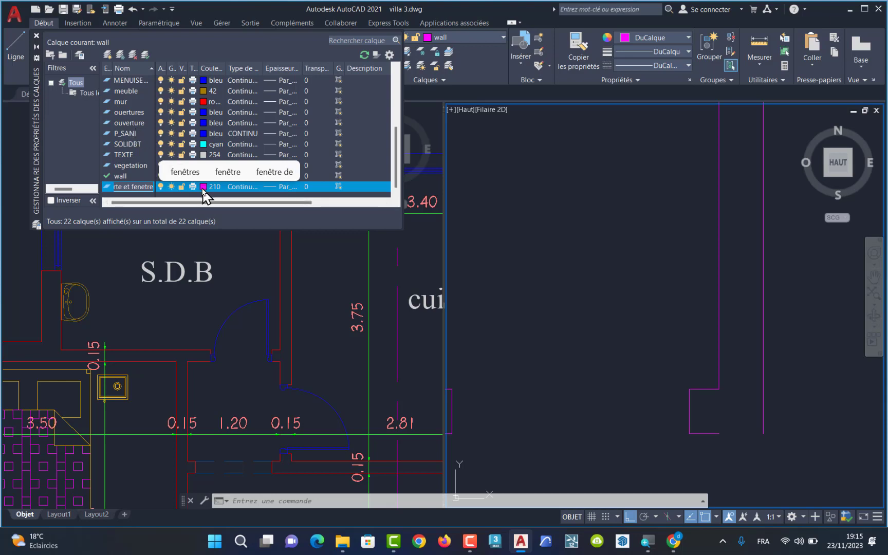
click(344, 131)
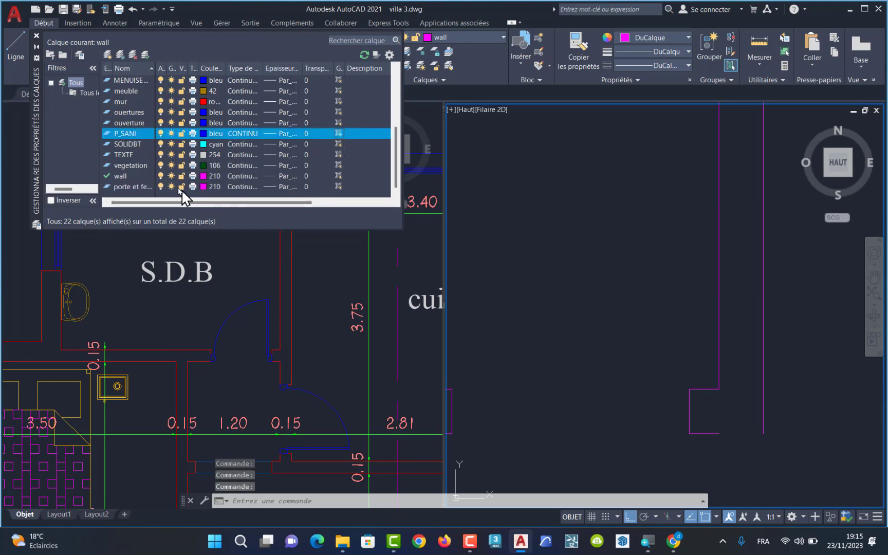
click(130, 188)
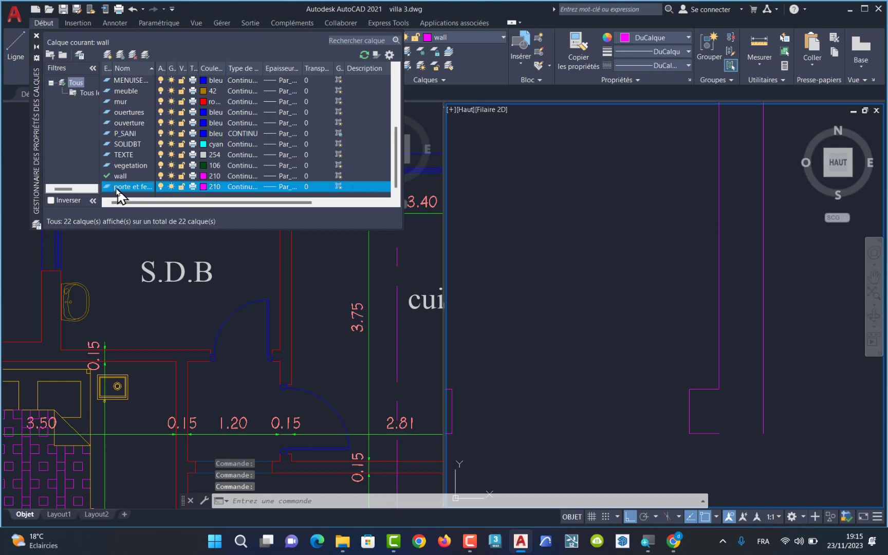
click(145, 55)
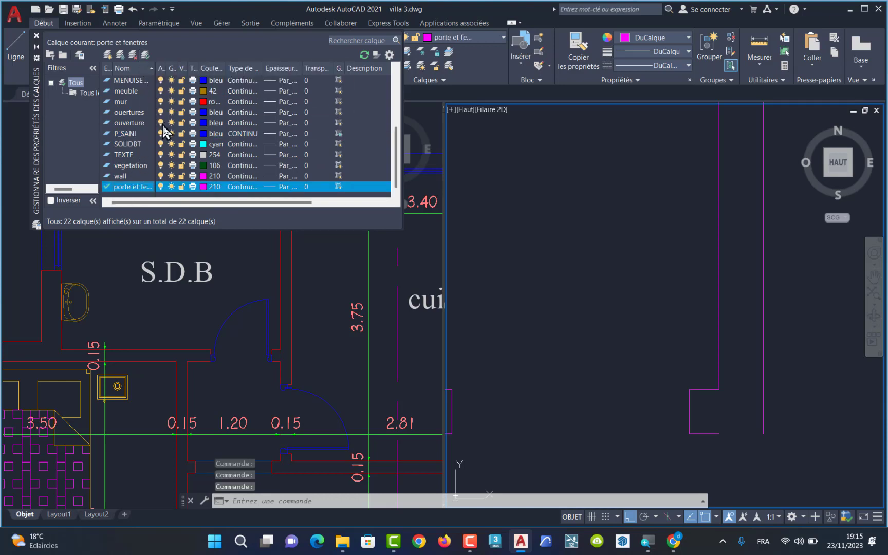
Set the "porte et fenetres" layer's colour to index 100 and close the layer properties manager
click(203, 188)
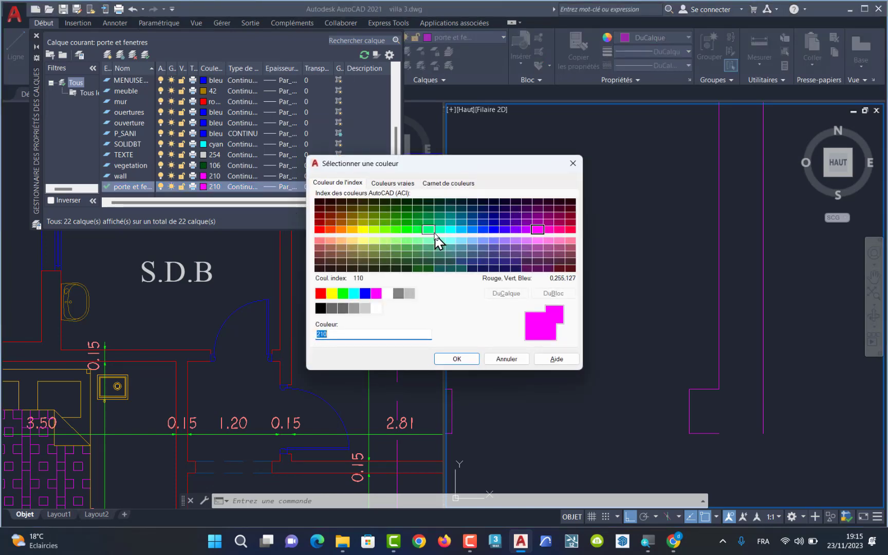
click(417, 230)
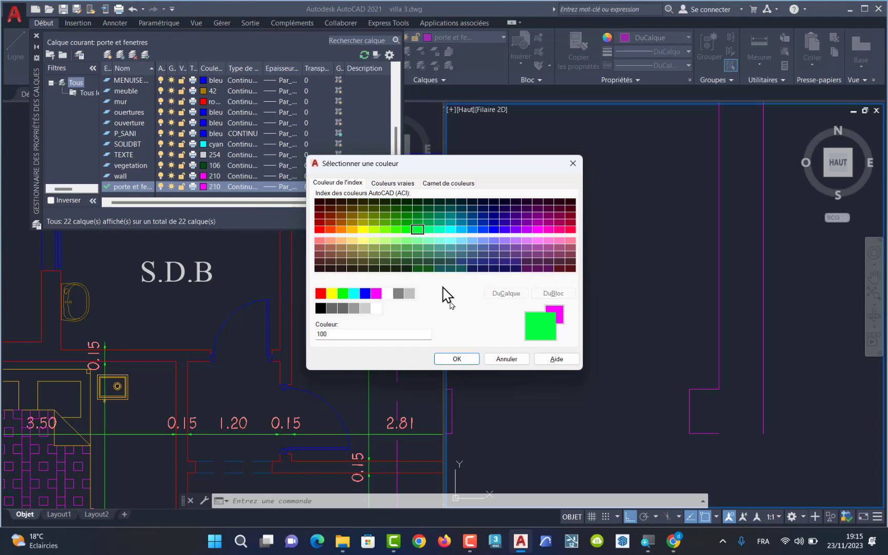
click(456, 358)
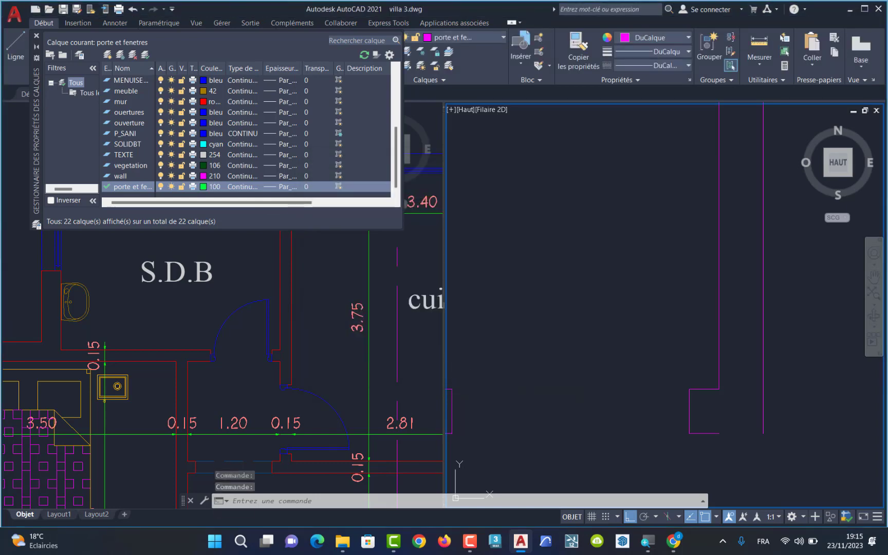
click(36, 35)
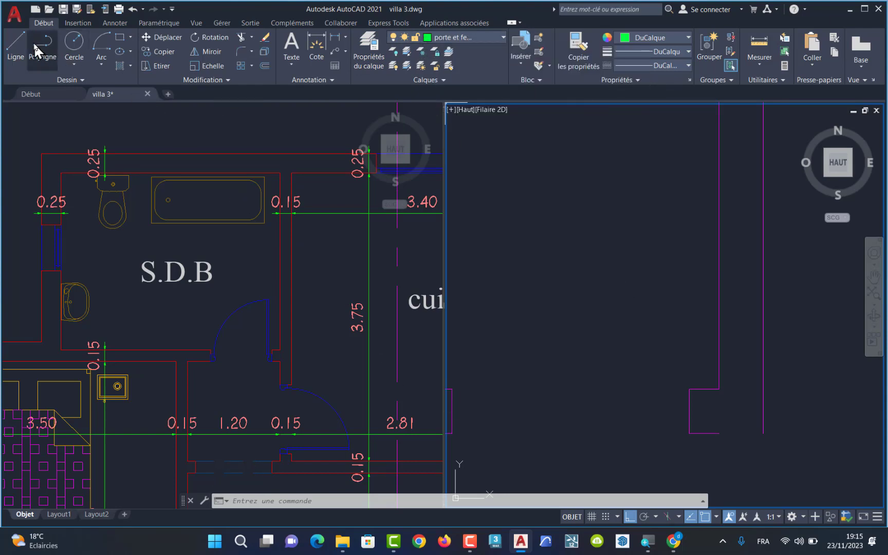
Draw a 5 by 5 rectangle in the bathroom door opening, starting from the right jamb's lower corner, as the door frame
click(121, 36)
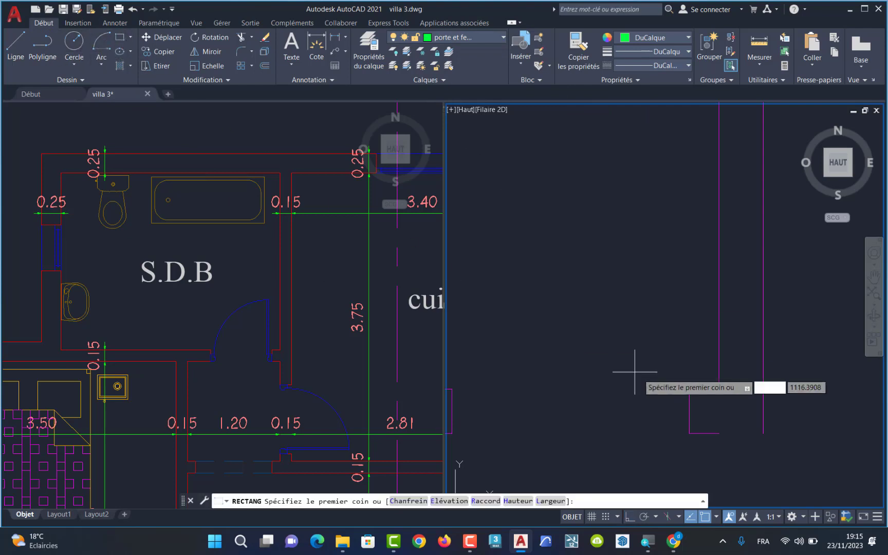
click(689, 433)
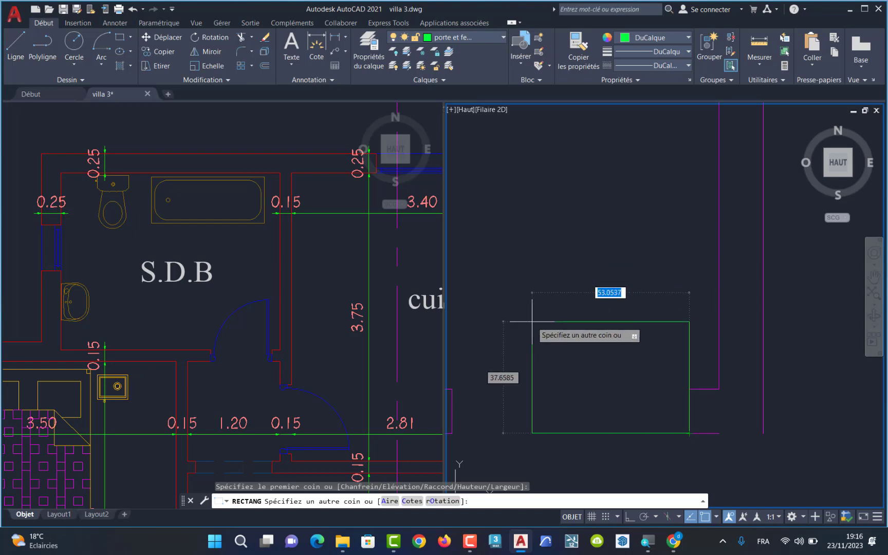
text(5)
key(Tab)
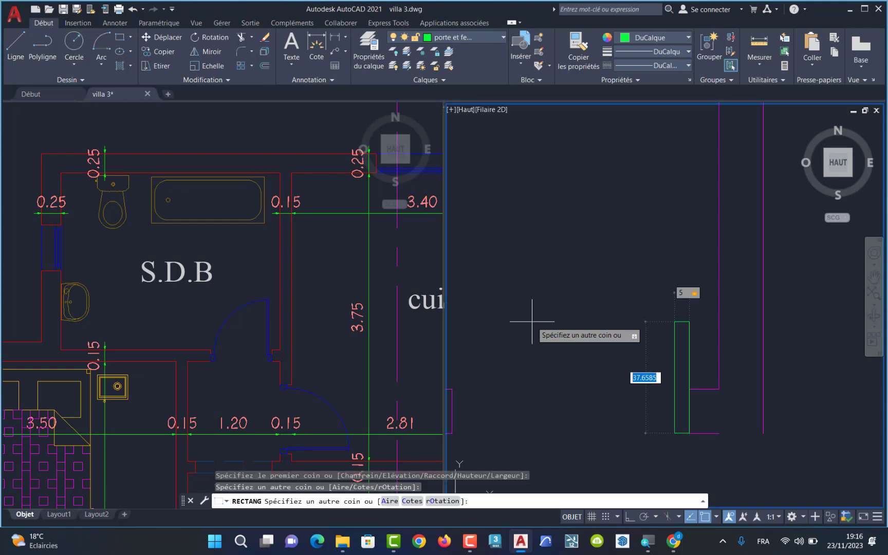
text(5)
key(Return)
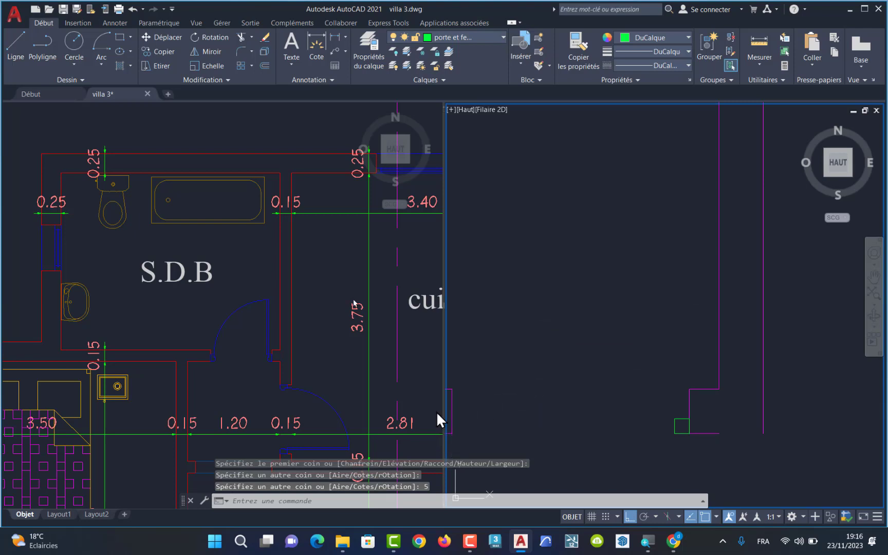
Copy the door frame square from its lower-left corner to the lower corner of the opening's left jamb
click(158, 54)
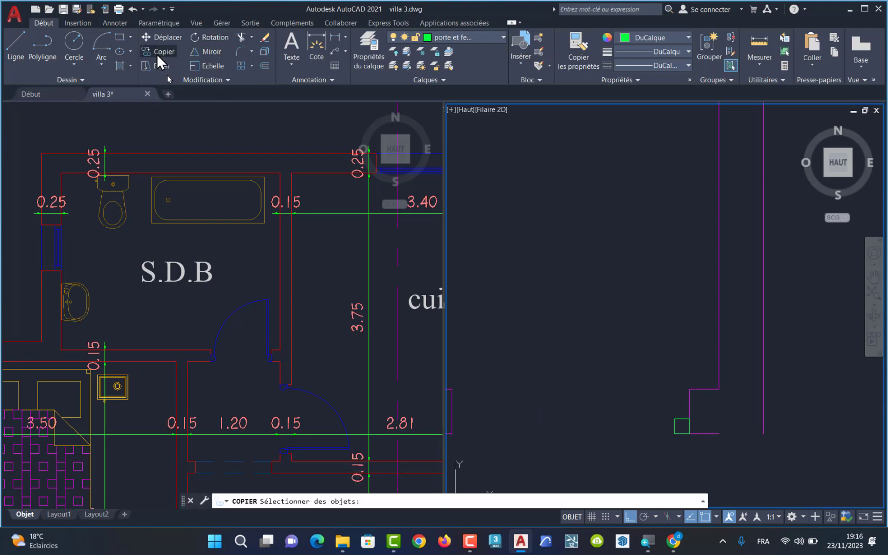
click(681, 426)
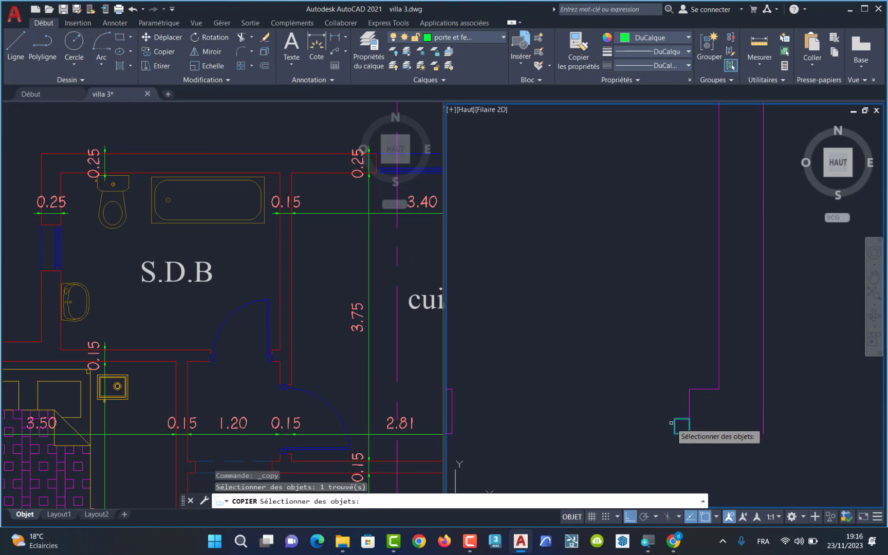
key(Return)
click(675, 431)
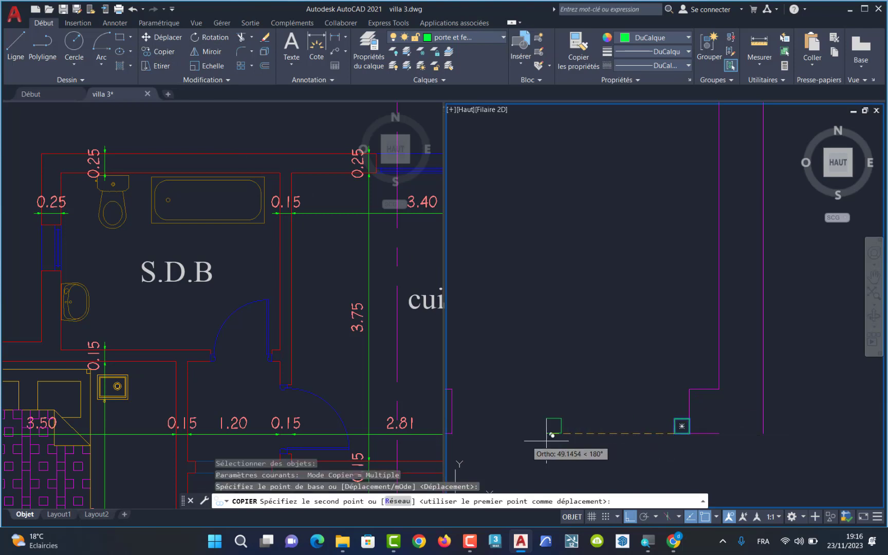
click(453, 433)
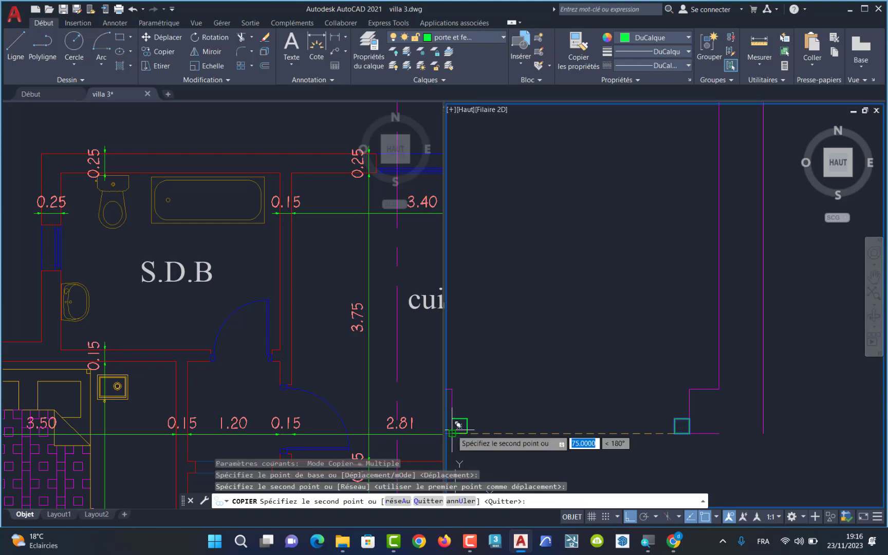
key(Return)
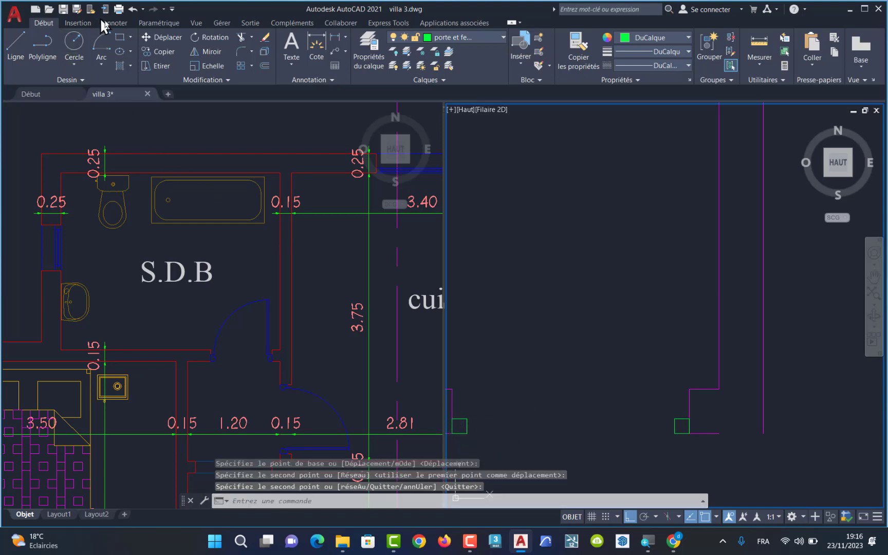
Draw a 5 by 70 vertical rectangle for the door leaf, extending up and left from the right frame square's upper-left corner
click(120, 37)
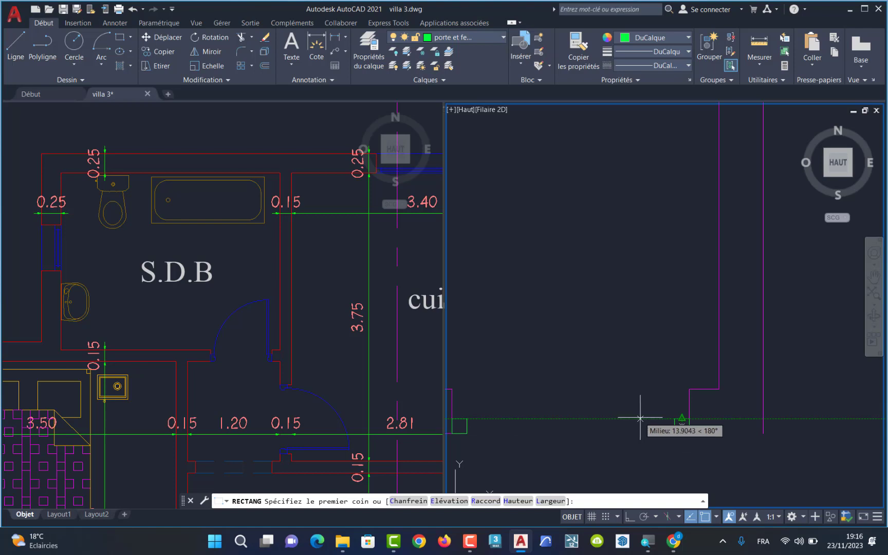
click(675, 418)
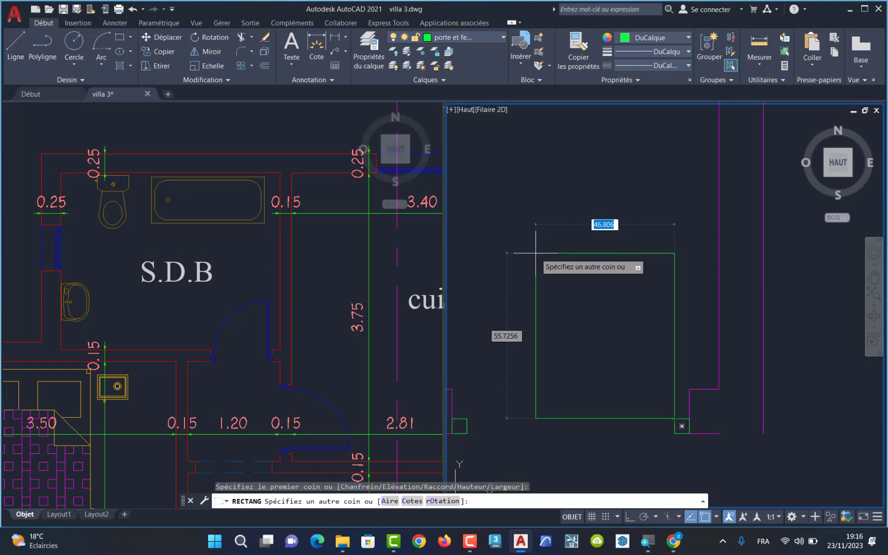
text(5)
key(Tab)
text(70)
key(Return)
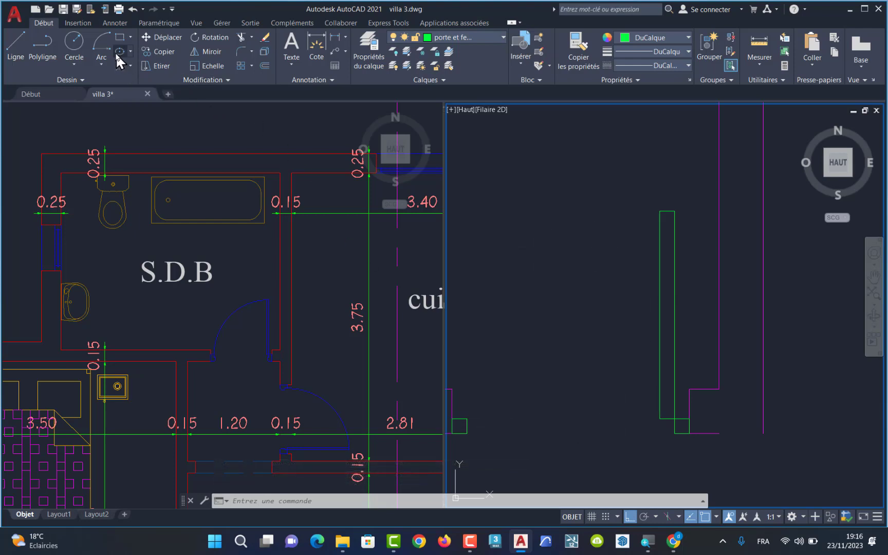
Draw the door swing as a start, centre, end arc from the leaf's upper-right corner, centred on its lower-right corner, to the left frame square
click(102, 64)
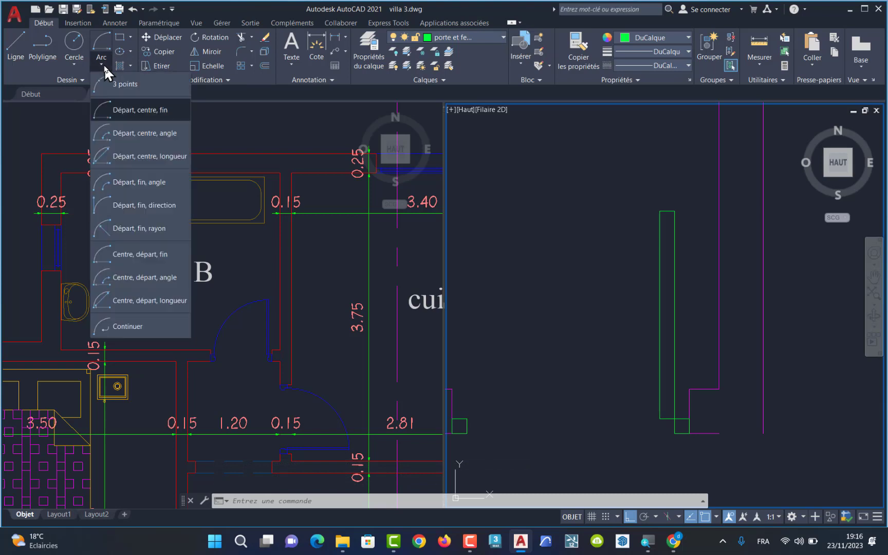
click(156, 111)
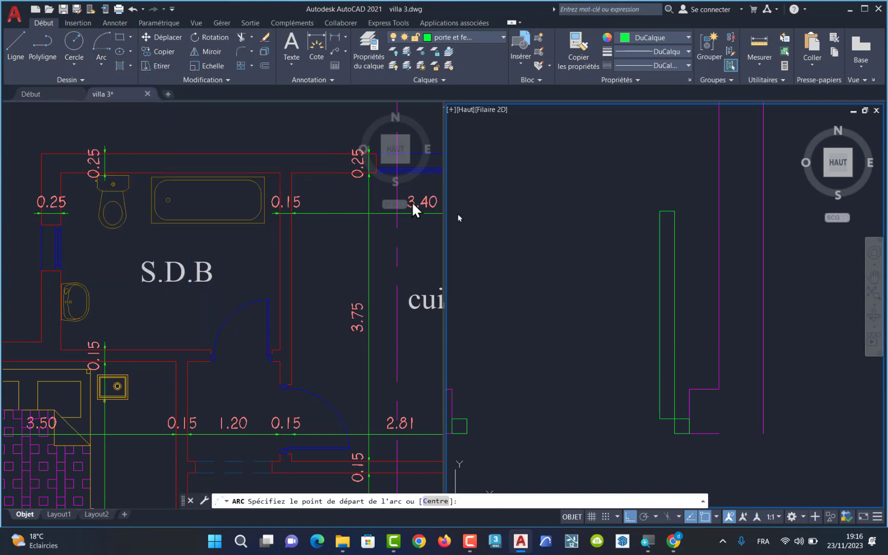
click(674, 210)
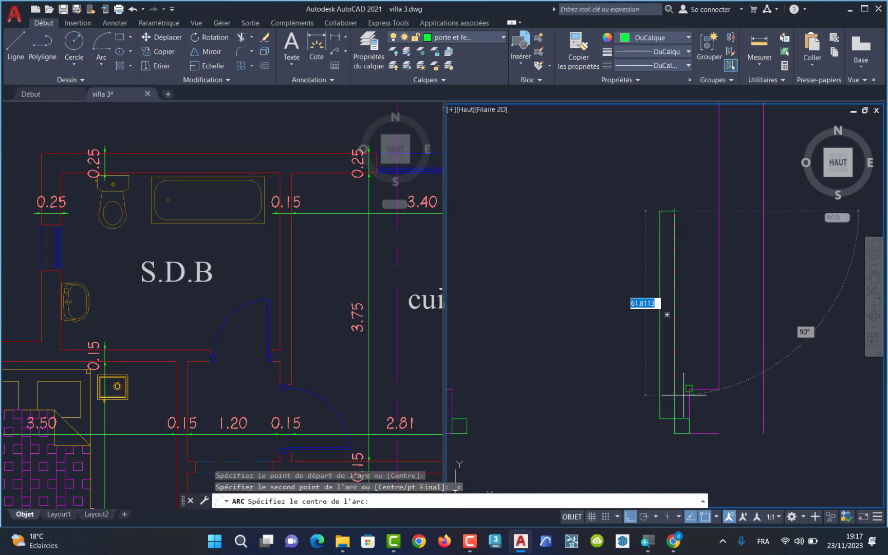
click(674, 419)
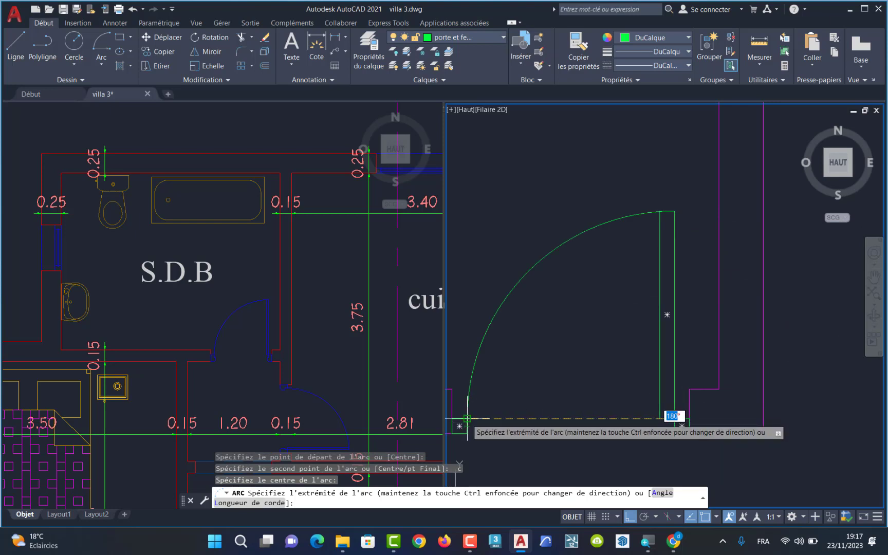
click(459, 464)
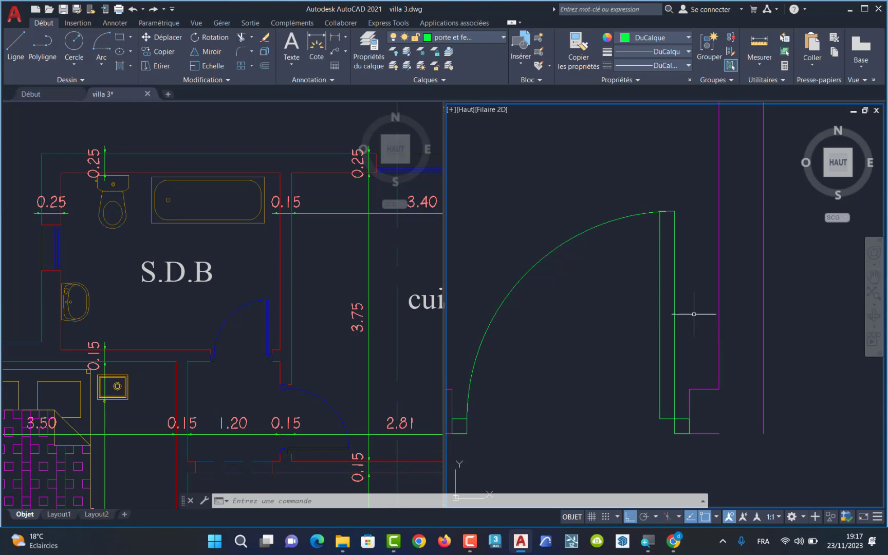
Group the bathroom door's swing arc, leaf and two frame squares into a single object
click(541, 262)
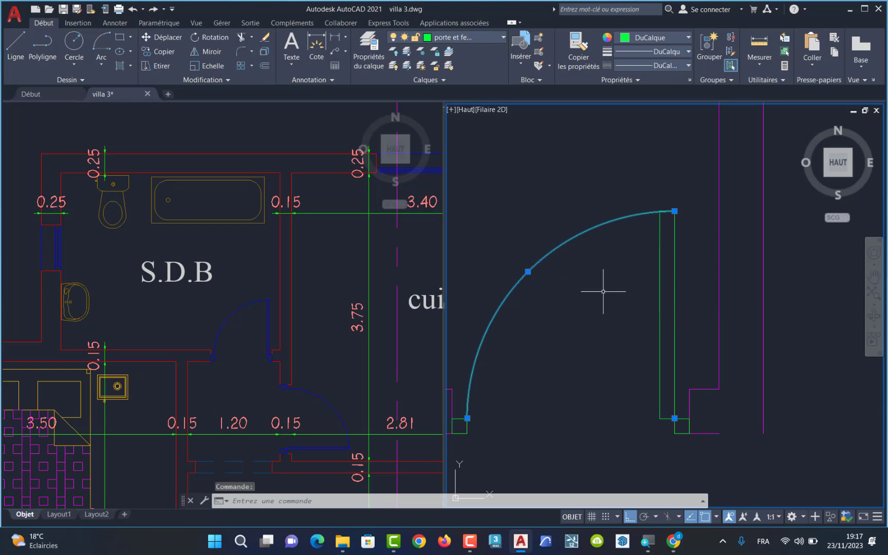
key(Escape)
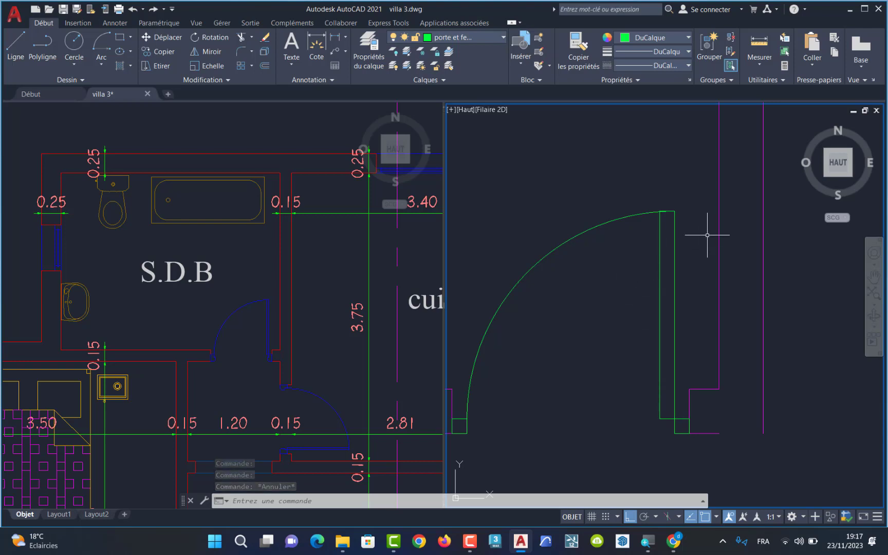
click(693, 191)
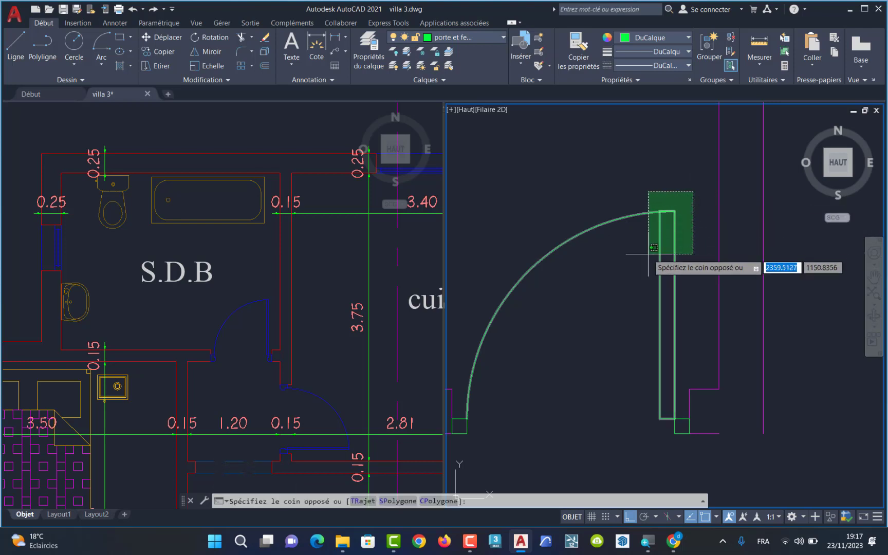
click(576, 291)
click(684, 415)
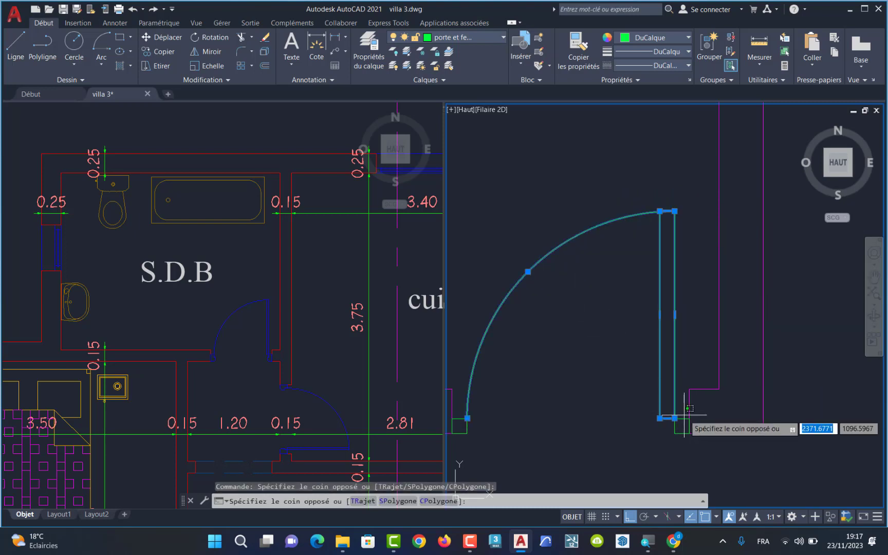
click(461, 455)
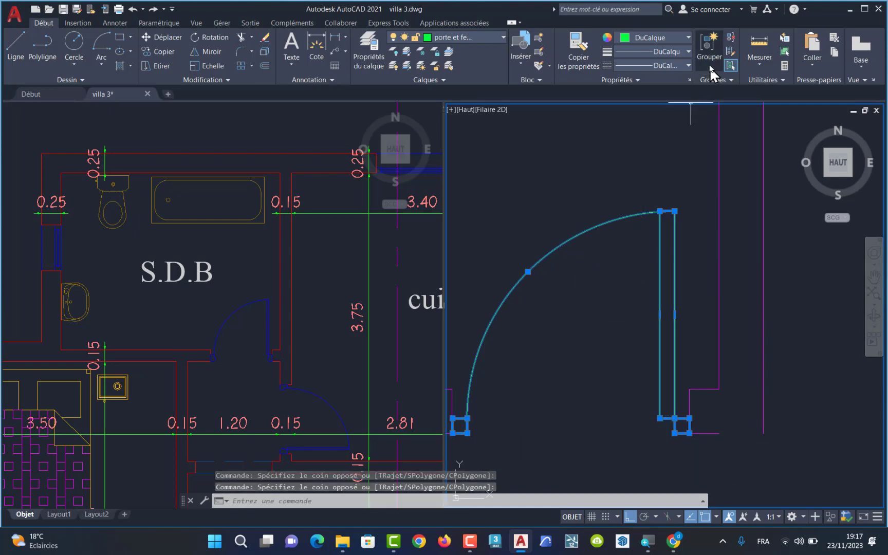
click(706, 53)
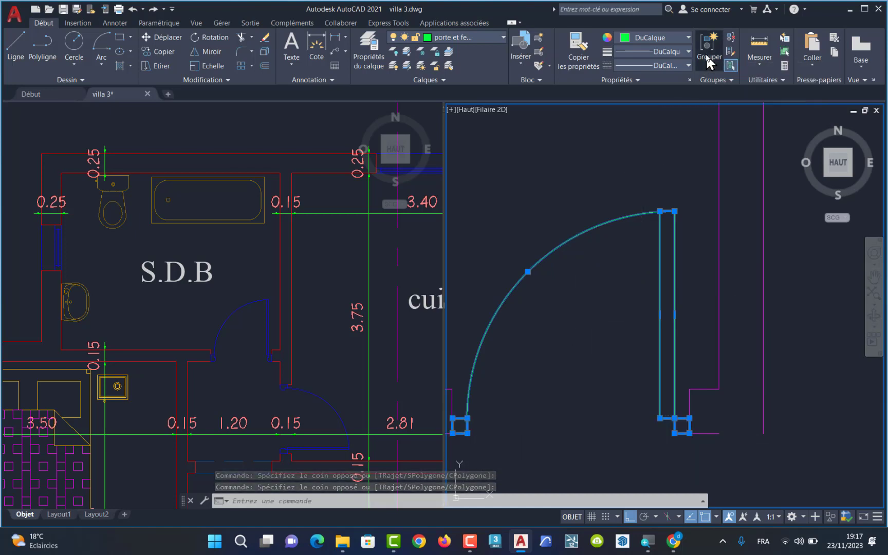
Try to move the grouped bathroom door straight up from the foot of its leaf
click(674, 238)
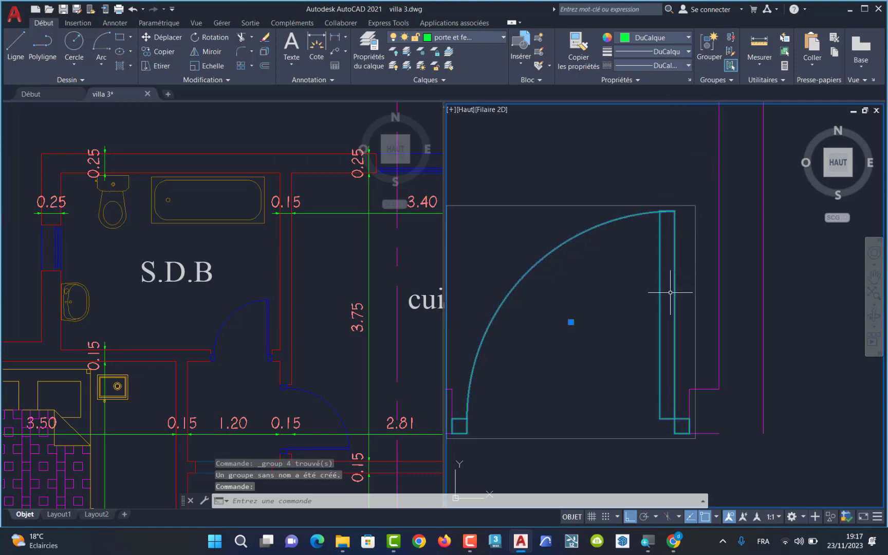
click(152, 37)
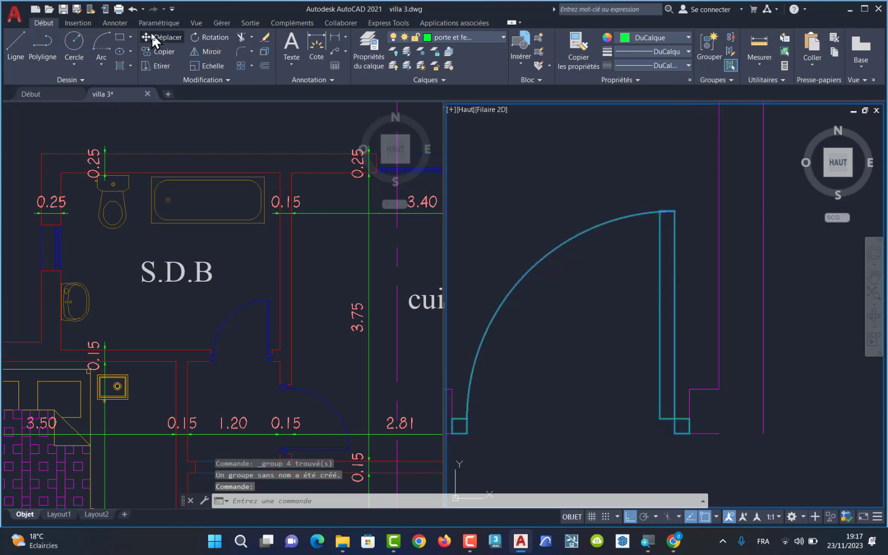
click(668, 416)
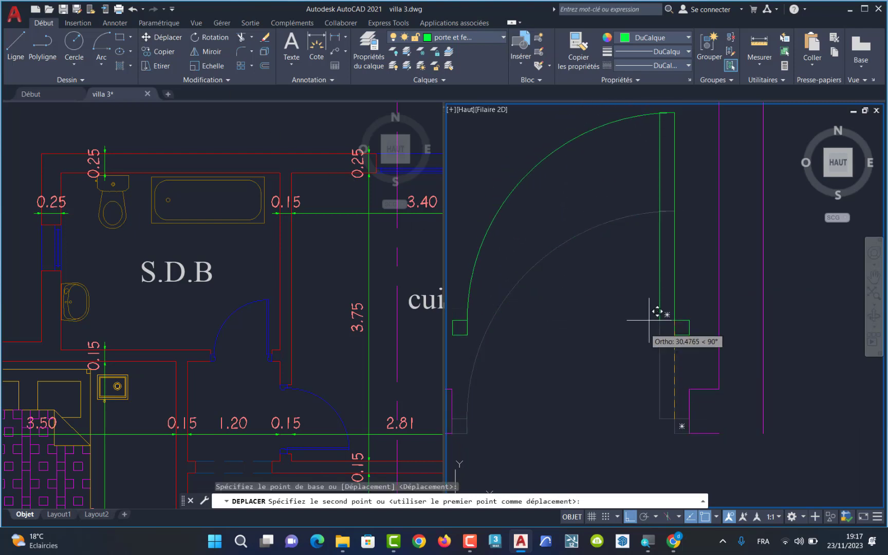
key(Escape)
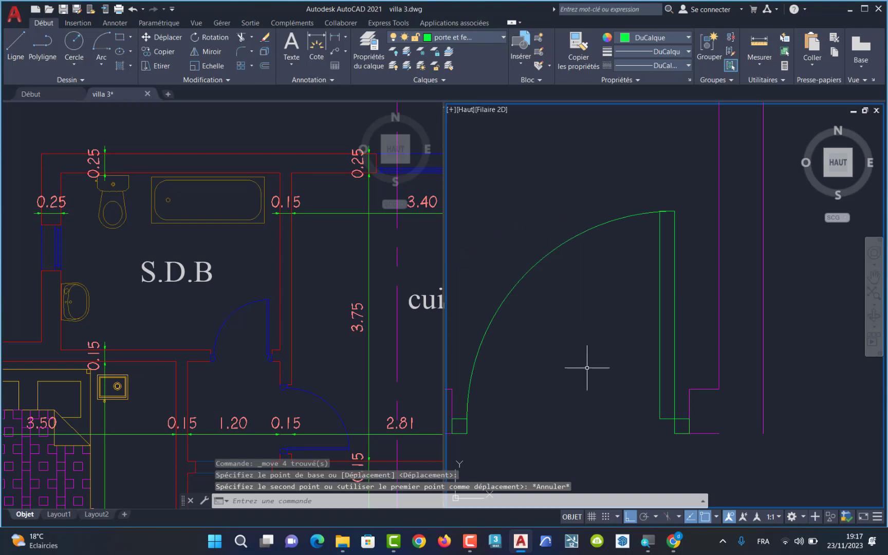
scroll(587, 368, down, 7)
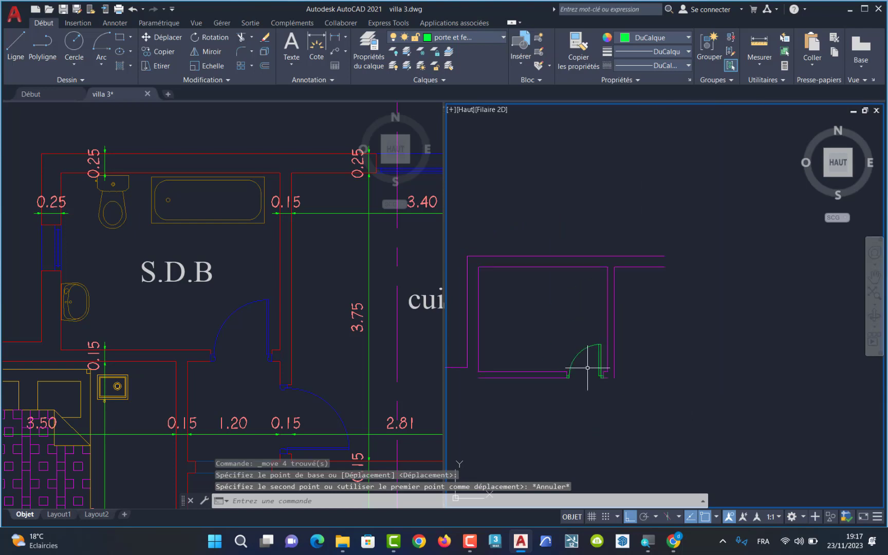
click(393, 540)
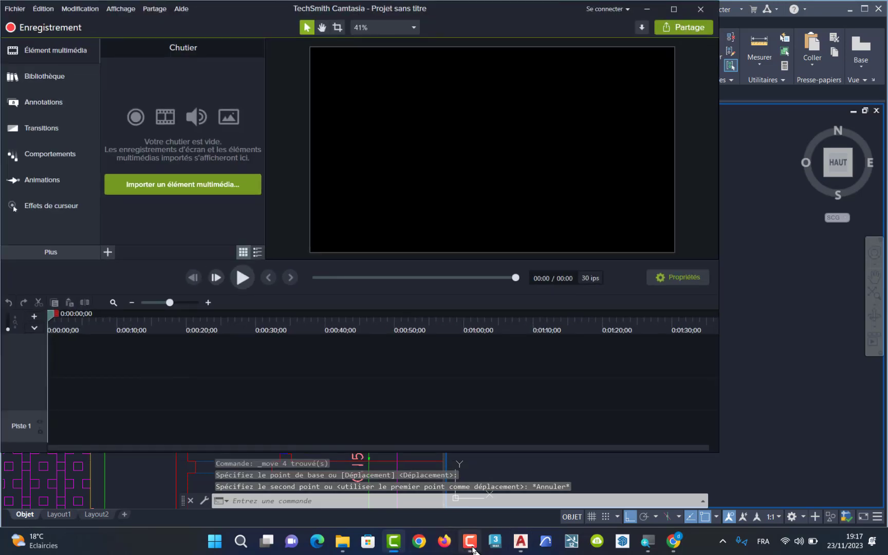